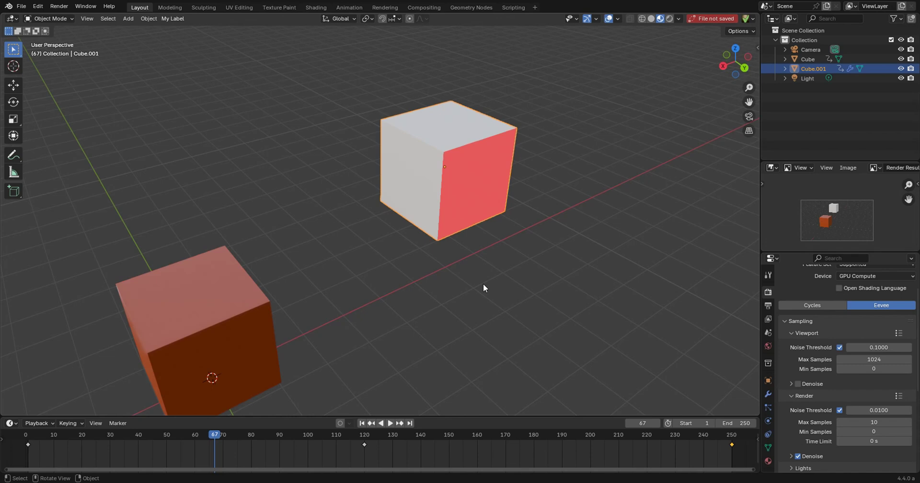
- Switch the two-cube viewport to Solid shading, orbiting and zooming around the cubes
{"action": "middle_click_drag", "start_coordinate": [482, 284], "coordinate": [528, 255]}
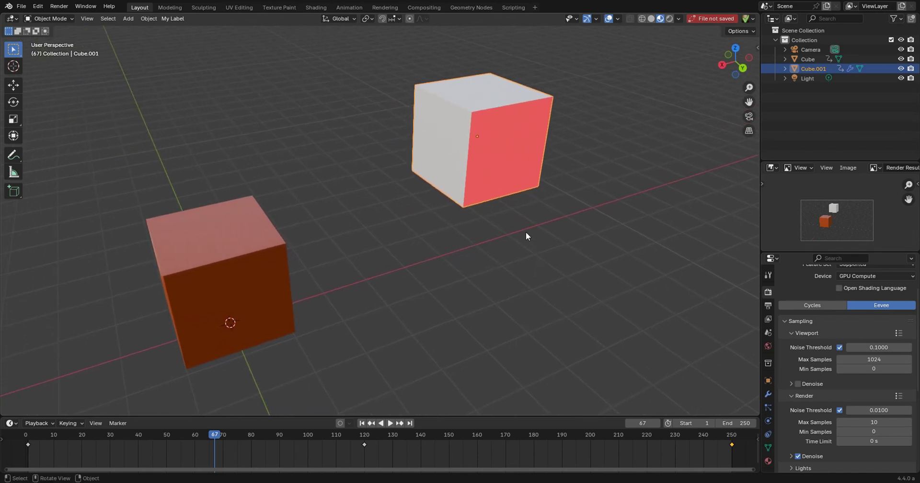
{"action": "scroll", "coordinate": [523, 230], "scroll_direction": "up", "scroll_amount": 5}
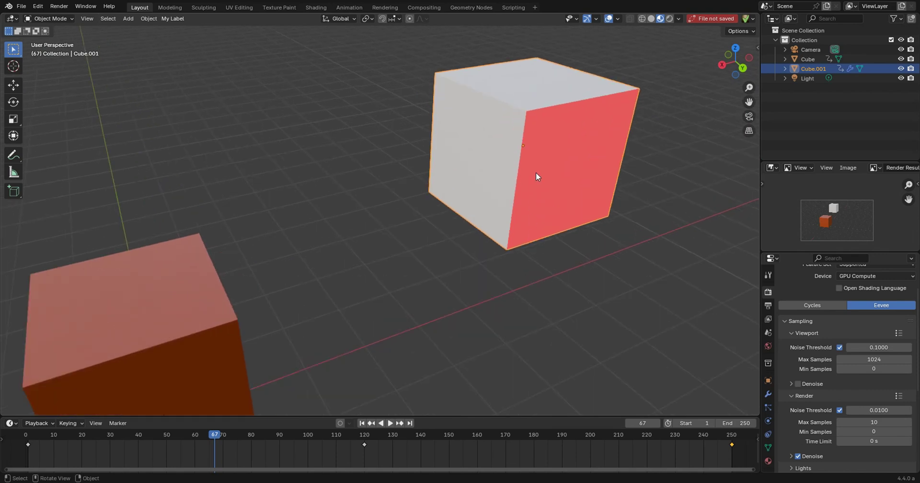
{"action": "scroll", "coordinate": [539, 167], "scroll_direction": "down", "scroll_amount": 5}
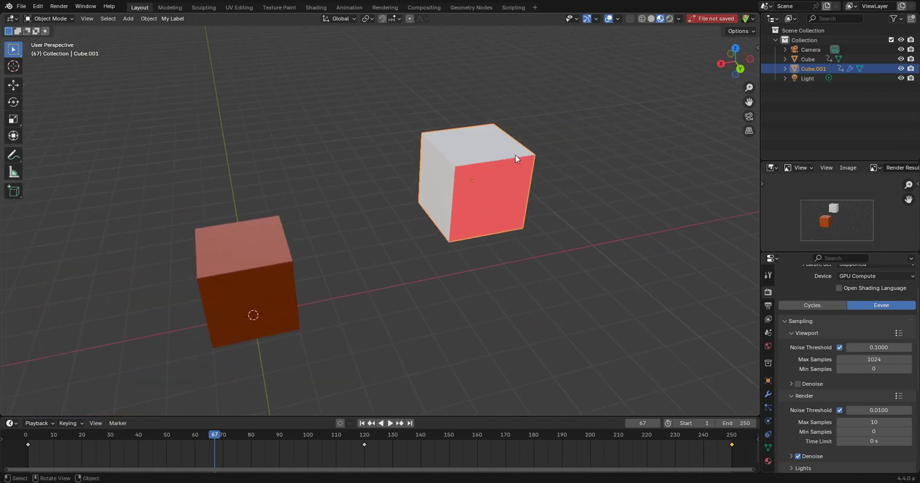
{"action": "scroll", "coordinate": [516, 155], "scroll_direction": "up", "scroll_amount": 3}
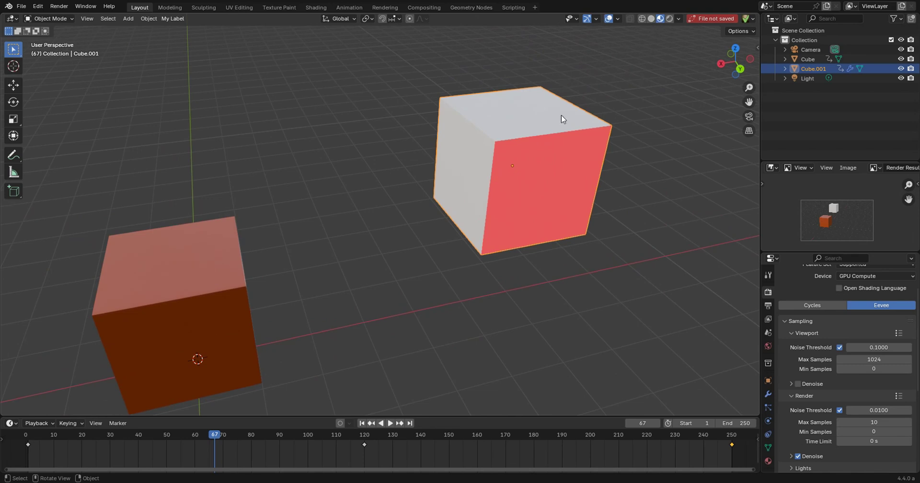
{"action": "middle_click_drag", "start_coordinate": [537, 136], "coordinate": [477, 201], "text": "shift"}
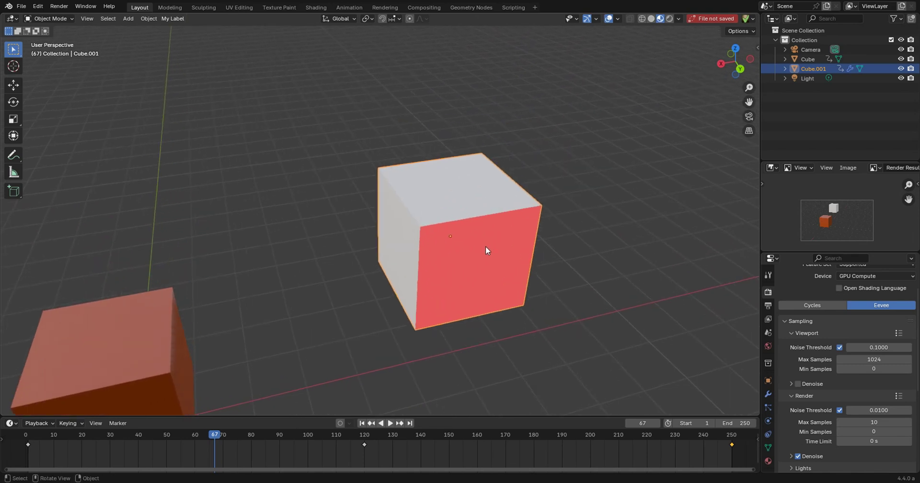
{"action": "middle_click_drag", "start_coordinate": [485, 245], "coordinate": [491, 241]}
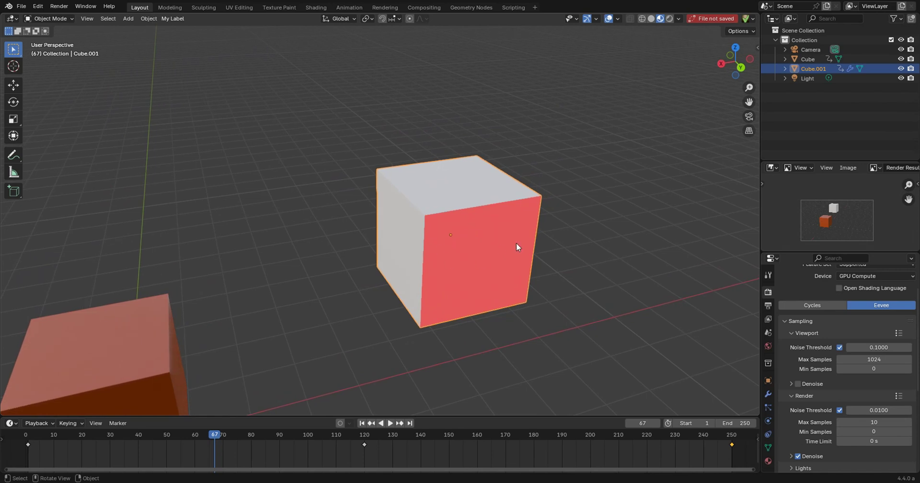
{"action": "left_click", "coordinate": [651, 19]}
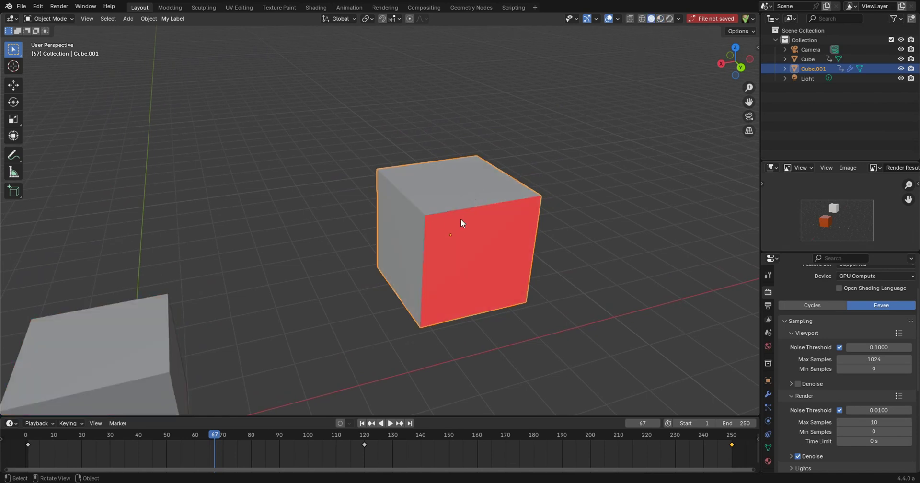
{"action": "scroll", "coordinate": [461, 219], "scroll_direction": "up", "scroll_amount": 2}
{"action": "scroll", "coordinate": [472, 213], "scroll_direction": "down", "scroll_amount": 4}
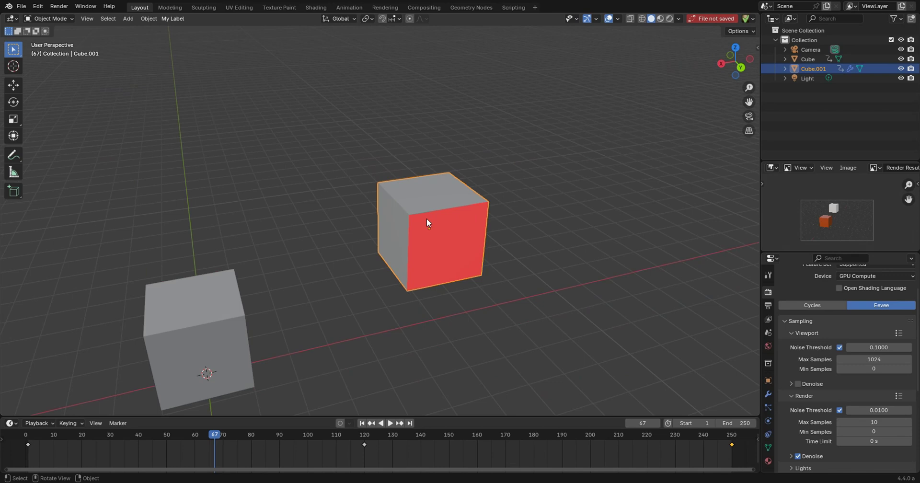
{"action": "middle_click_drag", "start_coordinate": [481, 211], "coordinate": [461, 218]}
{"action": "scroll", "coordinate": [476, 217], "scroll_direction": "up", "scroll_amount": 4}
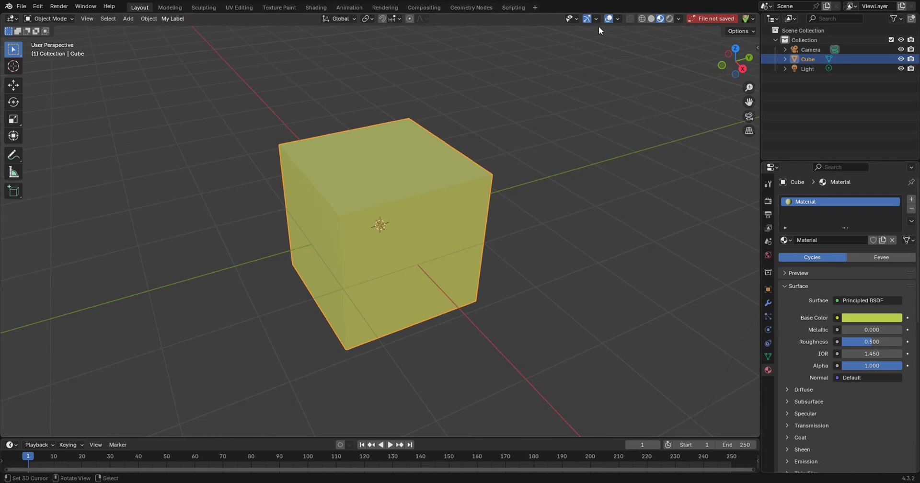
- Turn on Face Orientation in the Viewport Overlays so the cube shows blue
{"action": "left_click", "coordinate": [617, 18]}
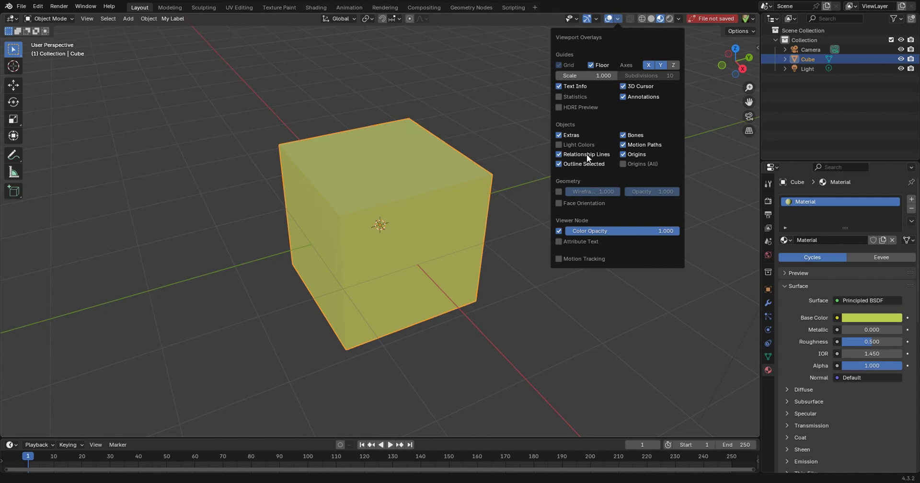
{"action": "left_click", "coordinate": [568, 204]}
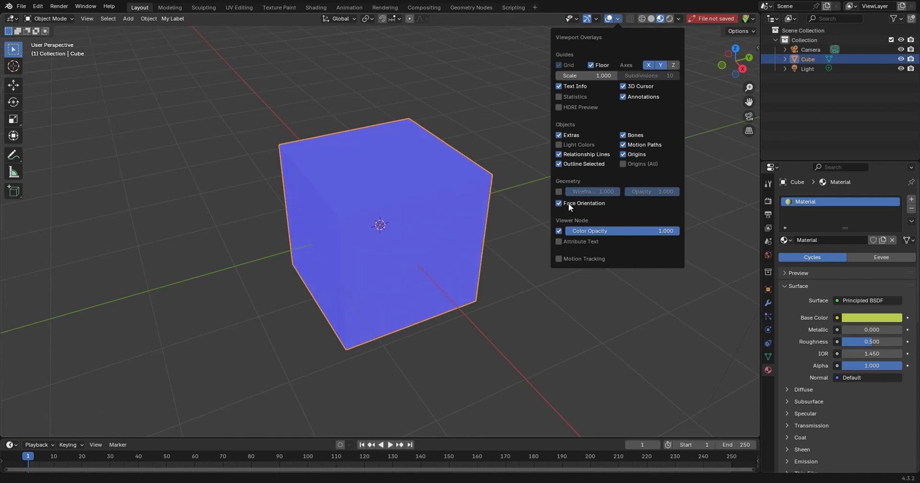
{"action": "middle_click_drag", "start_coordinate": [403, 211], "coordinate": [523, 218]}
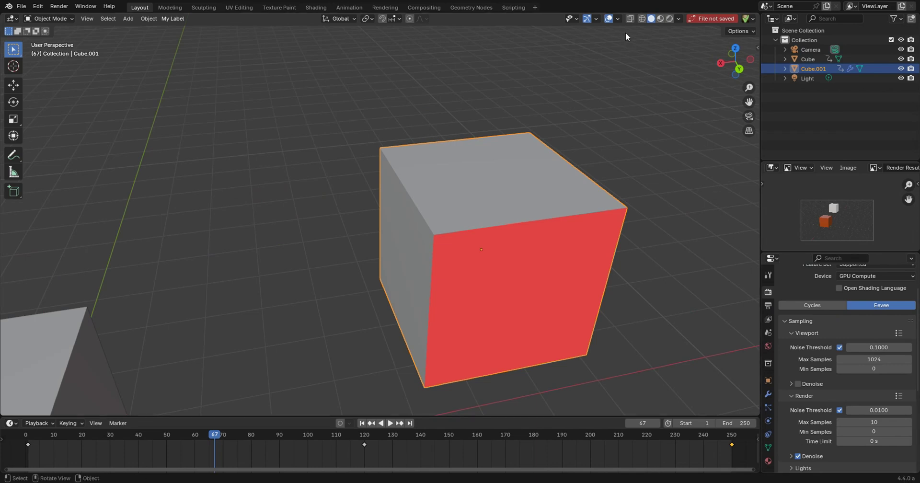
- In 4.4, toggle Face Orientation off and on repeatedly, leaving it on to show the red face
{"action": "left_click", "coordinate": [617, 19]}
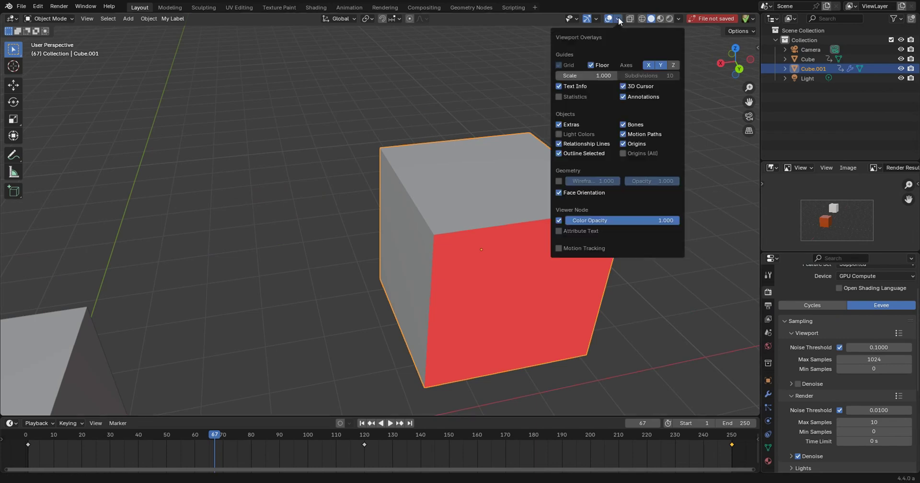
{"action": "left_click", "coordinate": [563, 194]}
{"action": "left_click", "coordinate": [564, 194]}
{"action": "left_click", "coordinate": [564, 194]}
{"action": "left_click", "coordinate": [564, 194]}
{"action": "left_click", "coordinate": [564, 194]}
{"action": "left_click", "coordinate": [563, 194]}
{"action": "mouse_move", "coordinate": [507, 199]}
{"action": "middle_mouse_down"}
{"action": "mouse_move", "coordinate": [540, 210]}
{"action": "mouse_move", "coordinate": [634, 202]}
{"action": "mouse_move", "coordinate": [503, 211]}
{"action": "middle_mouse_up"}
- Frame Cube.001, enter Edit Mode and try a Ctrl+B bevel, cancelling it
{"action": "key", "text": "f"}
{"action": "key", "text": "f"}
{"action": "key", "text": "Tab"}
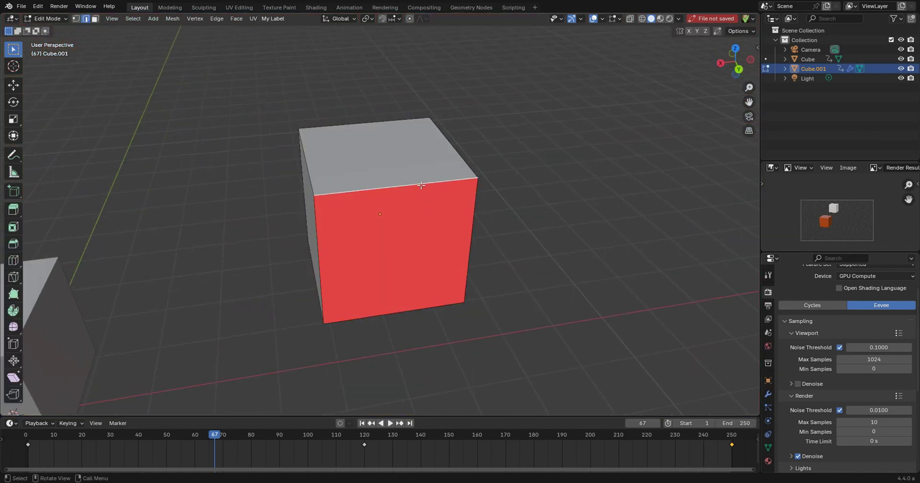
{"action": "key", "text": "ctrl+b"}
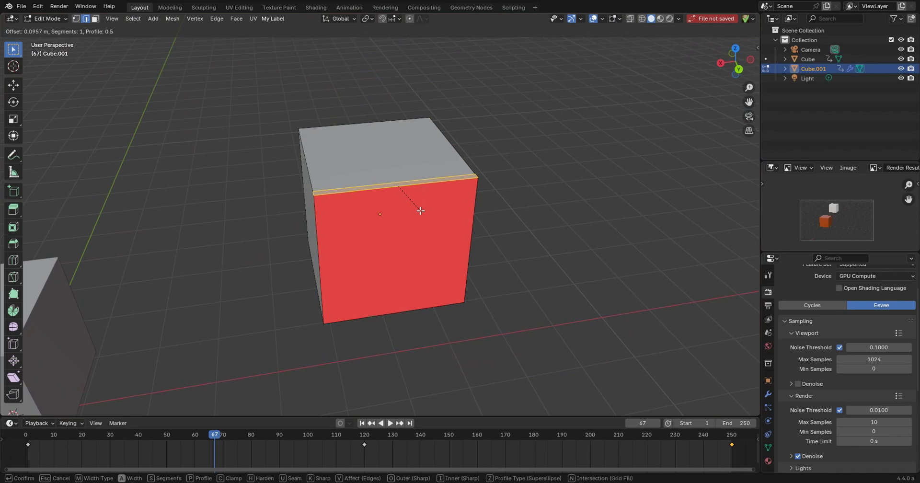
{"action": "key", "text": "Escape"}
{"action": "middle_click_drag", "start_coordinate": [408, 219], "coordinate": [431, 212]}
- Switch to face selection and flip the normal of the front face
{"action": "key", "text": "ctrl+Tab"}
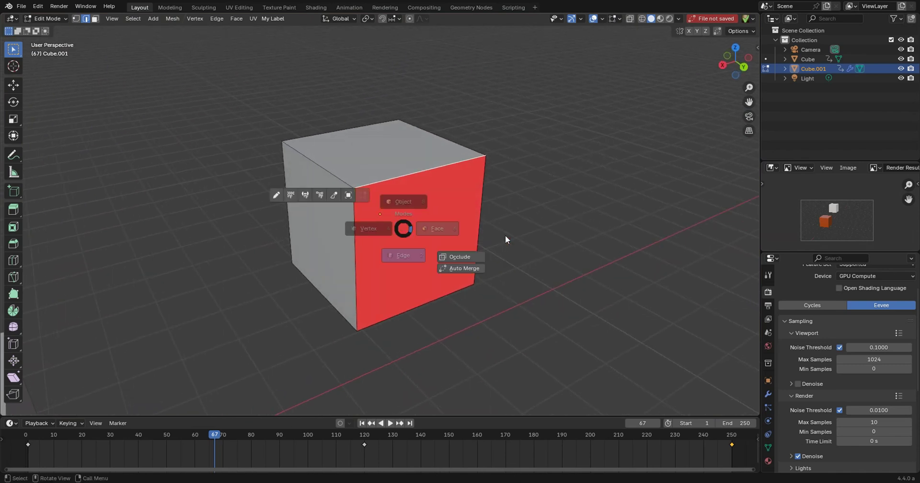
{"action": "left_click", "coordinate": [428, 225]}
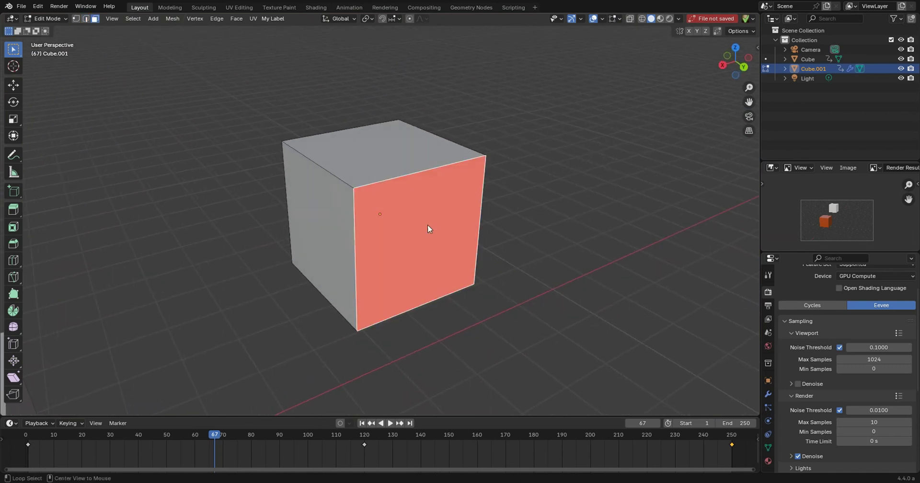
{"action": "right_click", "coordinate": [428, 225]}
{"action": "left_click", "coordinate": [427, 225]}
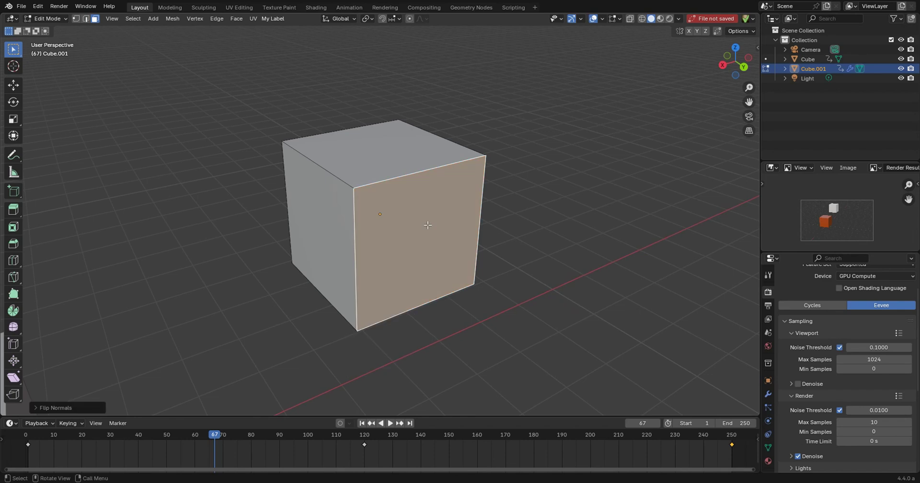
- In edge mode, test bevels on the left vertical and top front edges, cancelling each
{"action": "key", "text": "2"}
{"action": "left_click", "coordinate": [363, 242]}
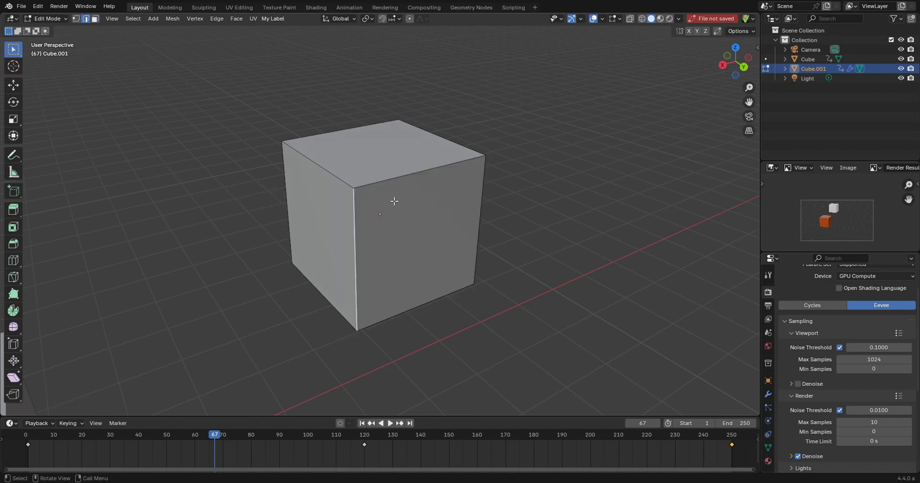
{"action": "key", "text": "ctrl+b"}
{"action": "key", "text": "Escape"}
{"action": "left_click", "coordinate": [421, 171]}
{"action": "key", "text": "ctrl+b"}
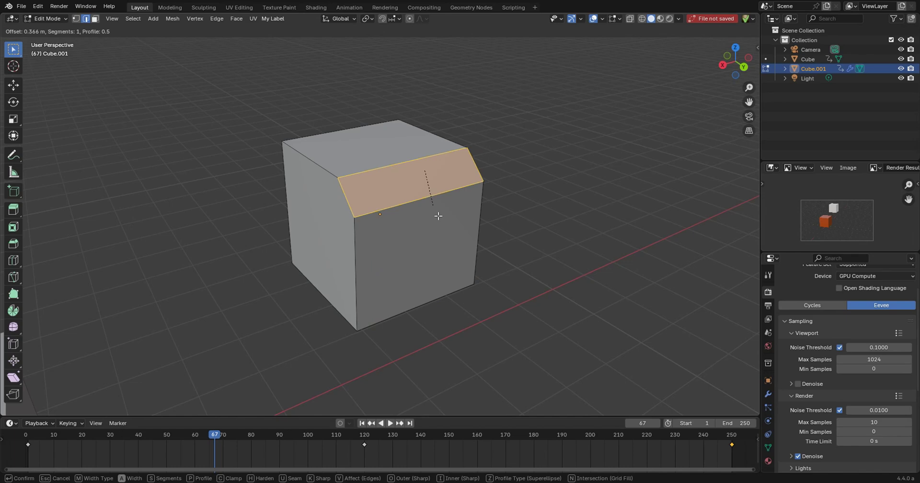
{"action": "key", "text": "Escape"}
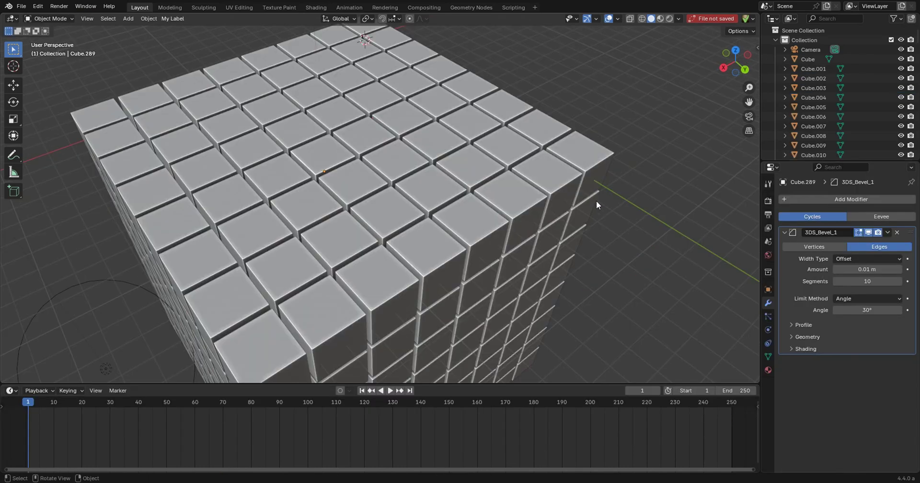
- Enter face Edit Mode with one face of a bevelled cube selected
{"action": "mouse_move", "coordinate": [377, 180]}
{"action": "middle_mouse_down"}
{"action": "mouse_move", "coordinate": [361, 180]}
{"action": "mouse_move", "coordinate": [383, 188]}
{"action": "mouse_move", "coordinate": [390, 176]}
{"action": "middle_mouse_up"}
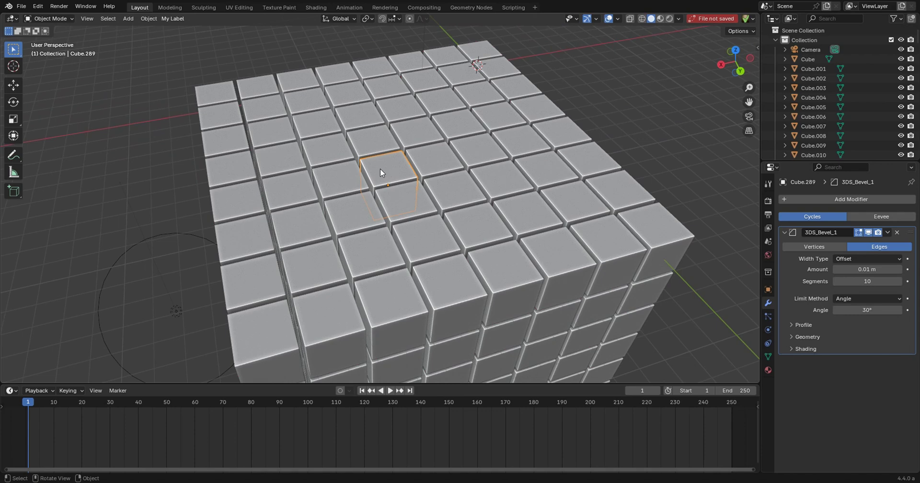
{"action": "key", "text": "Tab"}
{"action": "left_click", "coordinate": [447, 166]}
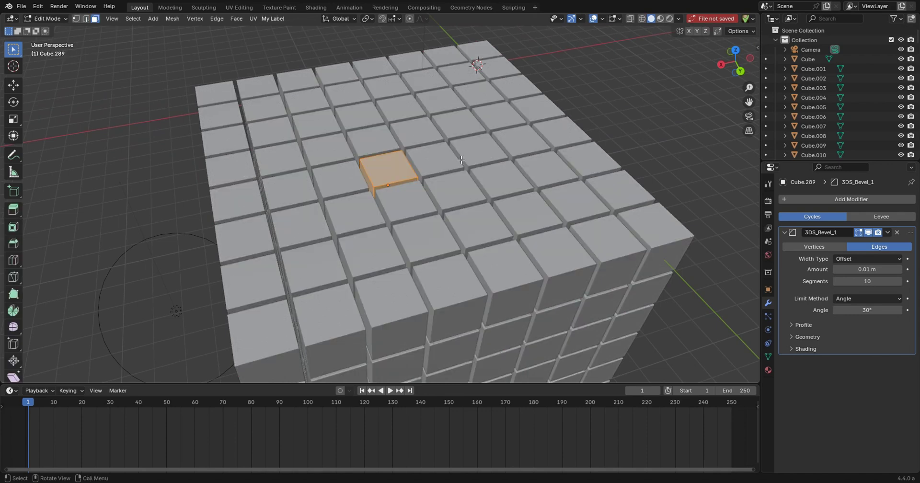
{"action": "scroll", "coordinate": [383, 143], "scroll_direction": "up", "scroll_amount": 5}
{"action": "middle_click_drag", "start_coordinate": [355, 119], "coordinate": [369, 103]}
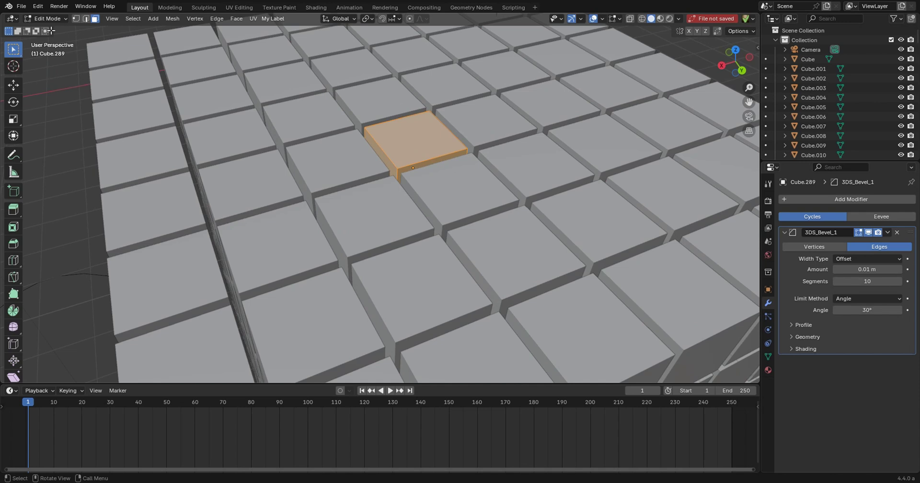
- Open Edit > Preferences at the Interface page
{"action": "left_click", "coordinate": [38, 6]}
{"action": "left_click", "coordinate": [70, 139]}
{"action": "left_click", "coordinate": [39, 24]}
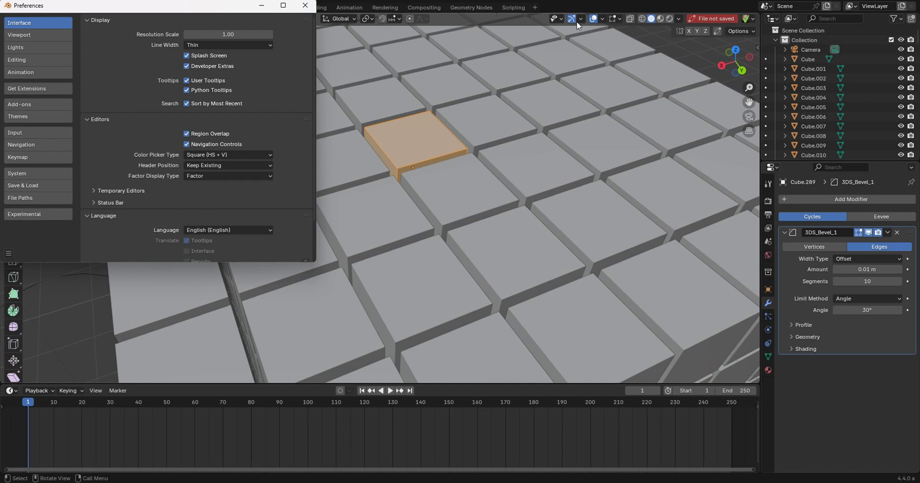
- Tick Indices in the Mesh Edit Mode Overlays to show the face's index numbers
{"action": "left_click", "coordinate": [601, 19]}
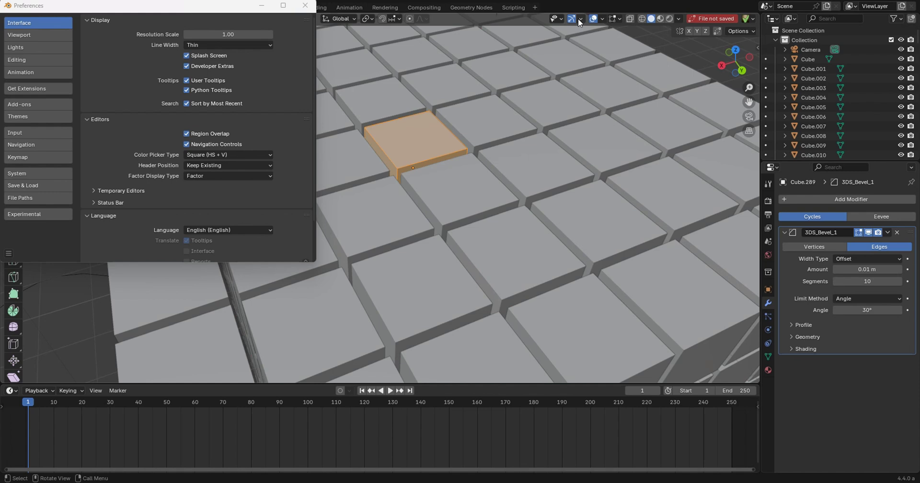
{"action": "left_click", "coordinate": [578, 19]}
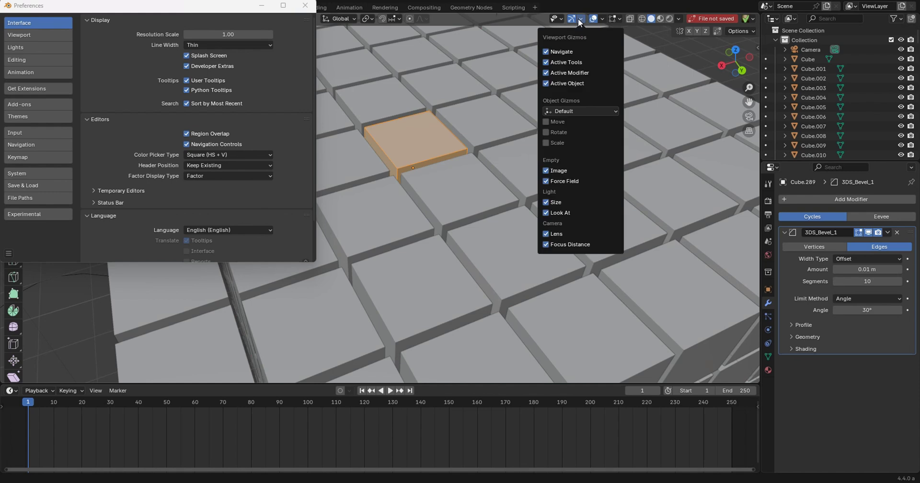
{"action": "left_click", "coordinate": [619, 20]}
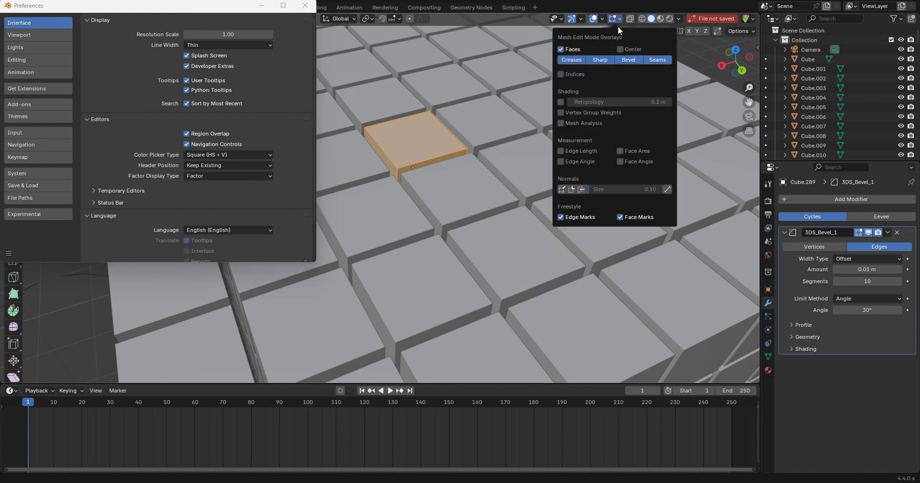
{"action": "left_click", "coordinate": [562, 74]}
- Untick Developer Extras and recheck the edit-mode mesh overlays
{"action": "left_click", "coordinate": [186, 66]}
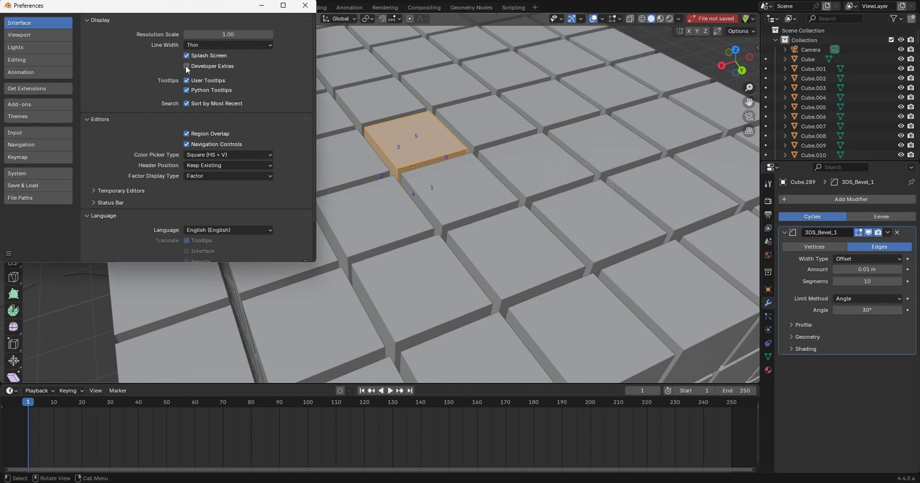
{"action": "left_click", "coordinate": [617, 20]}
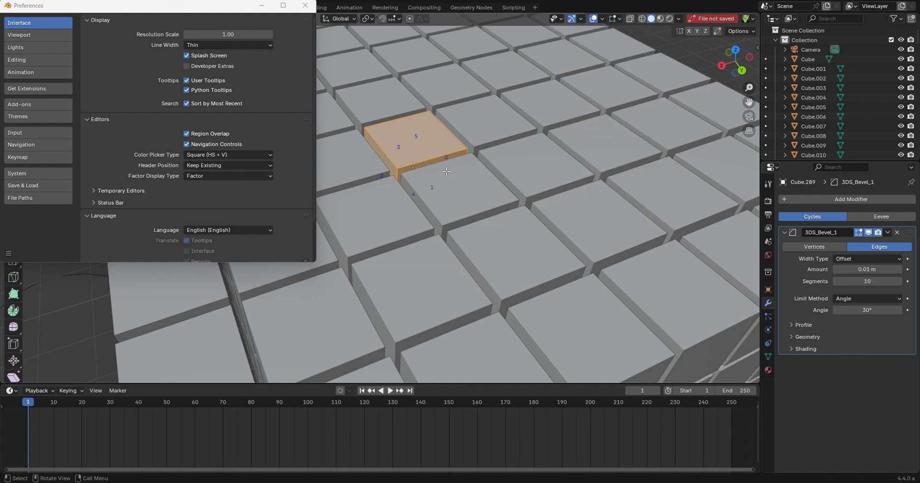
{"action": "key", "text": "alt+Tab"}
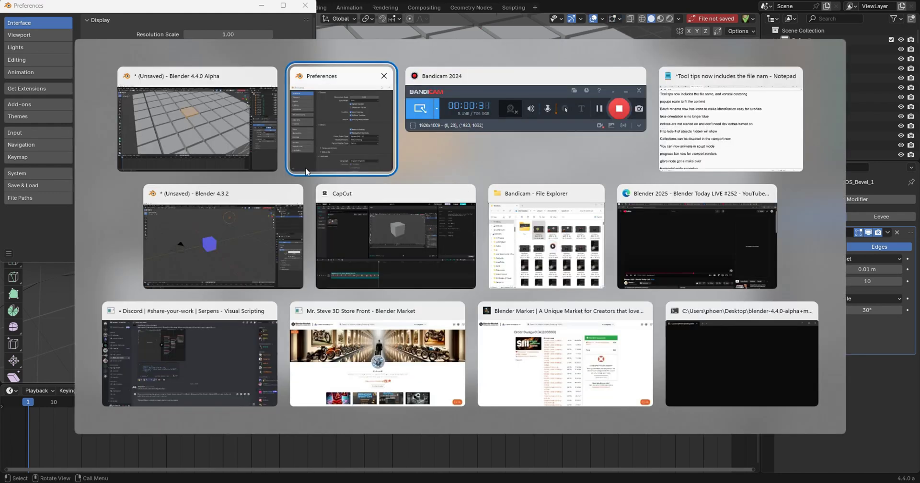
- In Blender 4.3.2, put the cube in Edit Mode and show its index numbers
{"action": "left_click", "coordinate": [245, 235]}
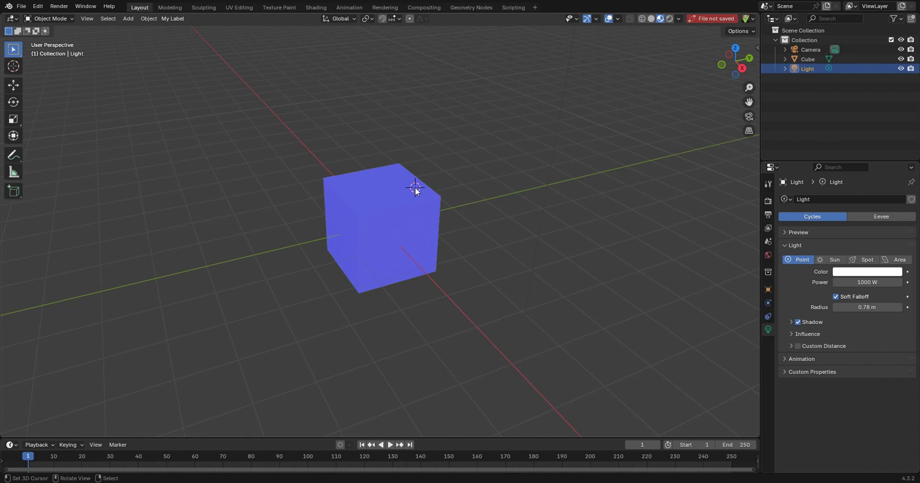
{"action": "left_click", "coordinate": [415, 190]}
{"action": "key", "text": "Tab"}
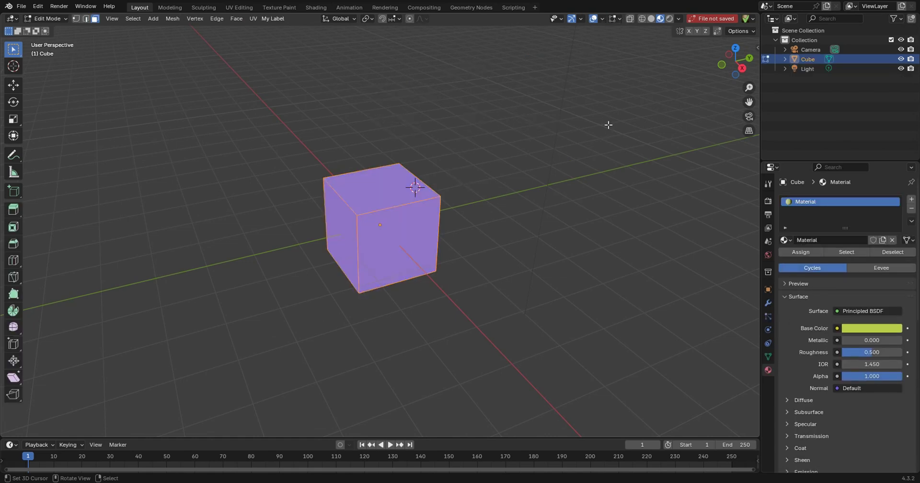
{"action": "left_click", "coordinate": [613, 18]}
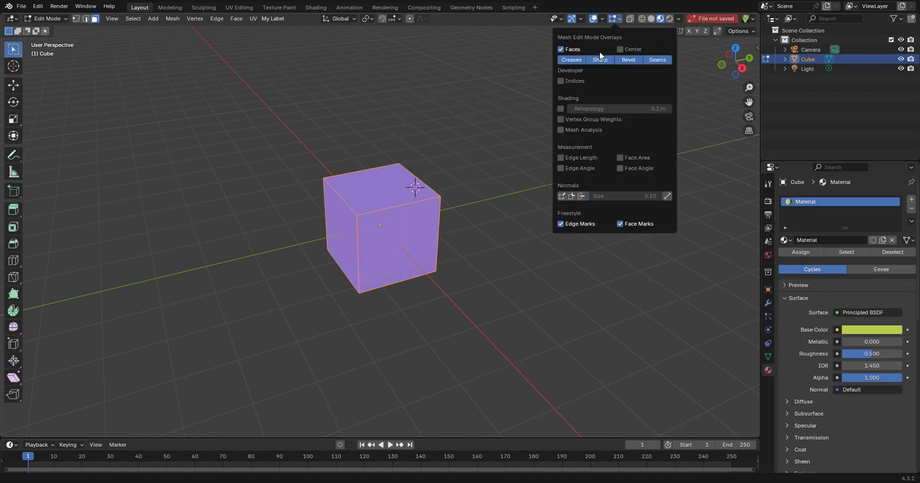
{"action": "left_click", "coordinate": [573, 81]}
- Toggle Developer Extras off, on and off, confirming the Indices overlay option disappears
{"action": "left_click", "coordinate": [38, 6]}
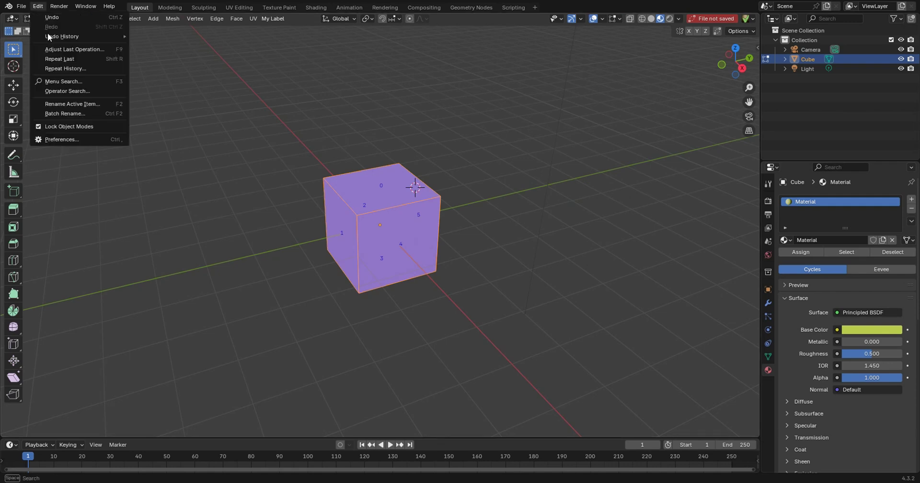
{"action": "left_click", "coordinate": [76, 139]}
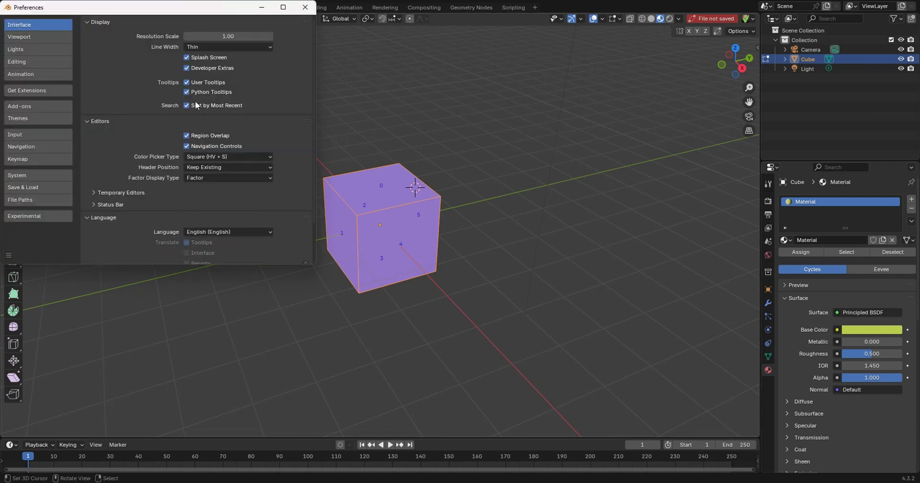
{"action": "left_click", "coordinate": [187, 68]}
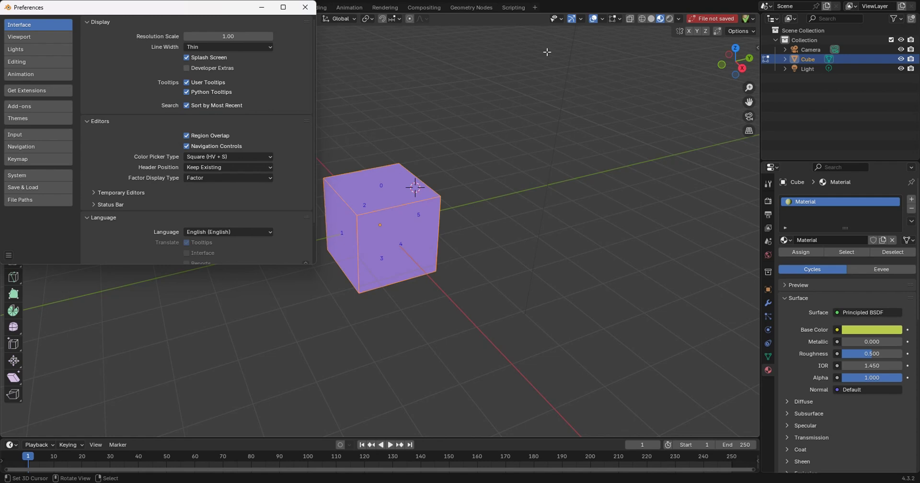
{"action": "left_click", "coordinate": [618, 19]}
{"action": "left_click", "coordinate": [209, 69]}
{"action": "left_click", "coordinate": [619, 19]}
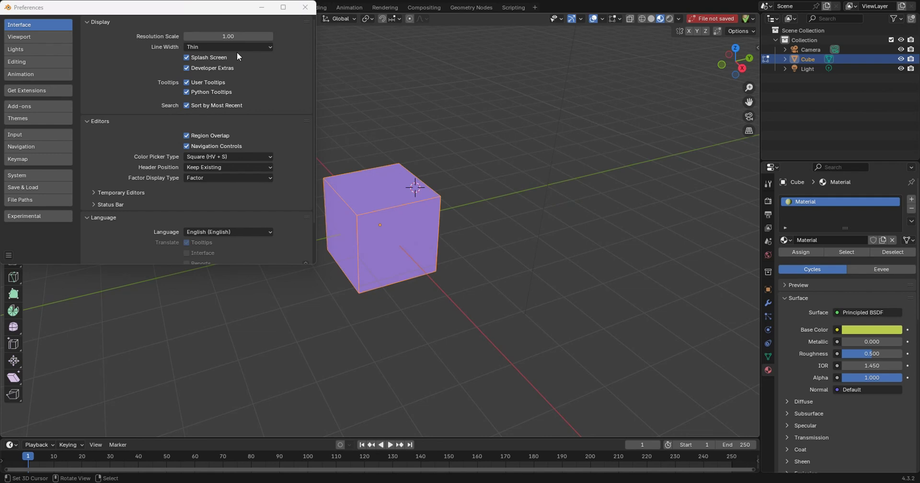
{"action": "left_click", "coordinate": [205, 68]}
{"action": "left_click", "coordinate": [619, 19]}
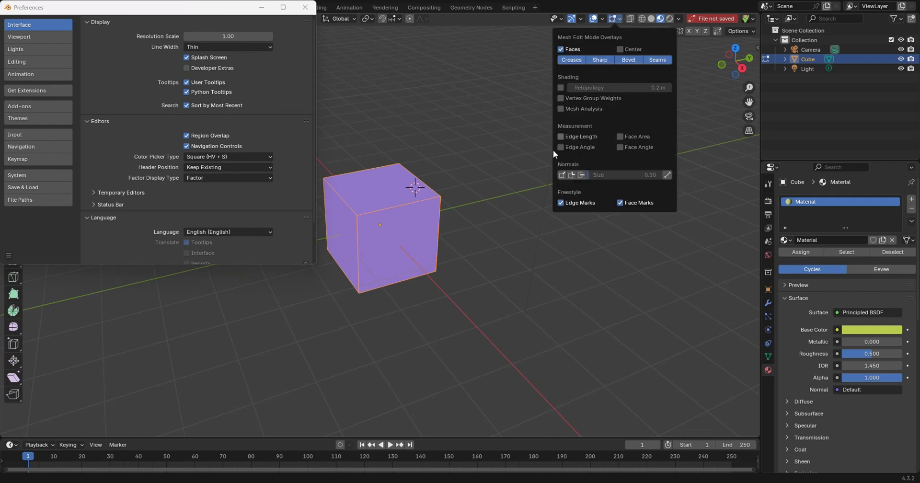
- Return the cube to Object Mode and switch to the Blender 4.4 Alpha window
{"action": "key", "text": "ctrl+Tab"}
{"action": "left_click", "coordinate": [497, 159]}
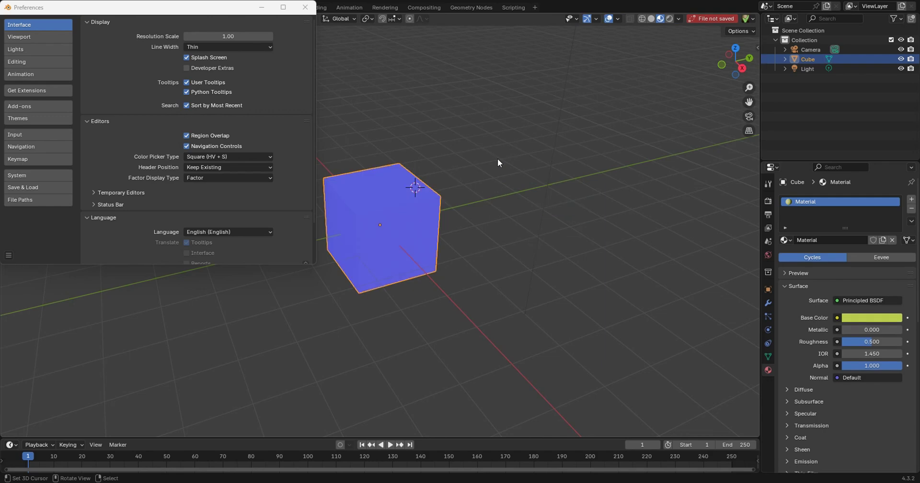
{"action": "key", "text": "alt+Tab"}
{"action": "key", "text": "alt+Tab"}
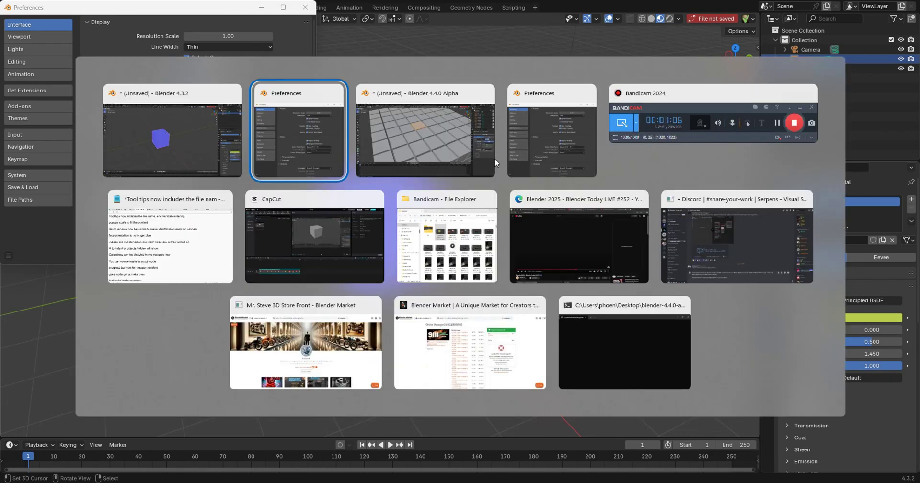
{"action": "left_click", "coordinate": [494, 158]}
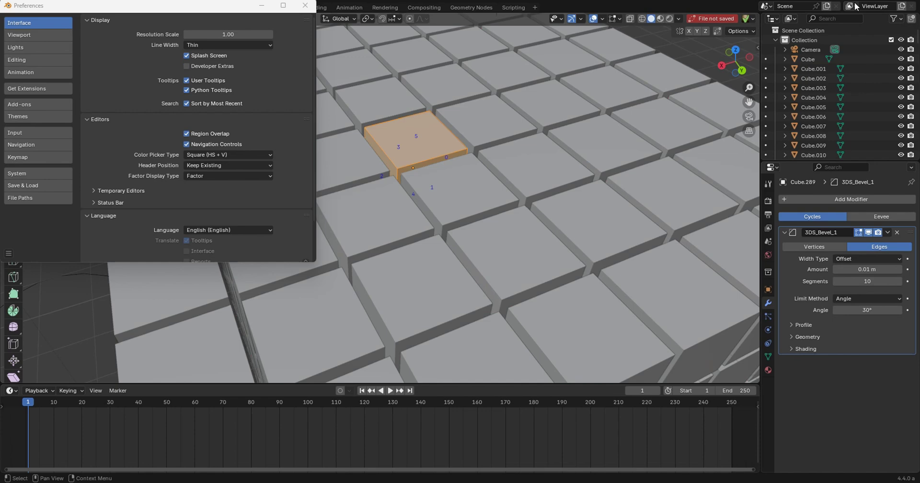
- In 4.3.2, select the cubes along the block's top-right edge, adding corners by Shift box-select
{"action": "key", "text": "alt+Tab"}
{"action": "scroll", "coordinate": [389, 263], "scroll_direction": "up", "scroll_amount": 10}
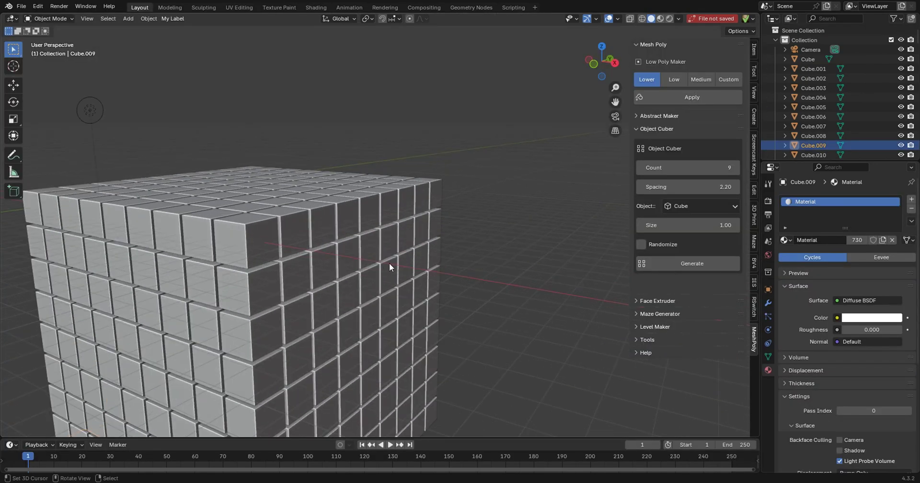
{"action": "middle_click_drag", "start_coordinate": [280, 302], "coordinate": [215, 372]}
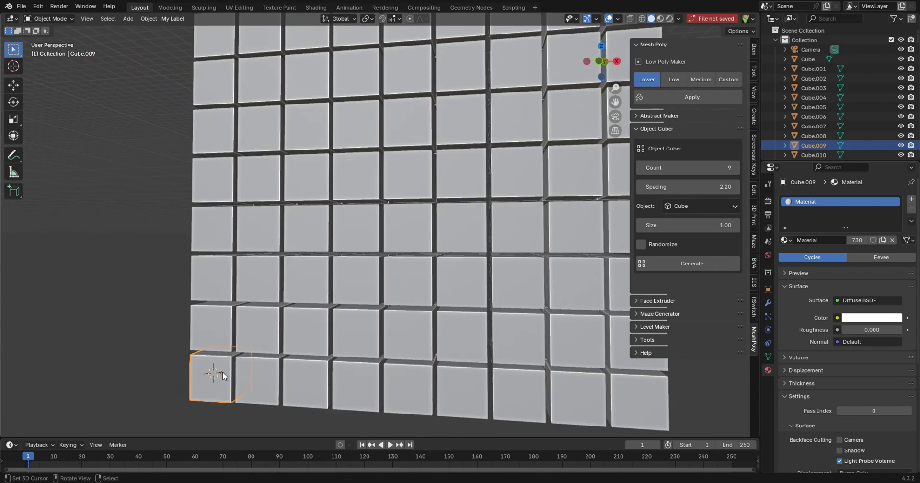
{"action": "scroll", "coordinate": [222, 372], "scroll_direction": "down", "scroll_amount": 5}
{"action": "middle_click_drag", "start_coordinate": [499, 205], "coordinate": [467, 228]}
{"action": "scroll", "coordinate": [477, 219], "scroll_direction": "up", "scroll_amount": 3}
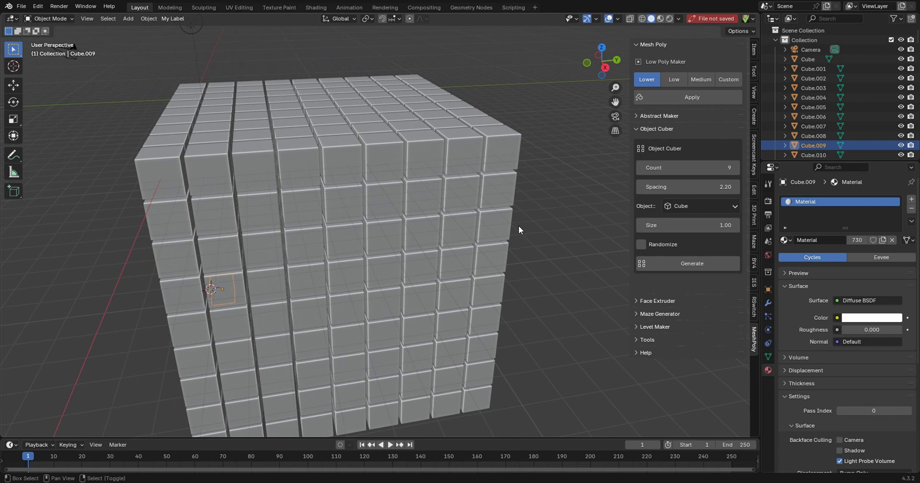
{"action": "left_click", "coordinate": [508, 220], "text": "shift"}
{"action": "left_click", "coordinate": [507, 187], "text": "shift"}
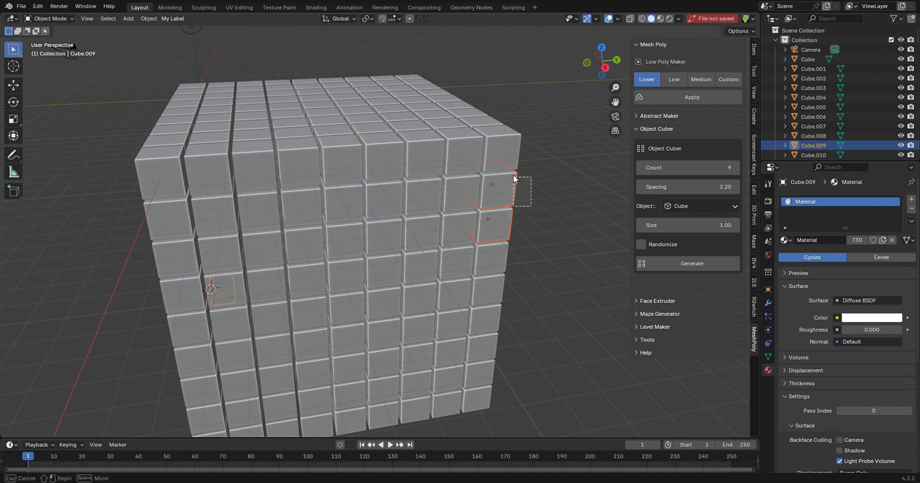
{"action": "left_click_drag", "start_coordinate": [522, 198], "coordinate": [492, 124], "text": "shift"}
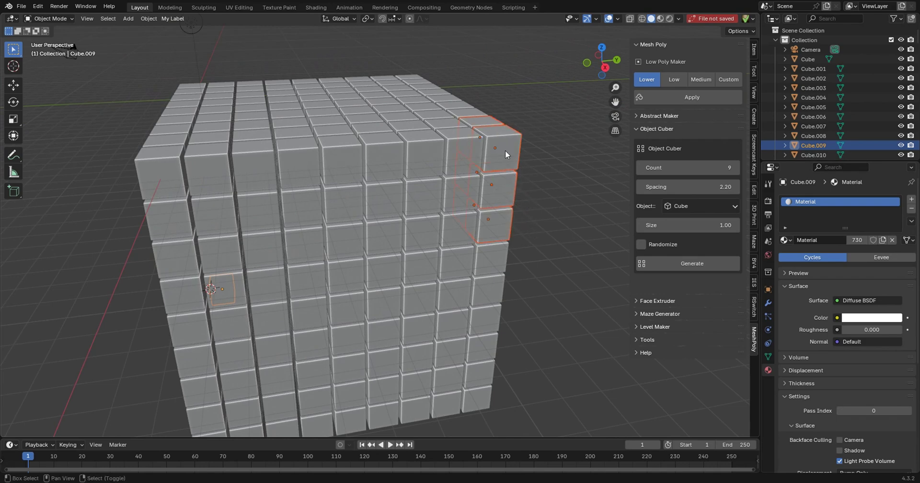
- Hide the selected cubes with H and orbit to inspect the notch left behind
{"action": "middle_click_drag", "start_coordinate": [320, 245], "coordinate": [190, 325]}
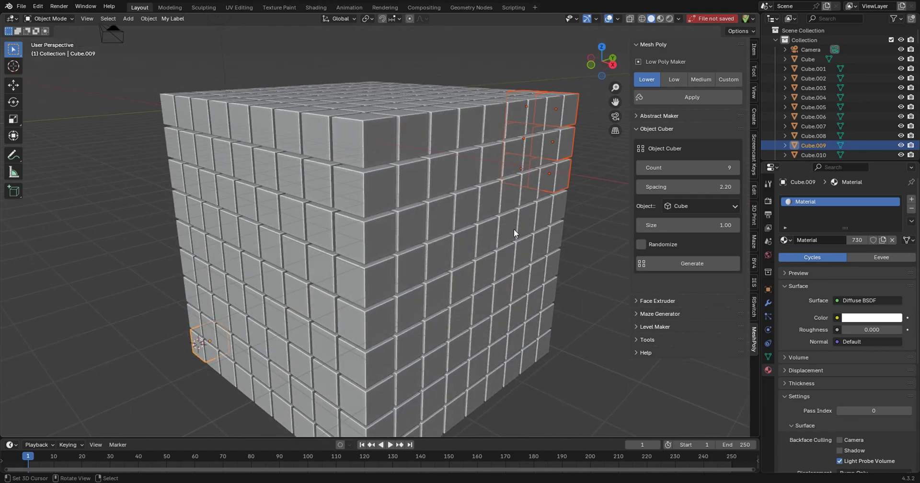
{"action": "middle_click_drag", "start_coordinate": [513, 229], "coordinate": [451, 236]}
{"action": "key", "text": "h"}
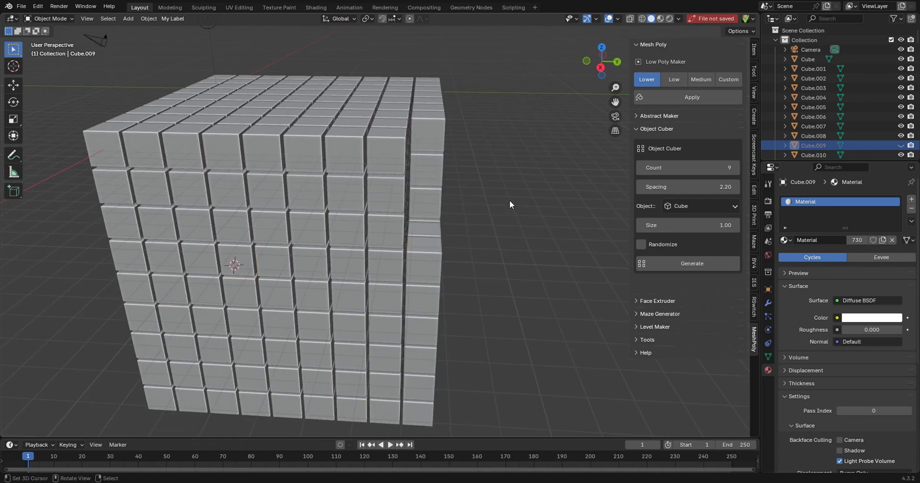
{"action": "middle_click_drag", "start_coordinate": [510, 204], "coordinate": [447, 187]}
{"action": "scroll", "coordinate": [254, 248], "scroll_direction": "down", "scroll_amount": 4}
{"action": "middle_click_drag", "start_coordinate": [254, 248], "coordinate": [358, 234]}
{"action": "middle_click_drag", "start_coordinate": [298, 283], "coordinate": [450, 258]}
{"action": "scroll", "coordinate": [388, 289], "scroll_direction": "up", "scroll_amount": 3}
{"action": "scroll", "coordinate": [421, 284], "scroll_direction": "down", "scroll_amount": 3}
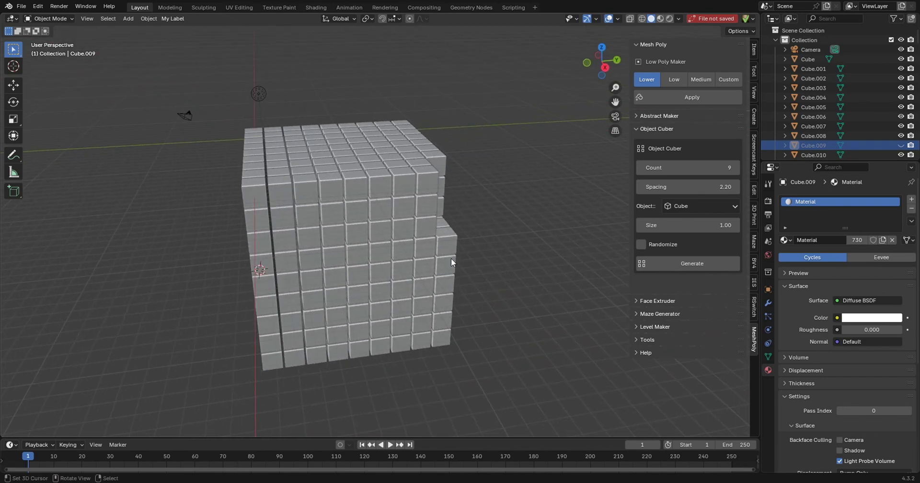
{"action": "scroll", "coordinate": [479, 233], "scroll_direction": "up", "scroll_amount": 4}
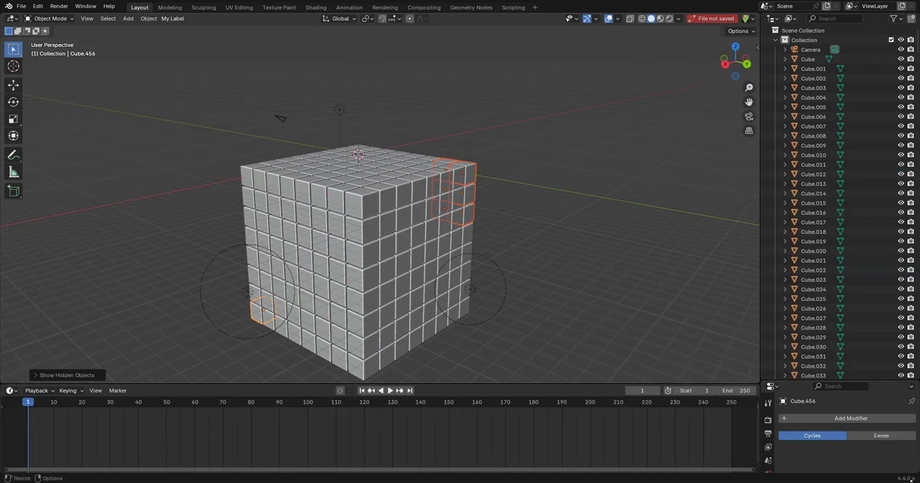
- Hide the currently selected cubes in 4.4 with H
{"action": "scroll", "coordinate": [466, 248], "scroll_direction": "up", "scroll_amount": 2}
{"action": "middle_click_drag", "start_coordinate": [466, 248], "coordinate": [453, 257]}
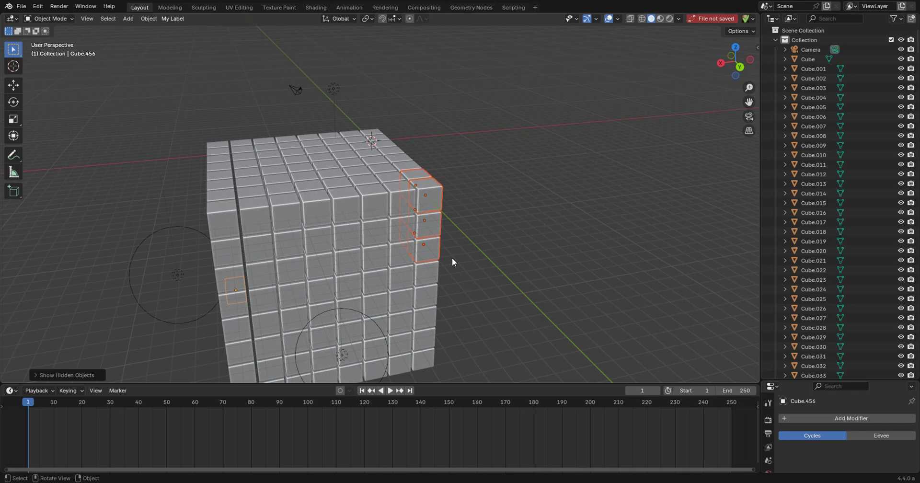
{"action": "scroll", "coordinate": [499, 201], "scroll_direction": "up", "scroll_amount": 5}
{"action": "key", "text": "h"}
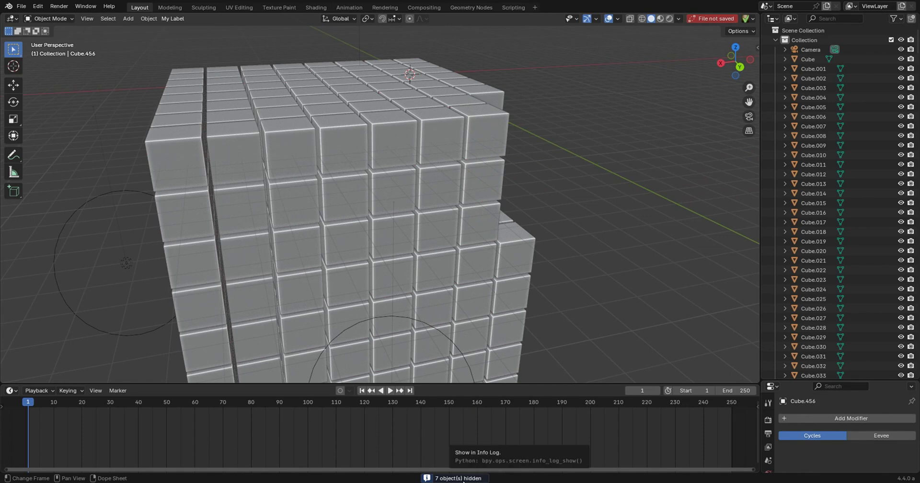
- Orbit out to view the whole block and reveal all hidden cubes with Alt+H
{"action": "middle_click_drag", "start_coordinate": [277, 322], "coordinate": [509, 200]}
{"action": "scroll", "coordinate": [510, 204], "scroll_direction": "up", "scroll_amount": 3}
{"action": "middle_click_drag", "start_coordinate": [517, 232], "coordinate": [441, 217]}
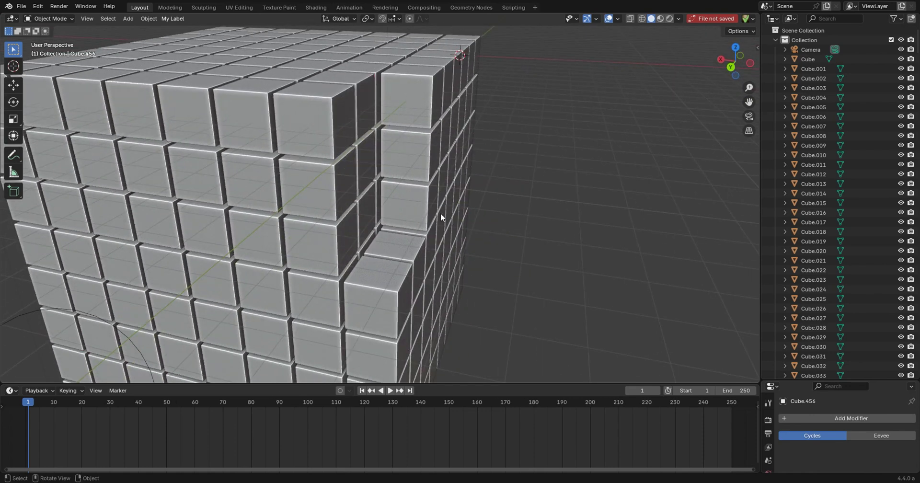
{"action": "scroll", "coordinate": [415, 215], "scroll_direction": "down", "scroll_amount": 5}
{"action": "scroll", "coordinate": [864, 139], "scroll_direction": "down", "scroll_amount": 8}
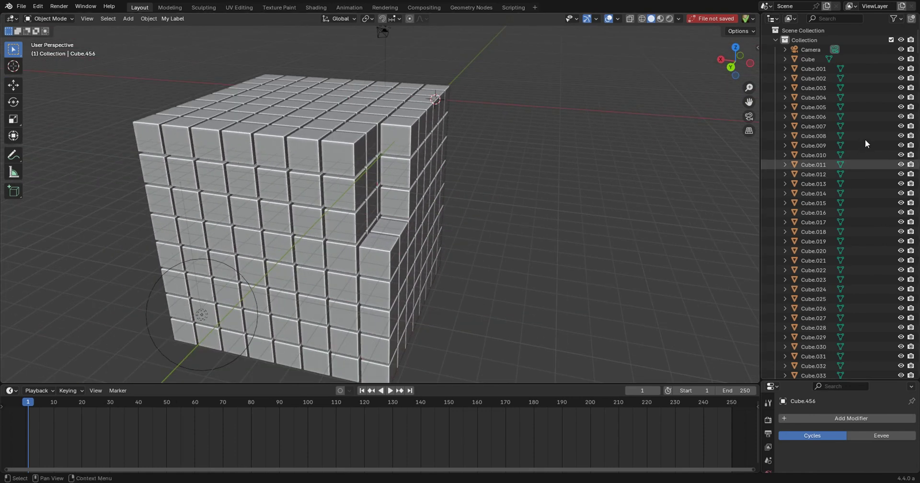
{"action": "scroll", "coordinate": [881, 260], "scroll_direction": "down", "scroll_amount": 6}
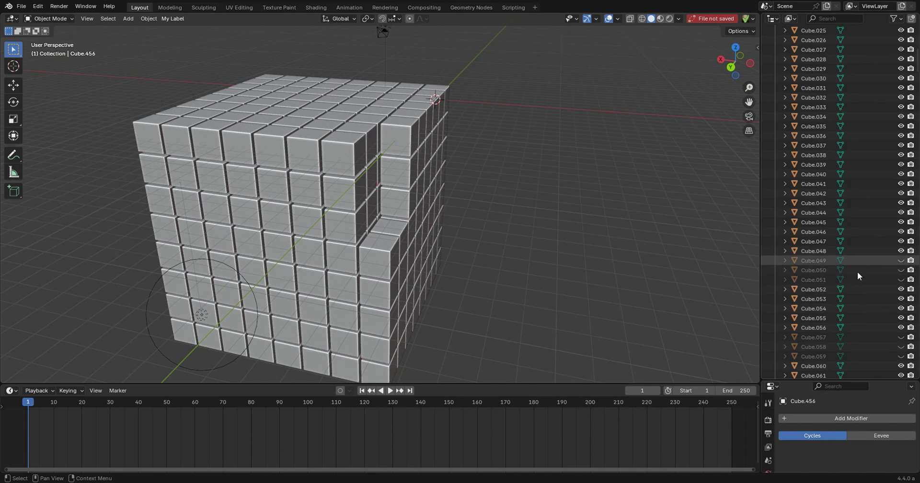
{"action": "scroll", "coordinate": [445, 249], "scroll_direction": "down", "scroll_amount": 2}
{"action": "middle_click_drag", "start_coordinate": [445, 250], "coordinate": [420, 258]}
{"action": "key", "text": "alt+h"}
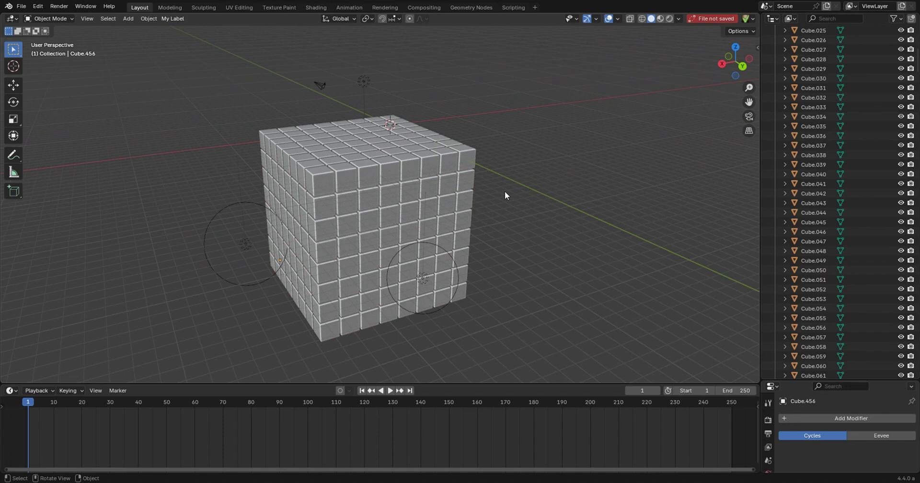
- Box-select Cube.049–.051 and Cube.057–.059 at the top-right edge and hide them
{"action": "left_click_drag", "start_coordinate": [464, 143], "coordinate": [481, 209]}
{"action": "scroll", "coordinate": [479, 186], "scroll_direction": "up", "scroll_amount": 5}
{"action": "left_click_drag", "start_coordinate": [513, 234], "coordinate": [472, 121]}
{"action": "key", "text": "h"}
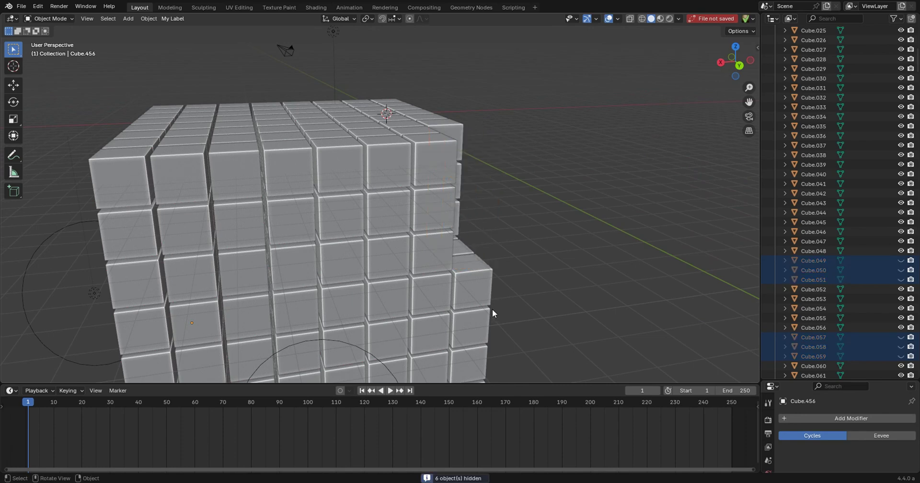
{"action": "scroll", "coordinate": [562, 222], "scroll_direction": "down", "scroll_amount": 5}
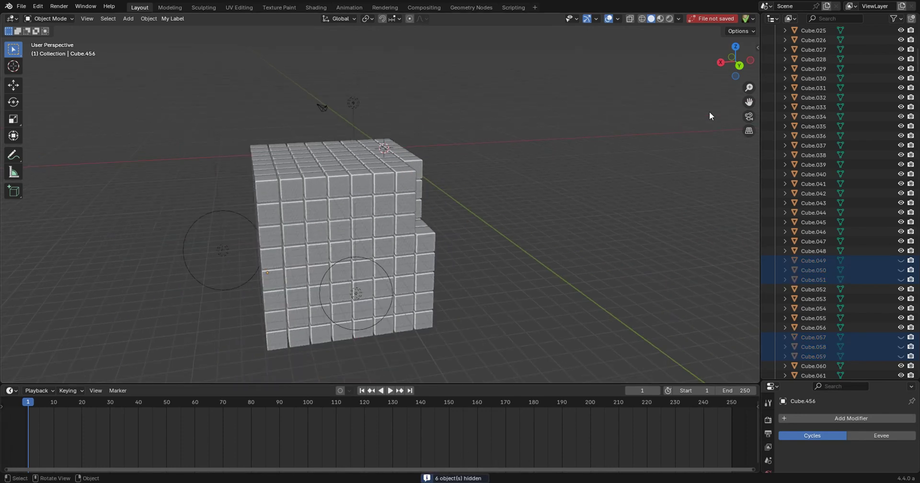
- Move the Composite node further right in the compositor
{"action": "middle_click_drag", "start_coordinate": [708, 106], "coordinate": [594, 120]}
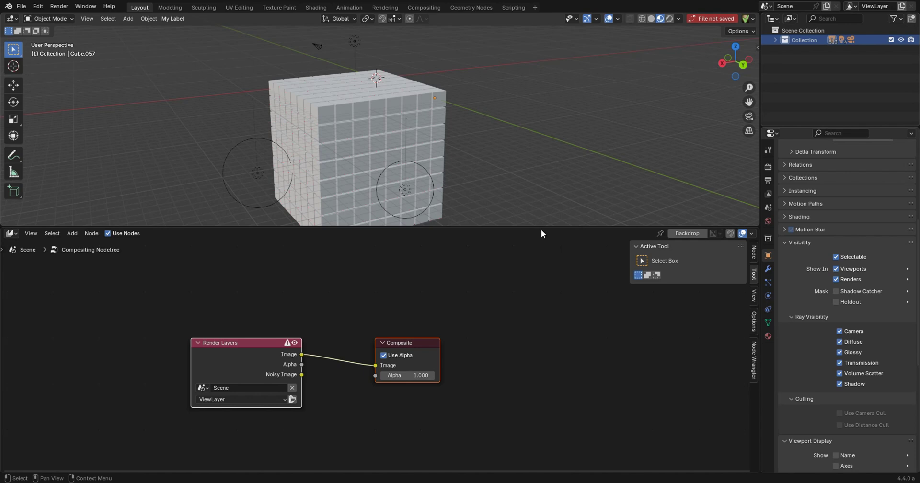
{"action": "scroll", "coordinate": [448, 311], "scroll_direction": "up", "scroll_amount": 2}
{"action": "left_click", "coordinate": [411, 343]}
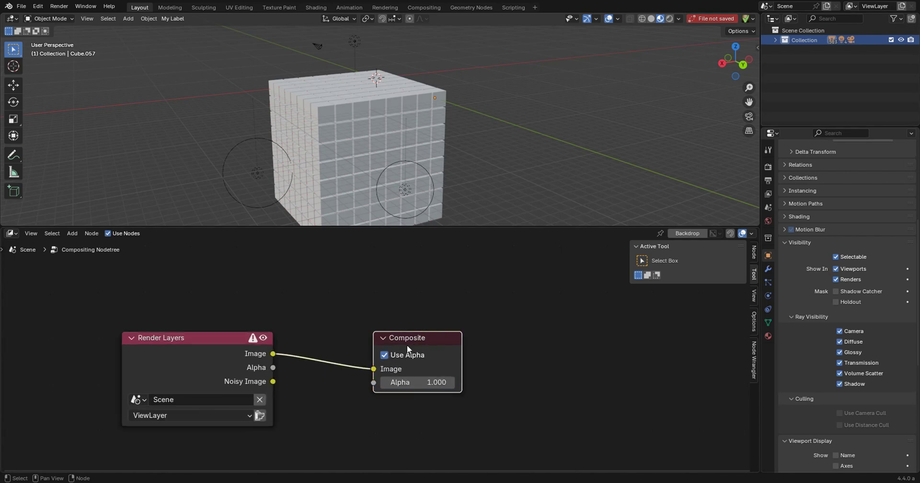
{"action": "key", "text": "g"}
{"action": "left_click", "coordinate": [520, 329]}
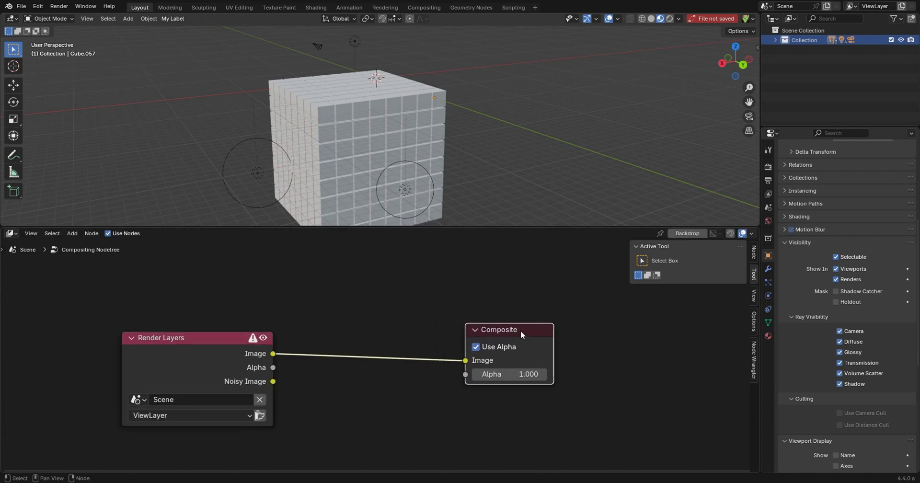
- Add a Glare node below the existing nodes
{"action": "key", "text": "shift+a"}
{"action": "type", "text": "glare"}
{"action": "key", "text": "Return"}
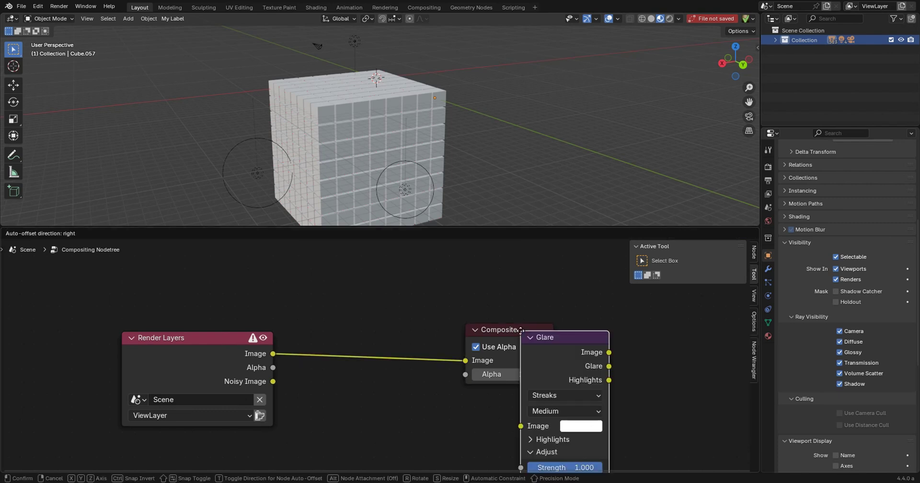
{"action": "left_click", "coordinate": [274, 371]}
{"action": "middle_click_drag", "start_coordinate": [274, 371], "coordinate": [389, 284]}
{"action": "scroll", "coordinate": [402, 311], "scroll_direction": "down", "scroll_amount": 1}
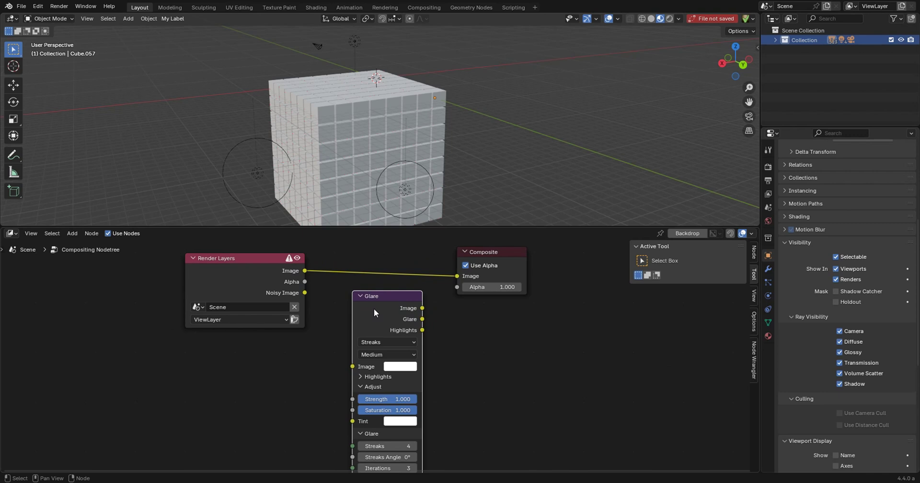
- Drop the Glare node onto the Render Layers–Composite link, leaving Composite's Image disconnected
{"action": "left_click_drag", "start_coordinate": [379, 318], "coordinate": [388, 282]}
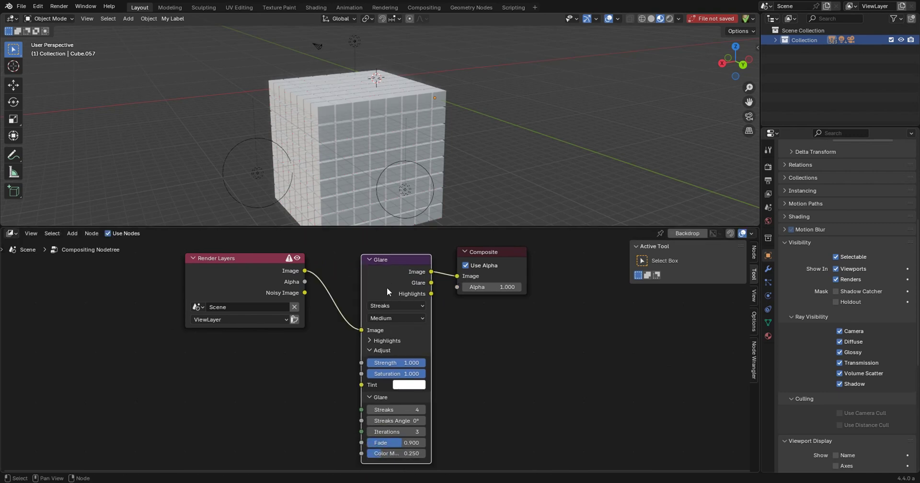
{"action": "middle_click_drag", "start_coordinate": [455, 299], "coordinate": [447, 320]}
{"action": "scroll", "coordinate": [413, 160], "scroll_direction": "up", "scroll_amount": 1}
{"action": "middle_click_drag", "start_coordinate": [419, 166], "coordinate": [424, 177]}
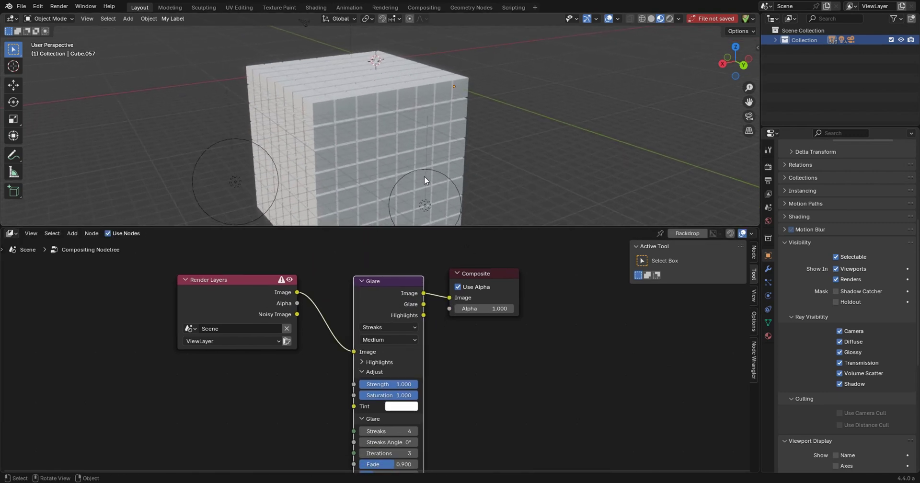
{"action": "middle_click_drag", "start_coordinate": [405, 323], "coordinate": [410, 369]}
{"action": "scroll", "coordinate": [421, 295], "scroll_direction": "up", "scroll_amount": 2}
{"action": "scroll", "coordinate": [382, 337], "scroll_direction": "up", "scroll_amount": 2}
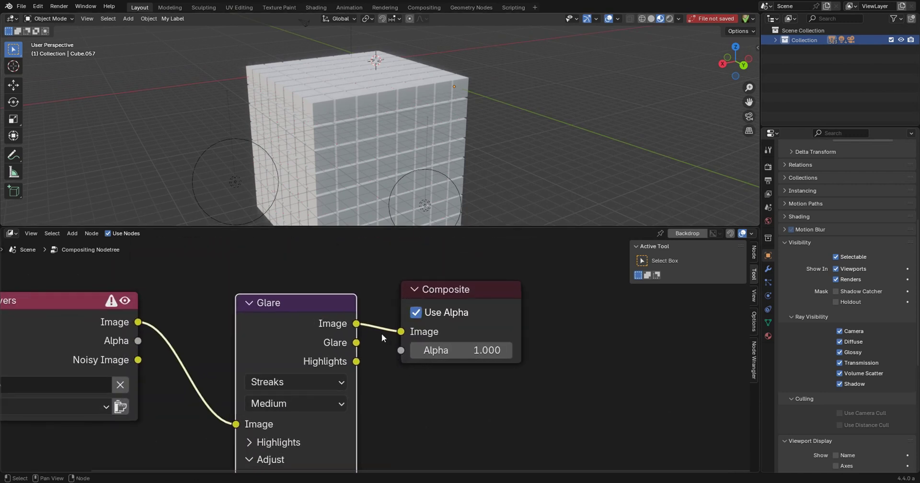
- Link Glare's Glare output to Composite Image, then switch it to the Highlights output
{"action": "left_click_drag", "start_coordinate": [402, 332], "coordinate": [367, 287]}
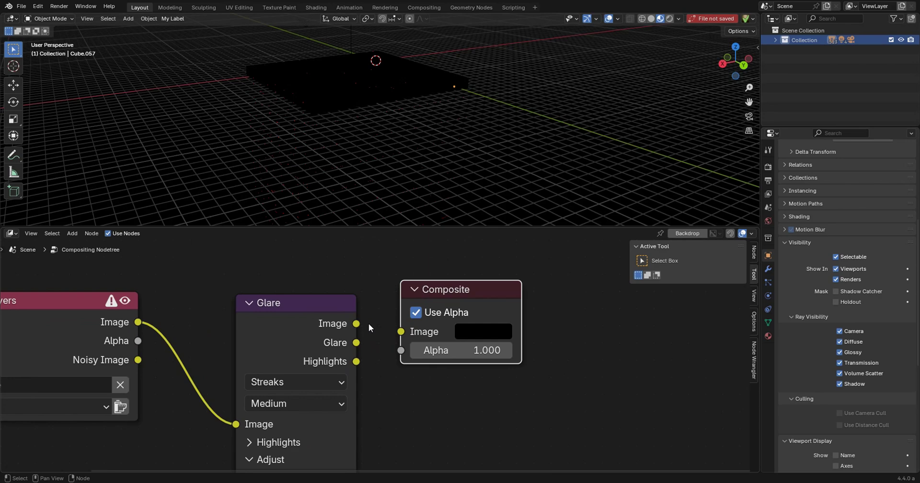
{"action": "left_click_drag", "start_coordinate": [356, 342], "coordinate": [389, 295]}
{"action": "left_click_drag", "start_coordinate": [360, 334], "coordinate": [372, 314]}
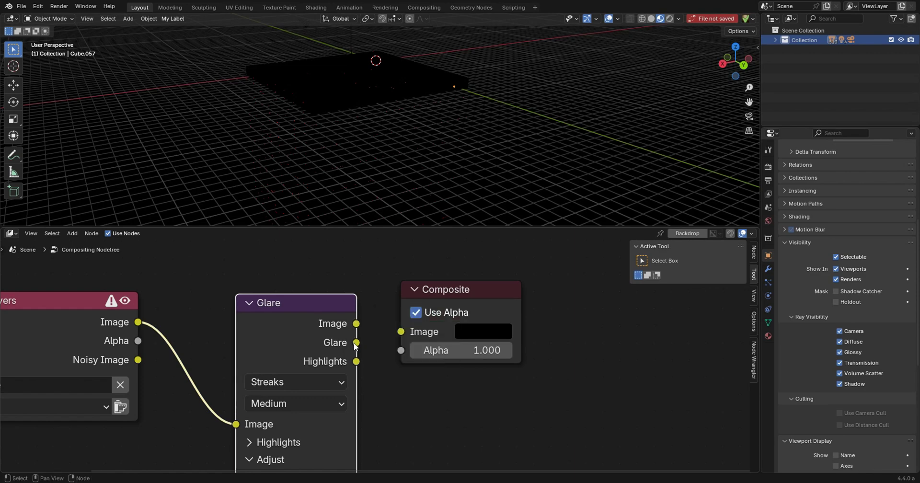
{"action": "left_click_drag", "start_coordinate": [356, 342], "coordinate": [401, 332]}
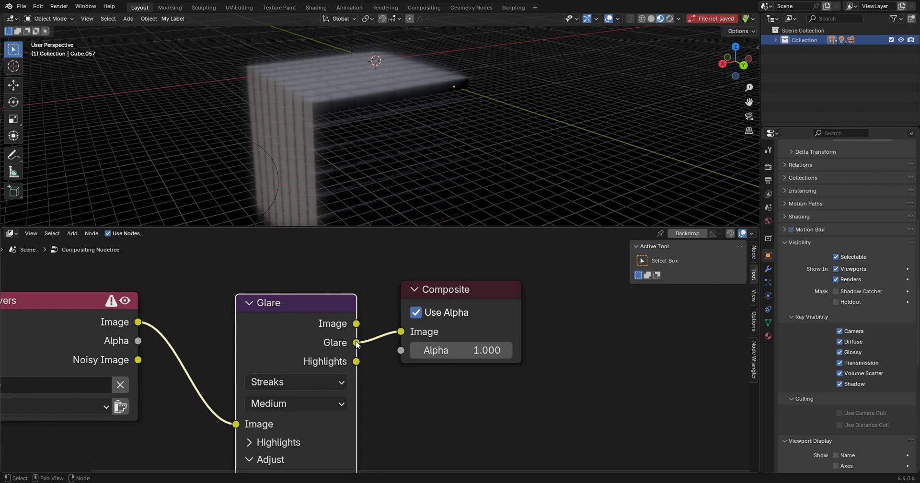
{"action": "scroll", "coordinate": [398, 180], "scroll_direction": "up", "scroll_amount": 2}
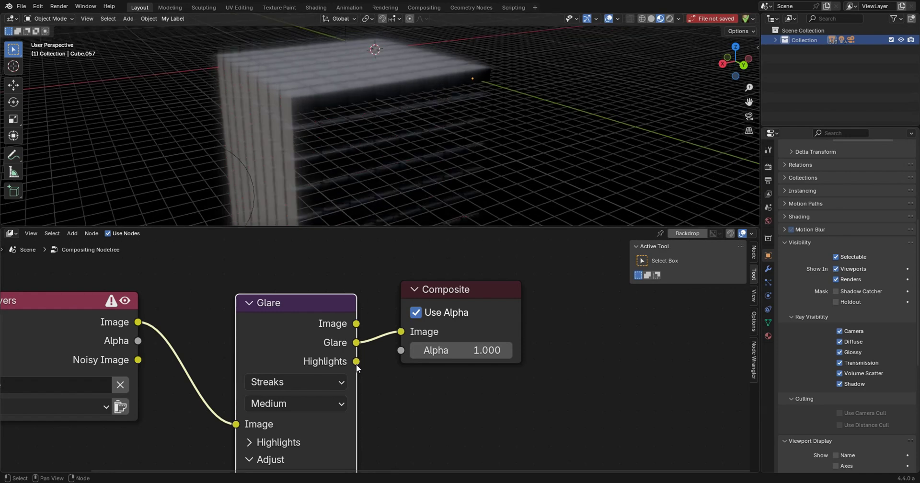
{"action": "left_click_drag", "start_coordinate": [355, 361], "coordinate": [401, 332]}
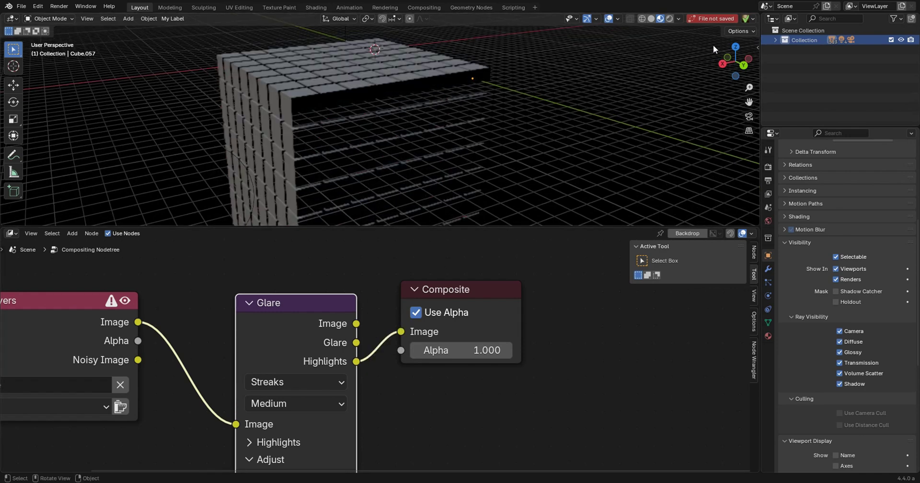
{"action": "left_click", "coordinate": [676, 19]}
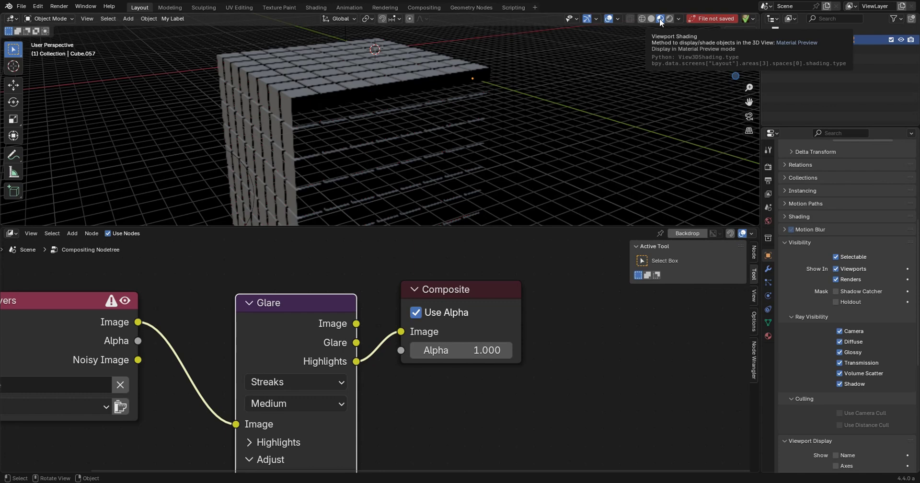
- Switch to EEVEE with Raytracing on, and set the Glare node type to Bloom
{"action": "scroll", "coordinate": [823, 214], "scroll_direction": "up", "scroll_amount": 4}
{"action": "scroll", "coordinate": [823, 214], "scroll_direction": "up", "scroll_amount": 5}
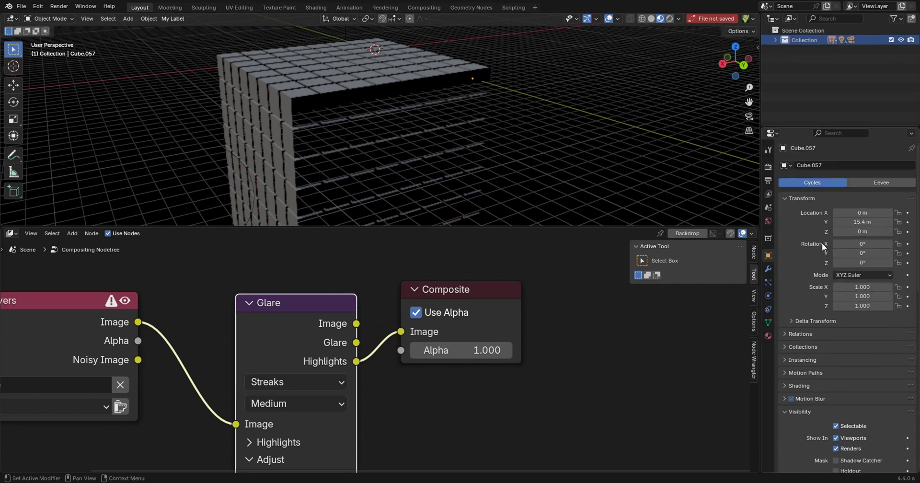
{"action": "left_click", "coordinate": [890, 181]}
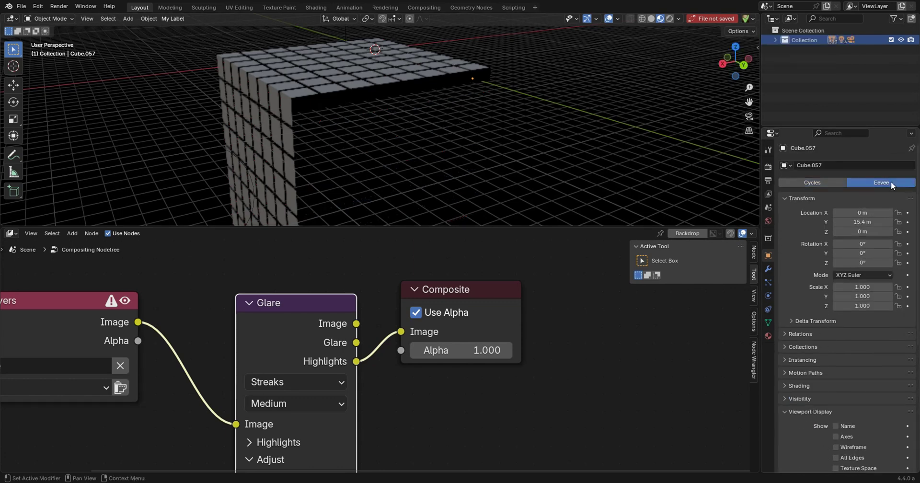
{"action": "left_click", "coordinate": [768, 166]}
{"action": "left_click", "coordinate": [791, 328]}
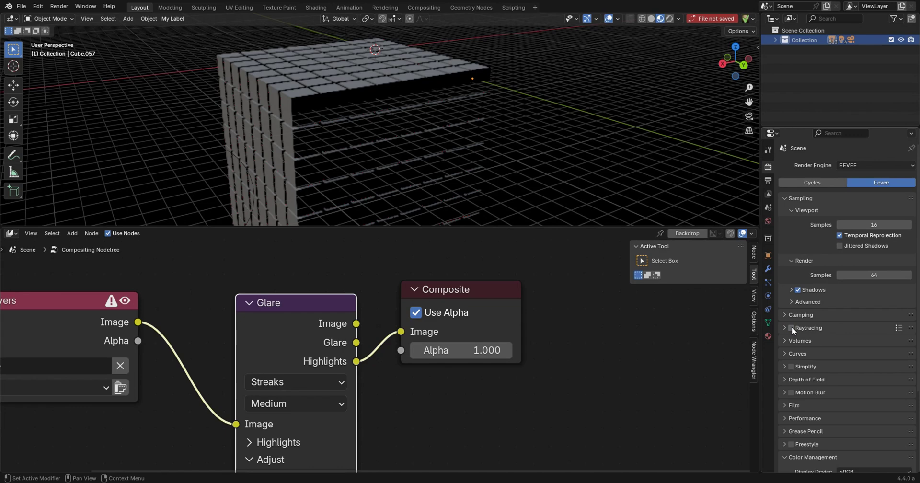
{"action": "left_click", "coordinate": [791, 327]}
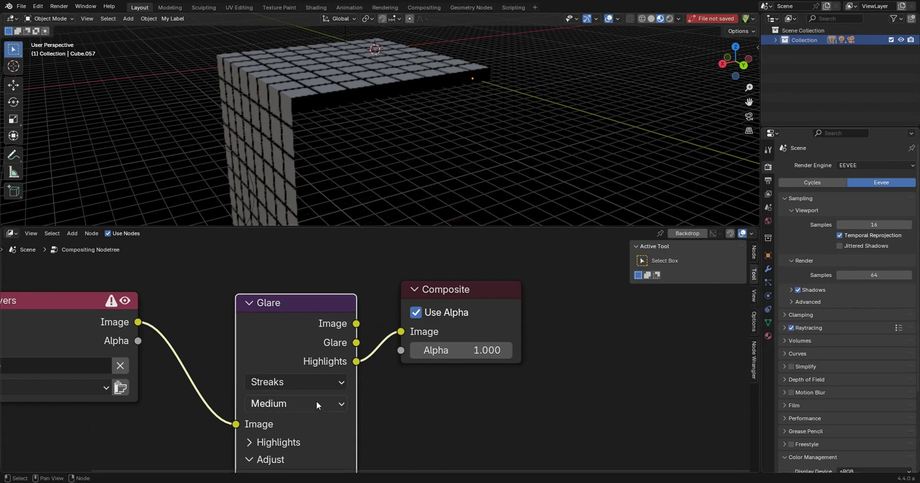
{"action": "left_click", "coordinate": [312, 381]}
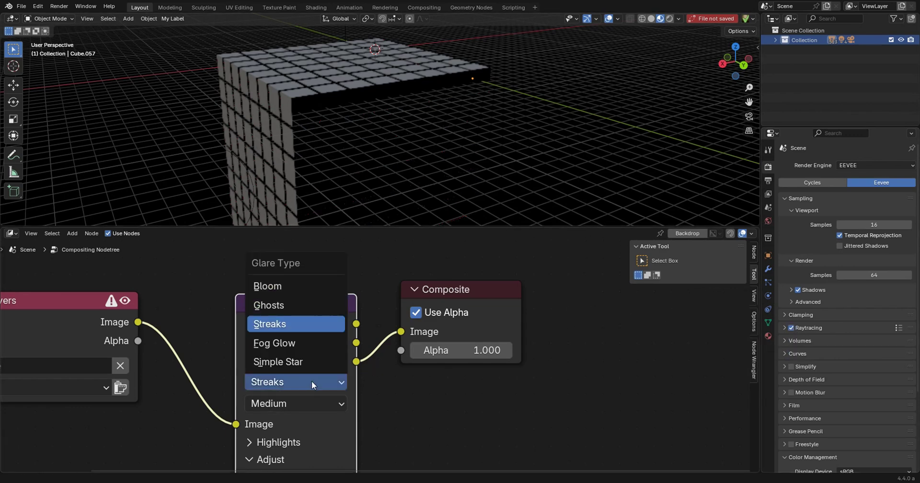
{"action": "left_click", "coordinate": [286, 288]}
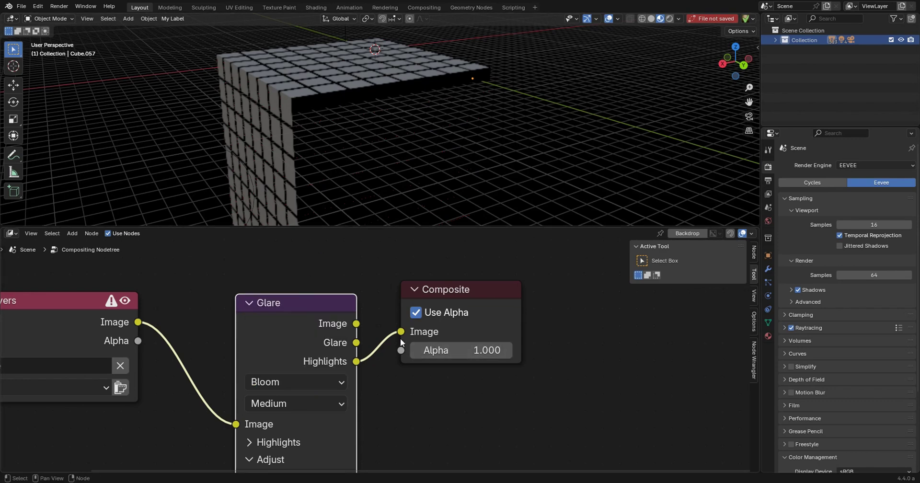
- Connect the Glare Image output to Composite and light the viewport with Scene Lights and Scene World
{"action": "left_click_drag", "start_coordinate": [357, 324], "coordinate": [396, 332]}
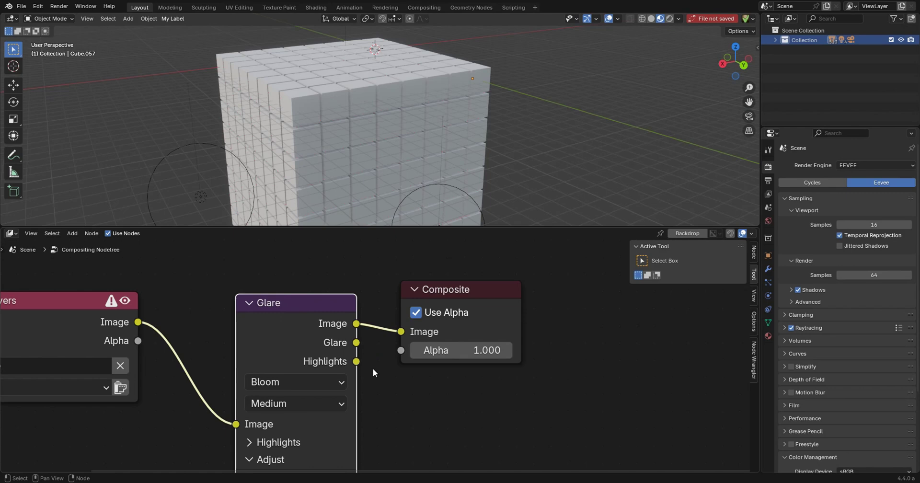
{"action": "scroll", "coordinate": [585, 85], "scroll_direction": "down", "scroll_amount": 1}
{"action": "left_click", "coordinate": [678, 18]}
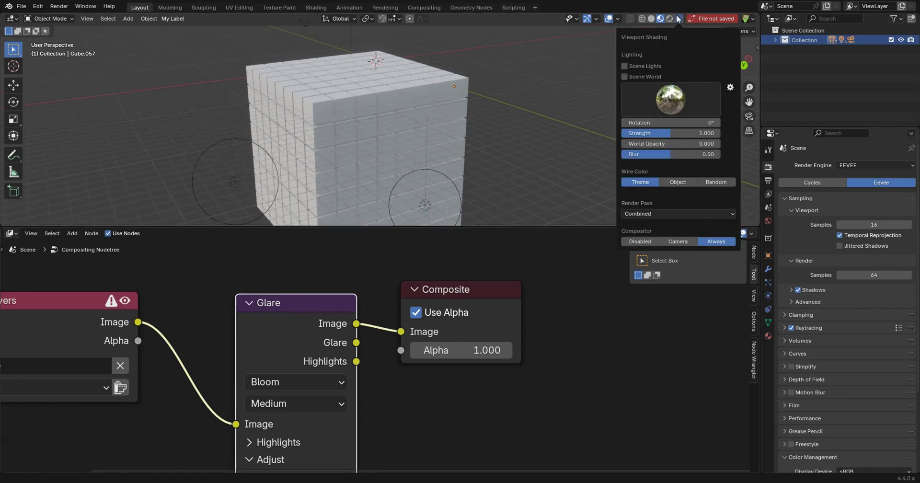
{"action": "left_click", "coordinate": [624, 66]}
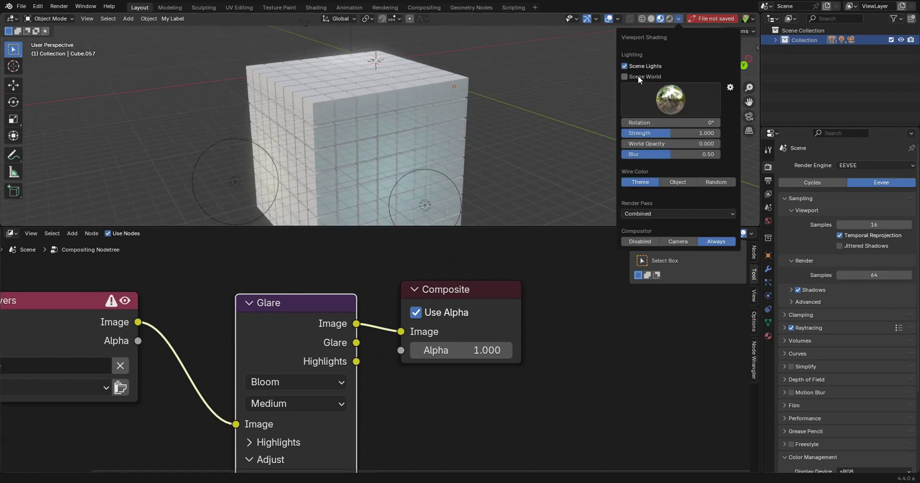
{"action": "left_click", "coordinate": [637, 76]}
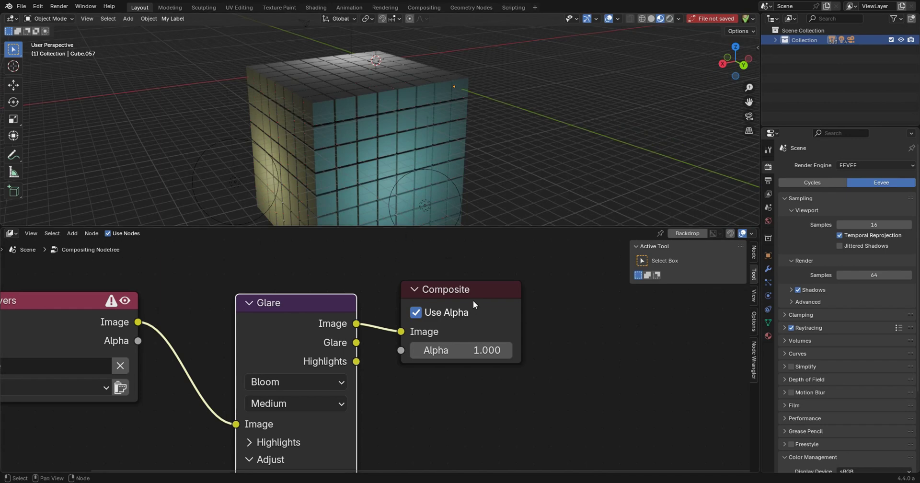
- Set Glare quality to High, expand Highlights and reset Threshold to its default
{"action": "scroll", "coordinate": [363, 355], "scroll_direction": "down", "scroll_amount": 2}
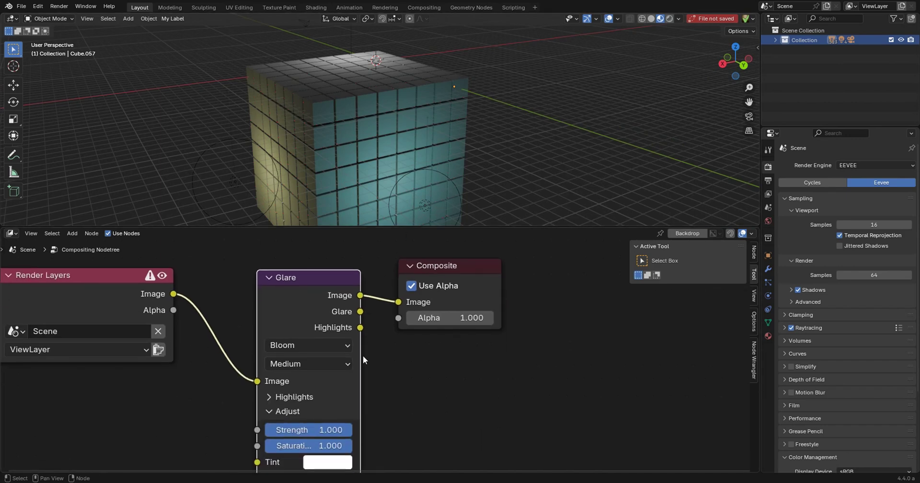
{"action": "scroll", "coordinate": [377, 361], "scroll_direction": "up", "scroll_amount": 1}
{"action": "left_click", "coordinate": [312, 356]}
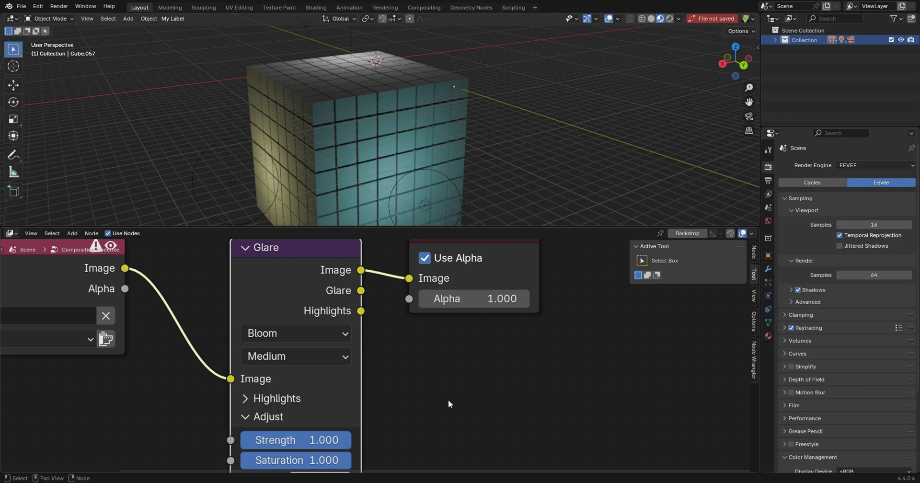
{"action": "middle_click_drag", "start_coordinate": [447, 400], "coordinate": [512, 360]}
{"action": "left_click", "coordinate": [315, 352]}
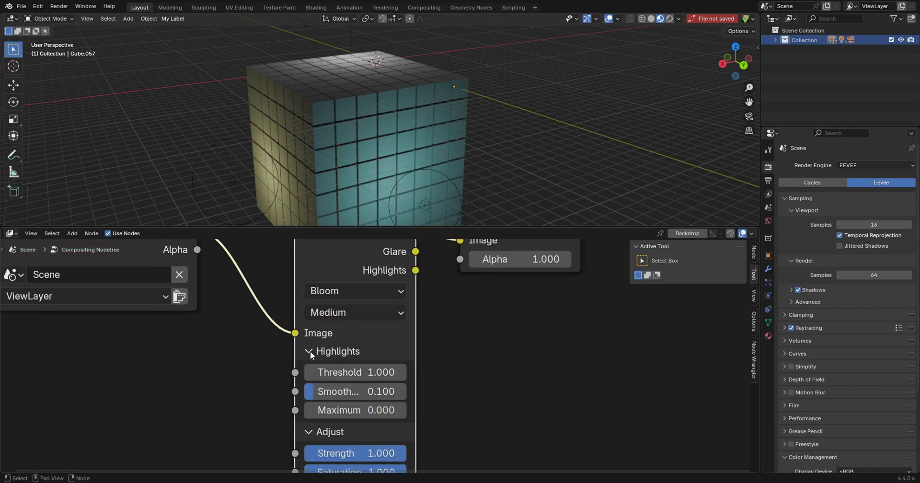
{"action": "left_click_drag", "start_coordinate": [324, 372], "coordinate": [354, 394]}
{"action": "key", "text": "ctrl+z"}
{"action": "scroll", "coordinate": [418, 347], "scroll_direction": "down", "scroll_amount": 1}
{"action": "scroll", "coordinate": [418, 348], "scroll_direction": "up", "scroll_amount": 1}
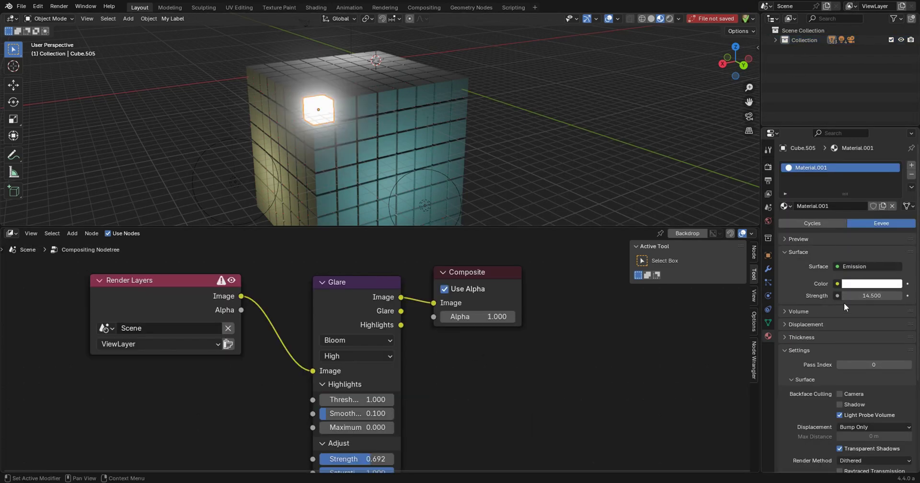
{"action": "scroll", "coordinate": [348, 112], "scroll_direction": "up", "scroll_amount": 4}
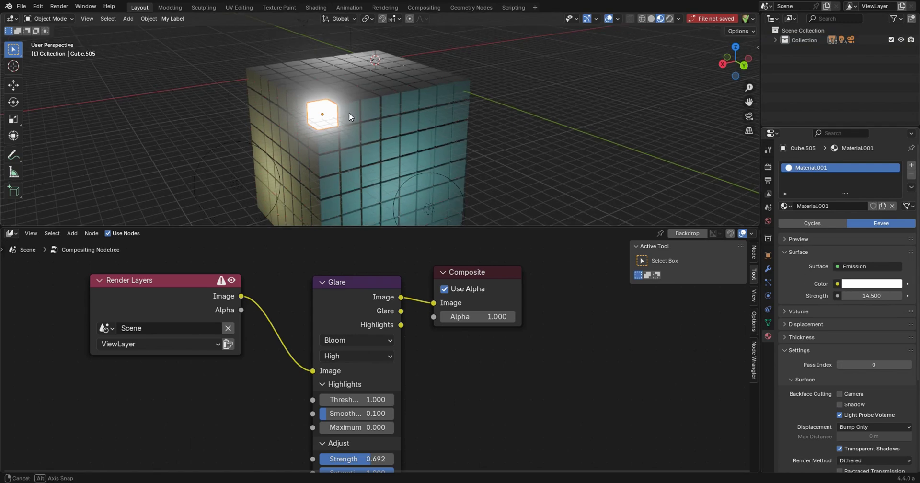
- Set the Glare Threshold to 8.400, Smoothness to 0.383 and Strength to 1.000
{"action": "scroll", "coordinate": [358, 117], "scroll_direction": "down", "scroll_amount": 3, "text": "shift"}
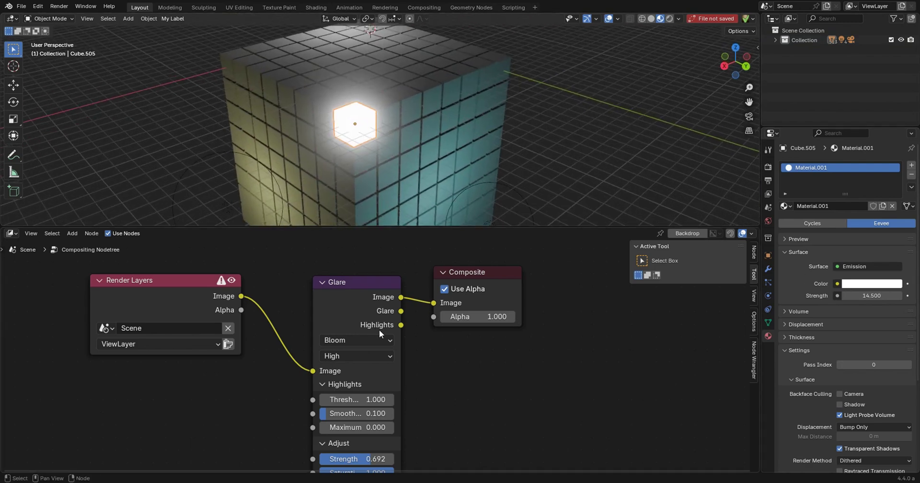
{"action": "left_click_drag", "start_coordinate": [355, 399], "coordinate": [369, 413]}
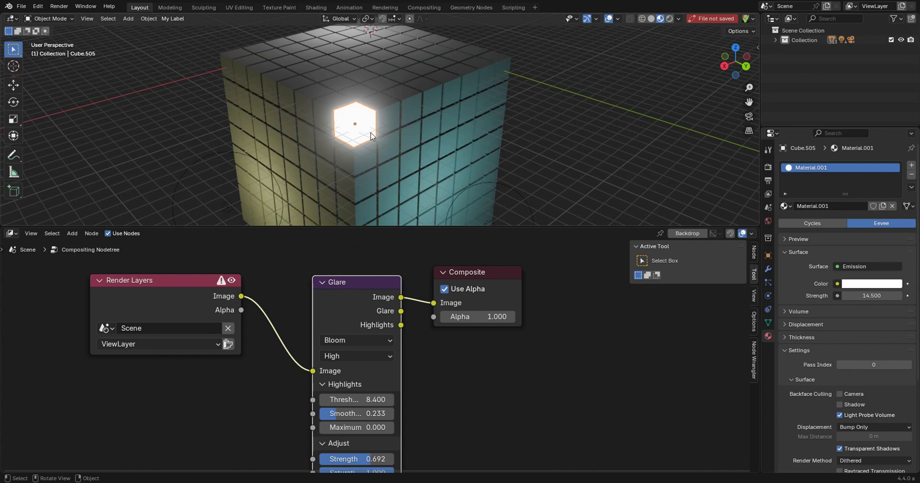
{"action": "scroll", "coordinate": [370, 140], "scroll_direction": "up", "scroll_amount": 2}
{"action": "scroll", "coordinate": [413, 303], "scroll_direction": "down", "scroll_amount": 2}
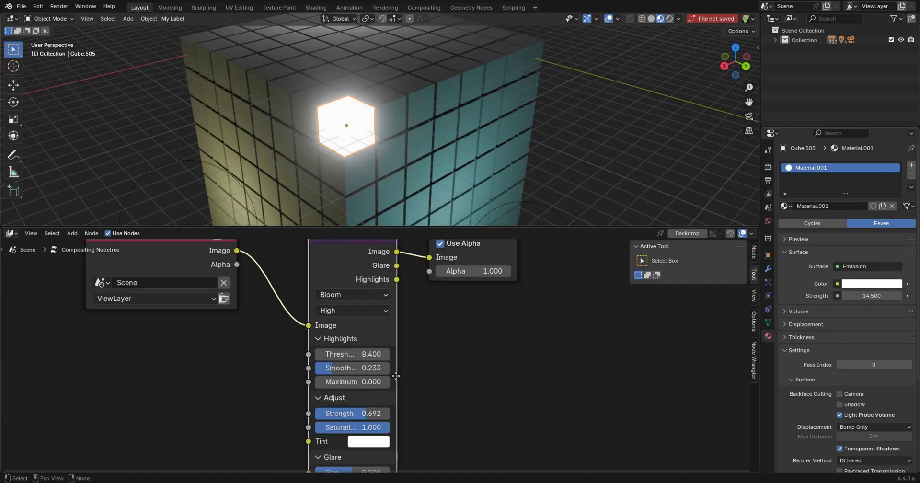
{"action": "left_click_drag", "start_coordinate": [369, 367], "coordinate": [382, 367]}
{"action": "left_click_drag", "start_coordinate": [366, 412], "coordinate": [390, 412]}
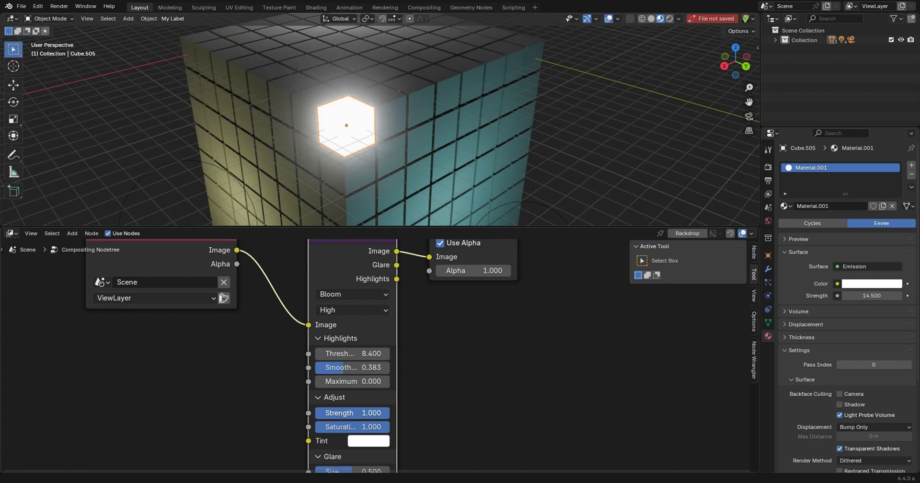
{"action": "middle_click_drag", "start_coordinate": [425, 406], "coordinate": [417, 442]}
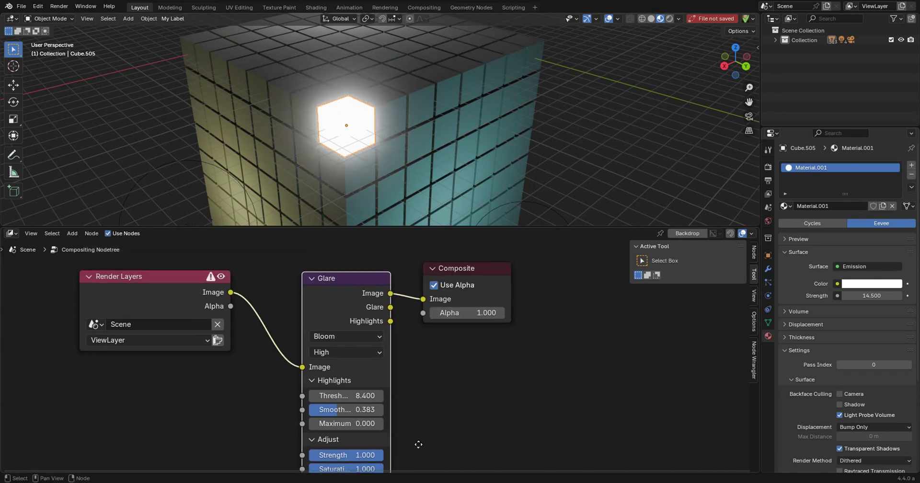
{"action": "scroll", "coordinate": [422, 438], "scroll_direction": "up", "scroll_amount": 1}
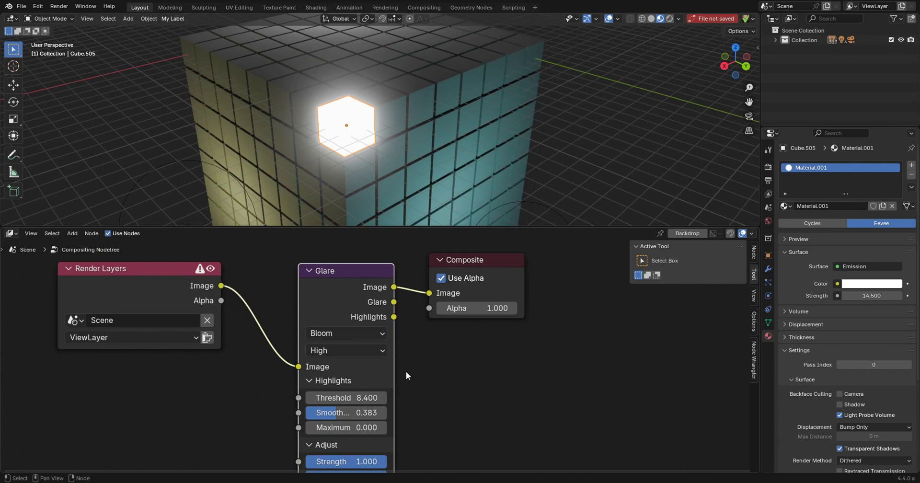
{"action": "middle_click_drag", "start_coordinate": [427, 377], "coordinate": [433, 342]}
{"action": "scroll", "coordinate": [402, 368], "scroll_direction": "up", "scroll_amount": 2}
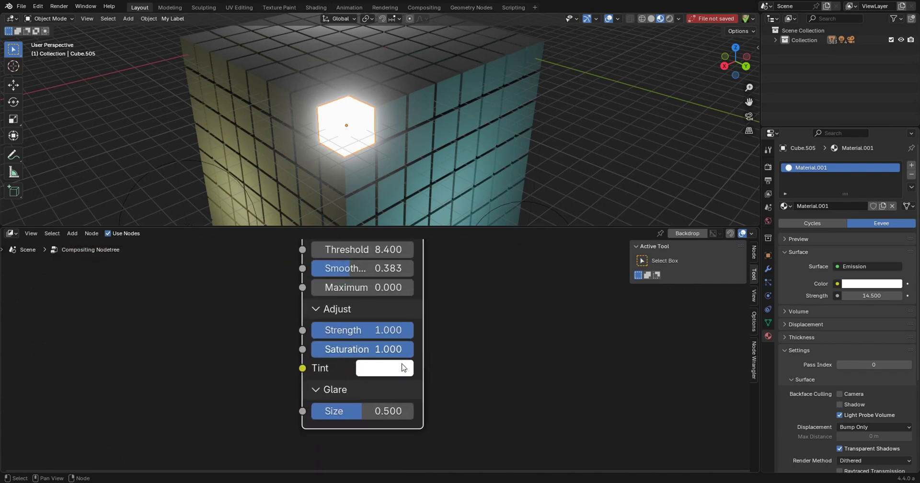
- Change the Glare Tint from white to lavender blue (#8782FF)
{"action": "left_click", "coordinate": [402, 368]}
{"action": "left_click_drag", "start_coordinate": [416, 204], "coordinate": [469, 137]}
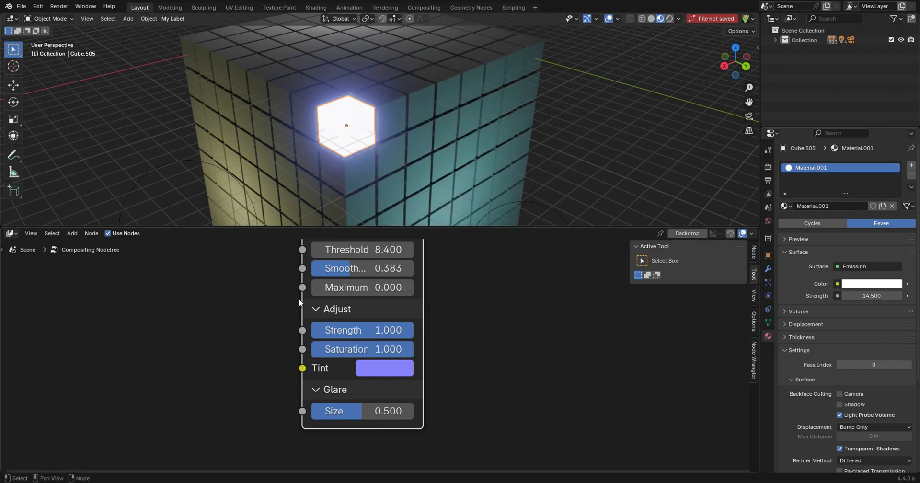
{"action": "left_click", "coordinate": [393, 367]}
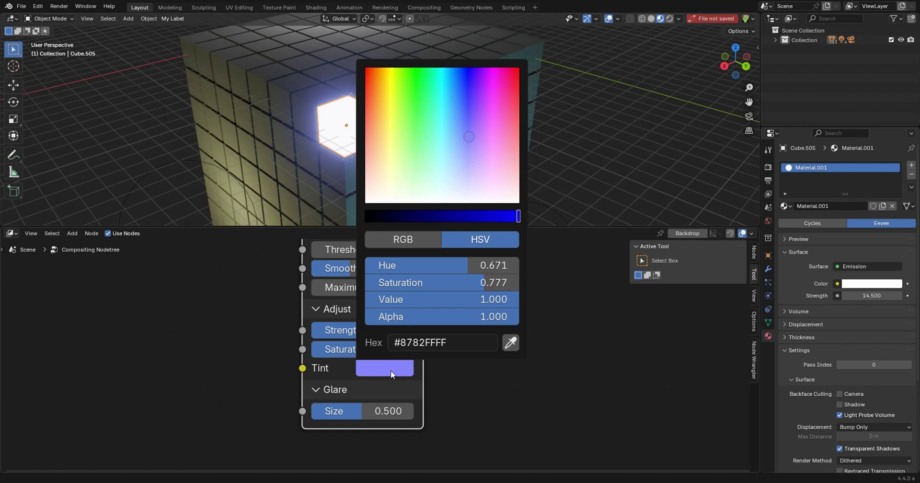
- Open Preferences on the Interface section
{"action": "left_click", "coordinate": [38, 6]}
{"action": "left_click", "coordinate": [82, 140]}
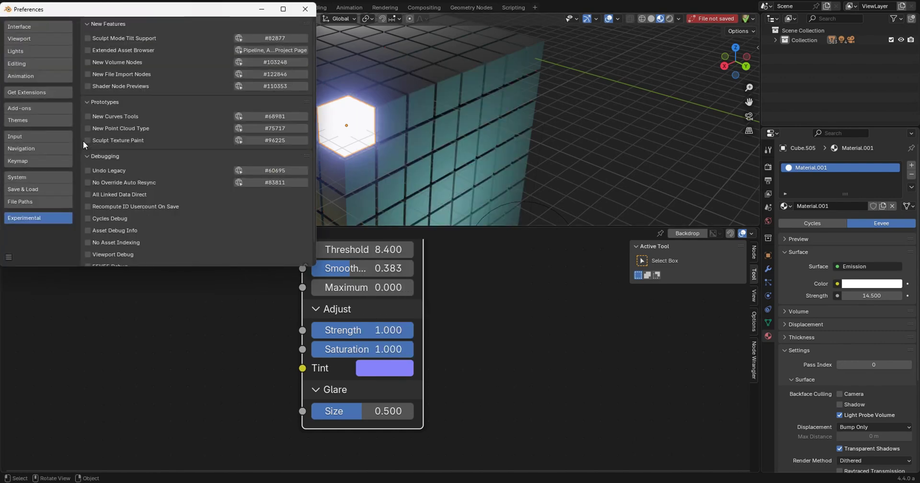
{"action": "left_click", "coordinate": [41, 178]}
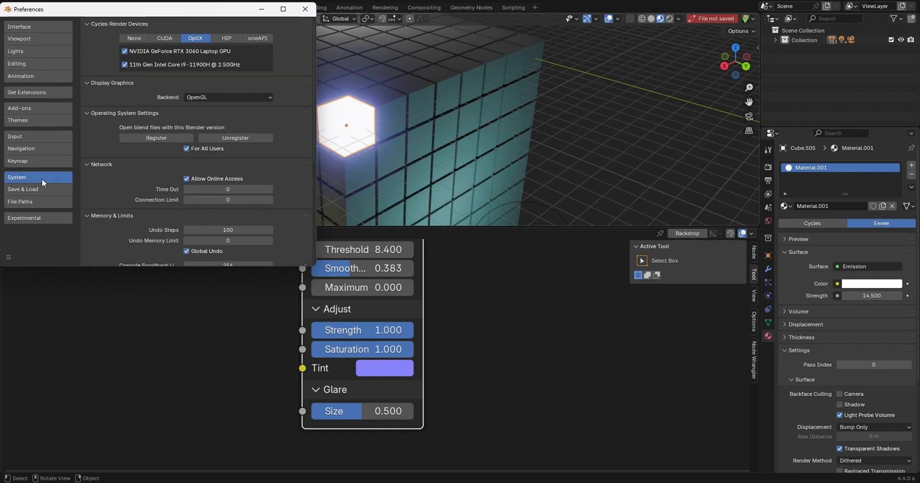
{"action": "left_click", "coordinate": [42, 26]}
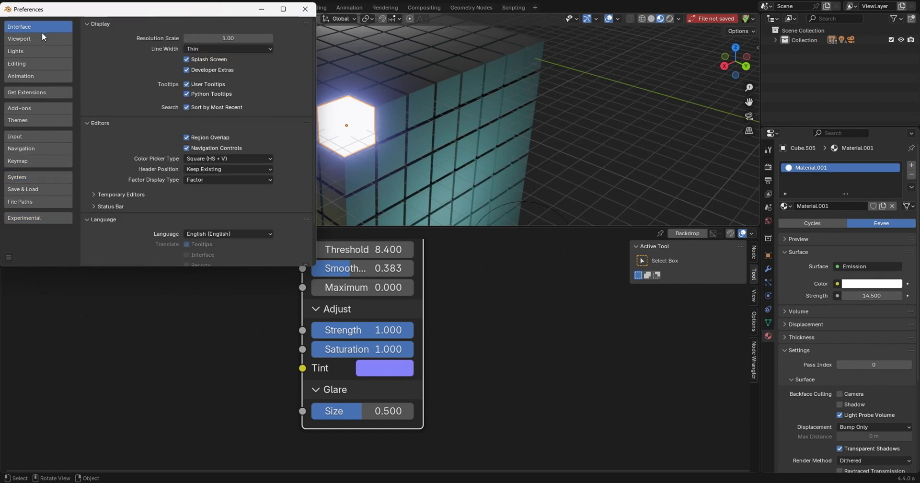
- Switch Color Picker Type to Square (HV + S) and shift the Glare Tint toward teal
{"action": "left_click", "coordinate": [223, 158]}
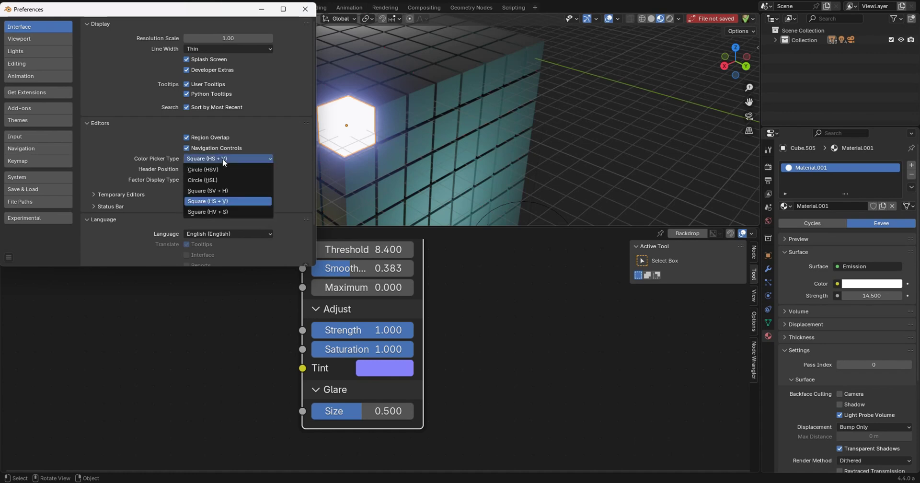
{"action": "left_click", "coordinate": [243, 211]}
{"action": "left_click", "coordinate": [391, 371]}
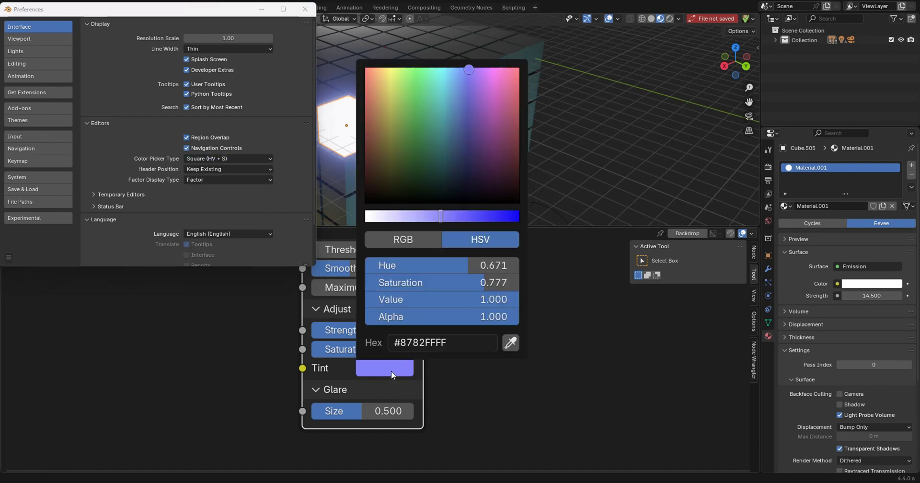
{"action": "left_click", "coordinate": [455, 169]}
{"action": "left_click_drag", "start_coordinate": [440, 216], "coordinate": [487, 216]}
{"action": "left_click_drag", "start_coordinate": [441, 149], "coordinate": [445, 102]}
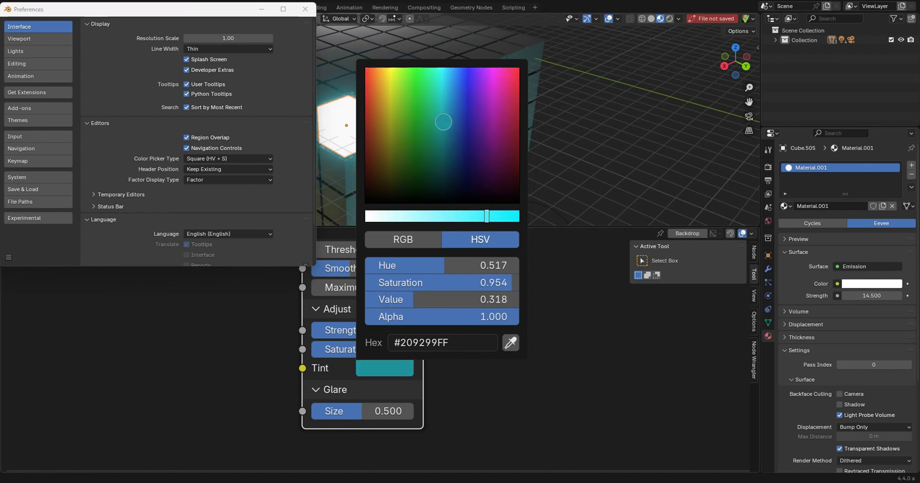
- Use Square (SV + H) to push the Tint toward blue, then restore Square (HS + V)
{"action": "left_click", "coordinate": [249, 159]}
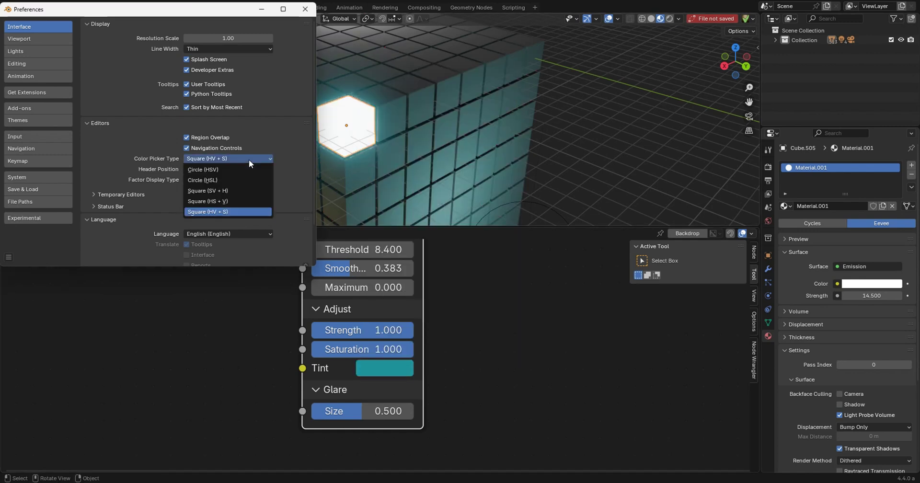
{"action": "left_click", "coordinate": [226, 188]}
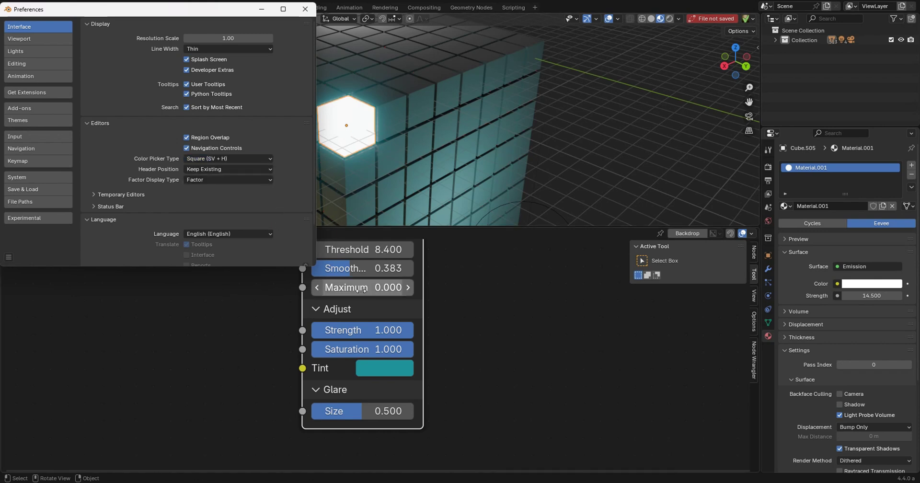
{"action": "left_click", "coordinate": [377, 367]}
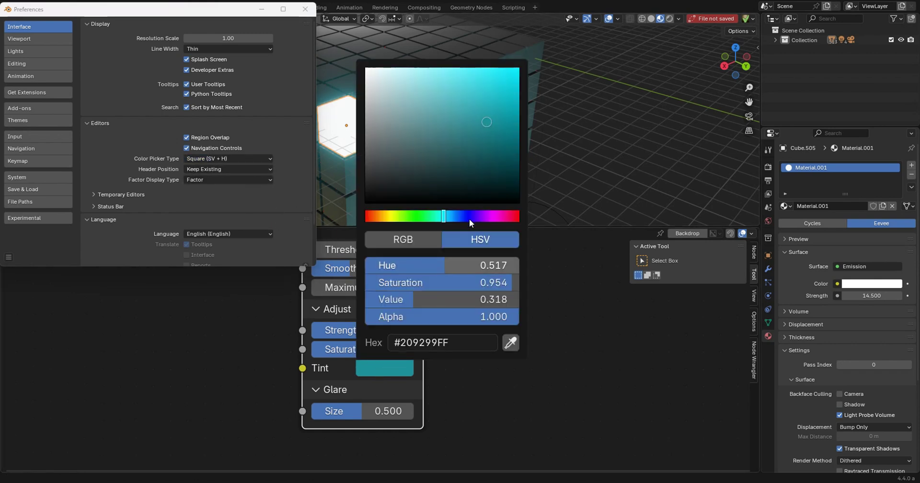
{"action": "left_click_drag", "start_coordinate": [444, 215], "coordinate": [458, 215]}
{"action": "left_click", "coordinate": [238, 157]}
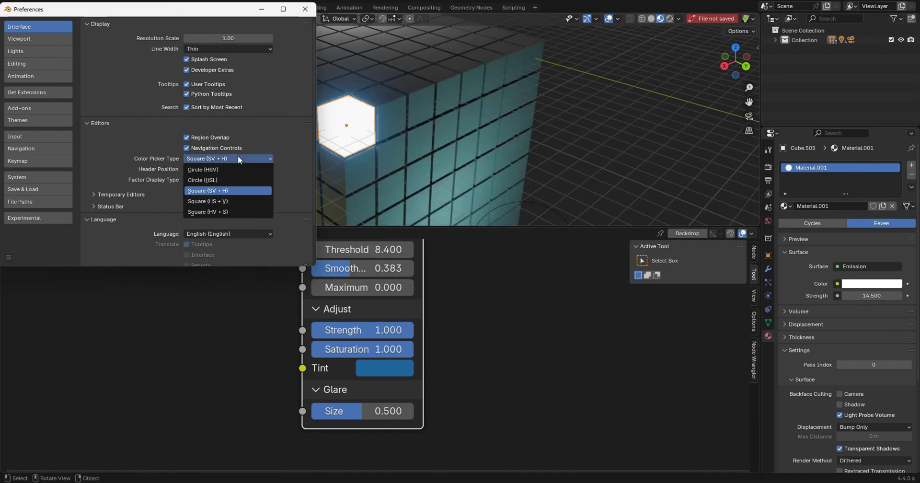
{"action": "left_click", "coordinate": [234, 200]}
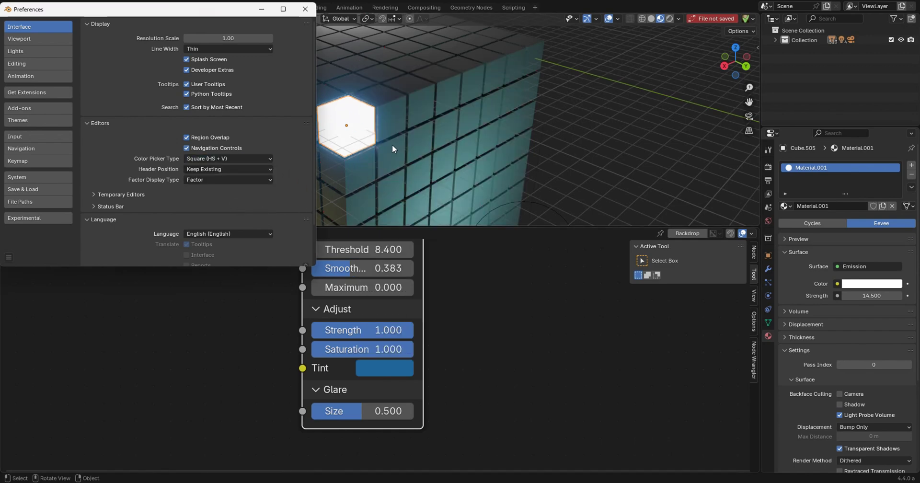
- Close Preferences, move and widen the Glare node so labels fit, then frame all nodes
{"action": "left_click", "coordinate": [305, 9]}
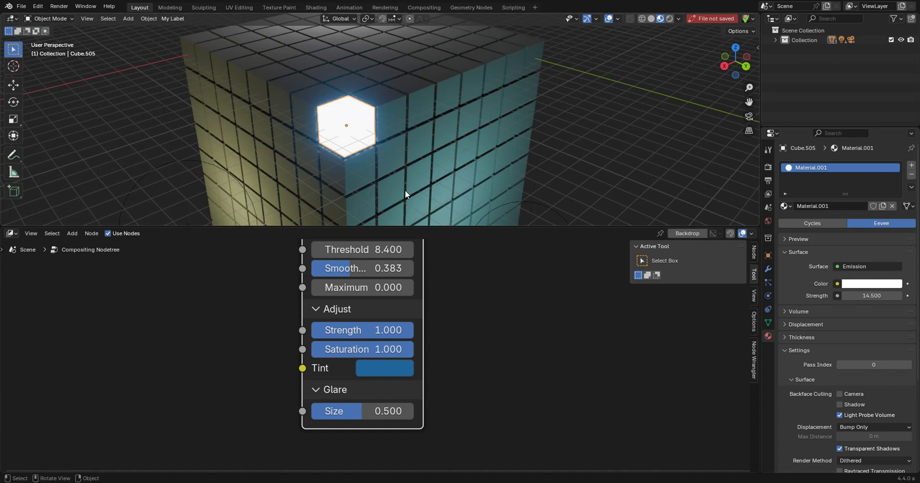
{"action": "scroll", "coordinate": [432, 364], "scroll_direction": "down", "scroll_amount": 4}
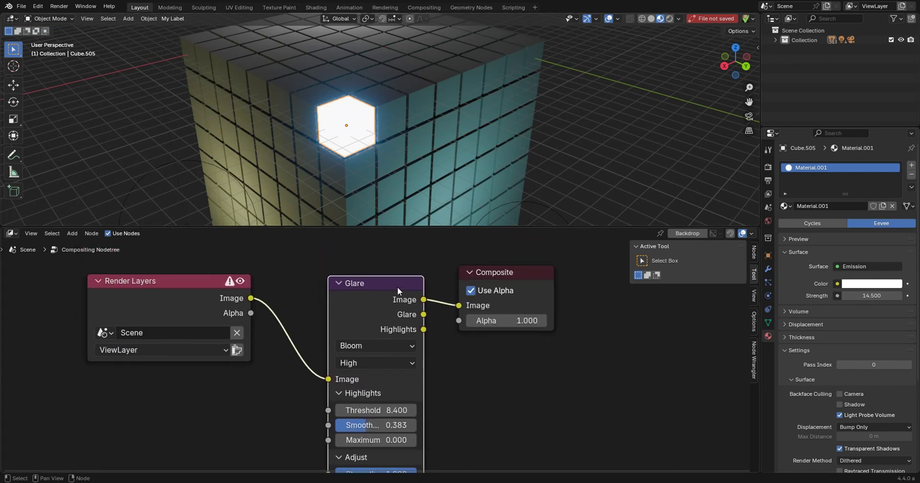
{"action": "left_click_drag", "start_coordinate": [398, 287], "coordinate": [348, 275]}
{"action": "middle_click_drag", "start_coordinate": [377, 351], "coordinate": [367, 317]}
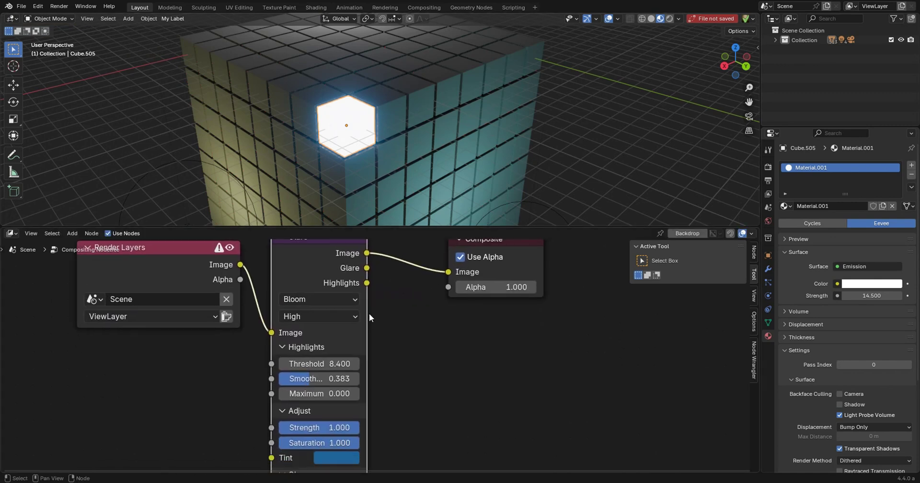
{"action": "left_click_drag", "start_coordinate": [367, 344], "coordinate": [418, 373]}
{"action": "key", "text": "Home"}
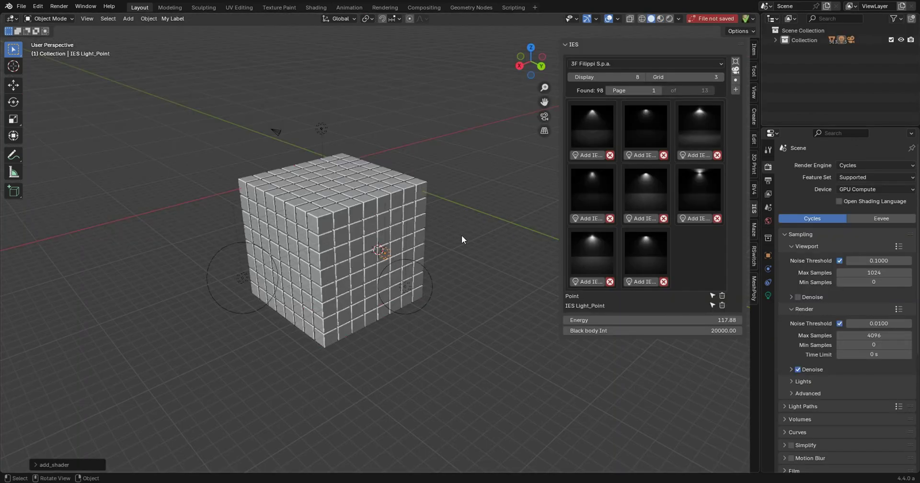
{"action": "middle_click_drag", "start_coordinate": [461, 235], "coordinate": [246, 215]}
- Select the corner cube and move it out to the left of the block
{"action": "right_click", "coordinate": [256, 202]}
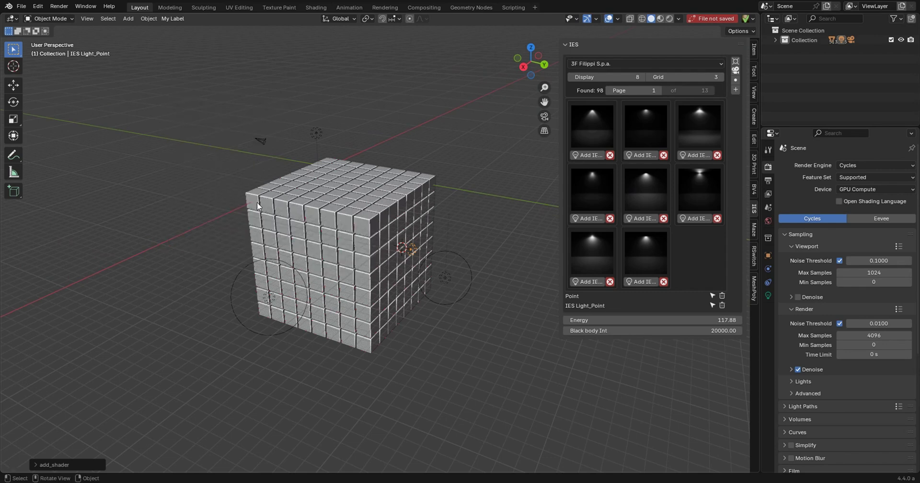
{"action": "left_click", "coordinate": [257, 202]}
{"action": "middle_click_drag", "start_coordinate": [352, 240], "coordinate": [414, 285], "text": "shift"}
{"action": "key", "text": "g"}
{"action": "left_click", "coordinate": [302, 238]}
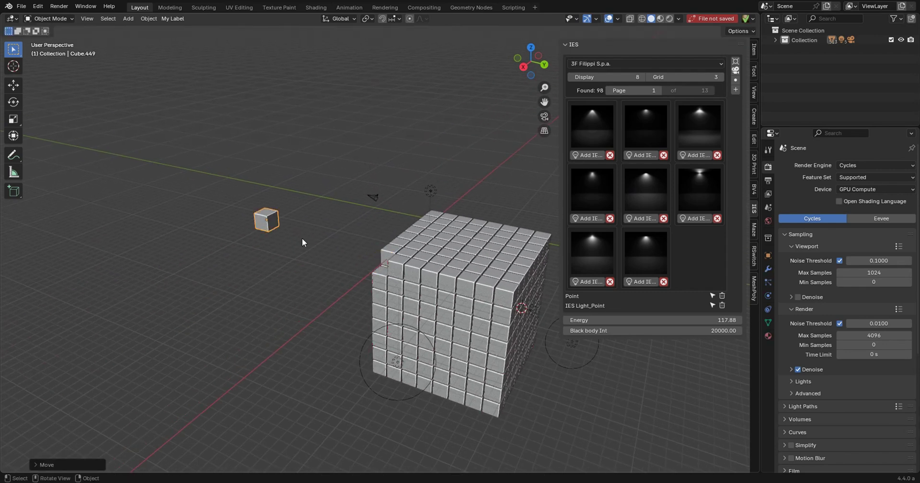
- Isolate and frame the cube, then rotate it about the X axis
{"action": "key", "text": "f"}
{"action": "scroll", "coordinate": [355, 215], "scroll_direction": "down", "scroll_amount": 6}
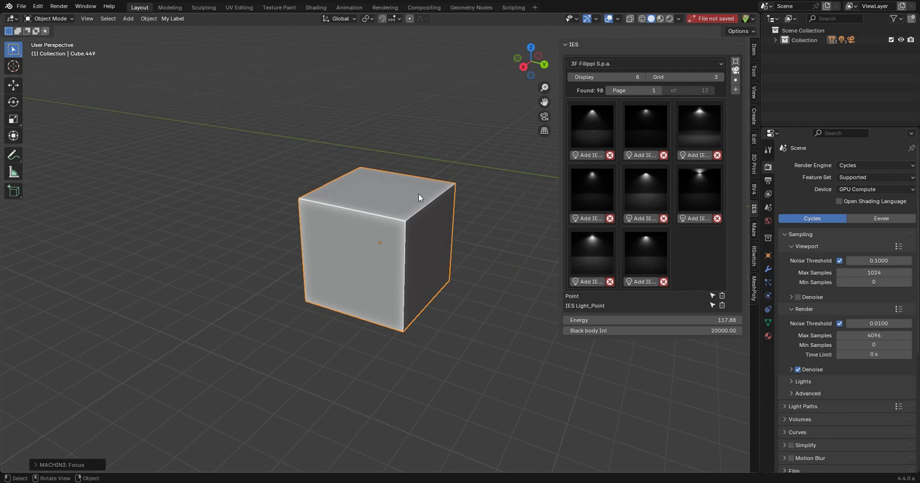
{"action": "key", "text": "r"}
{"action": "key", "text": "x"}
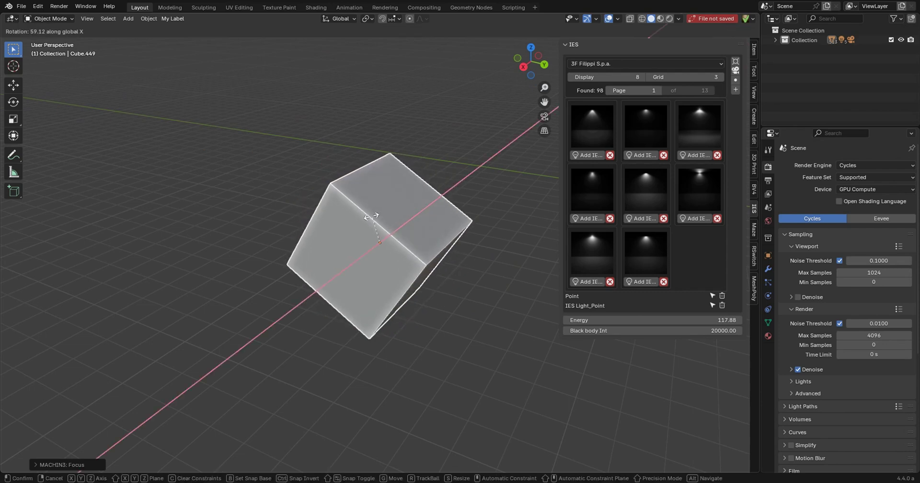
{"action": "left_click", "coordinate": [383, 229]}
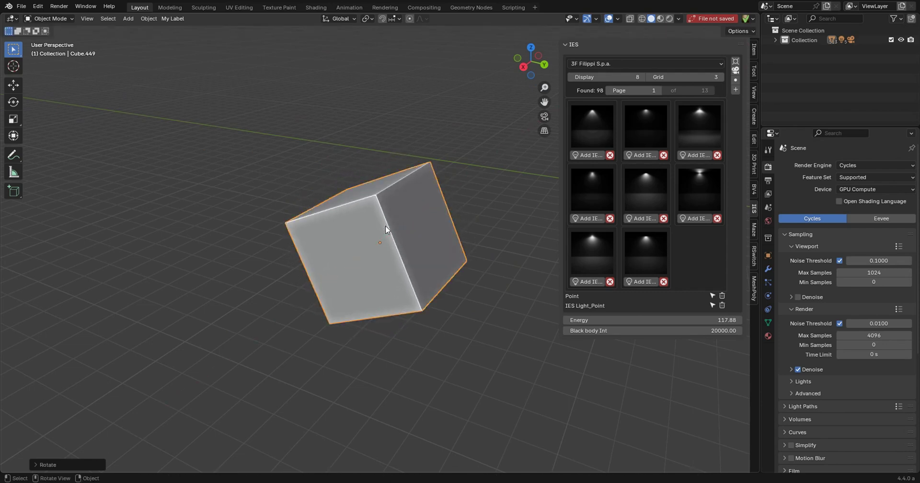
{"action": "middle_click_drag", "start_coordinate": [436, 208], "coordinate": [420, 206]}
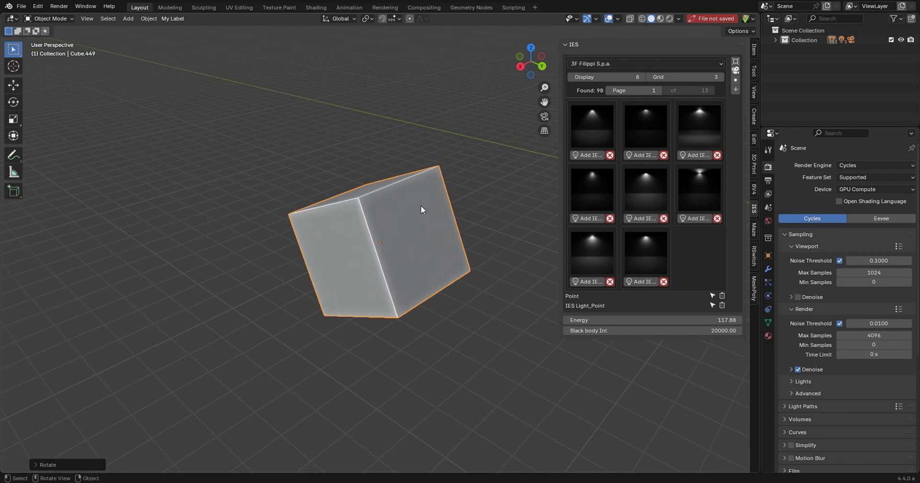
- Show the sidebar View tab, then switch to the Blender 4.3.2 window
{"action": "left_click", "coordinate": [754, 94]}
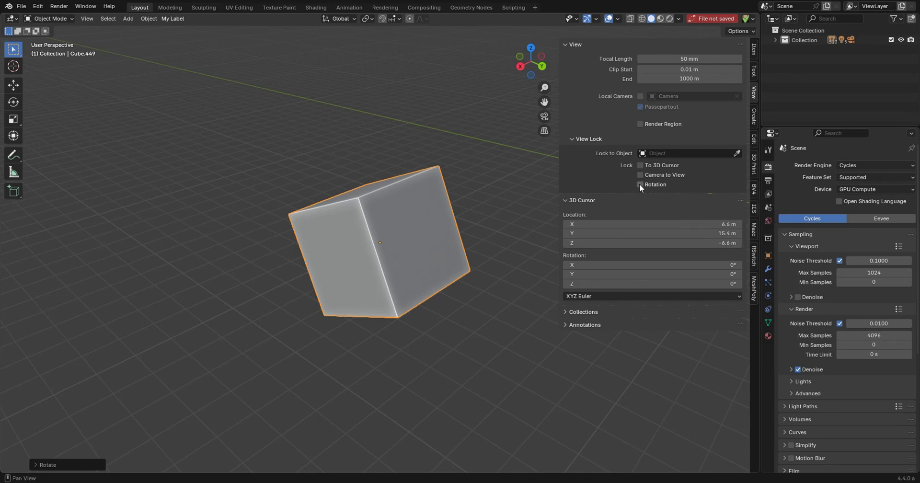
{"action": "key", "text": "alt+Tab"}
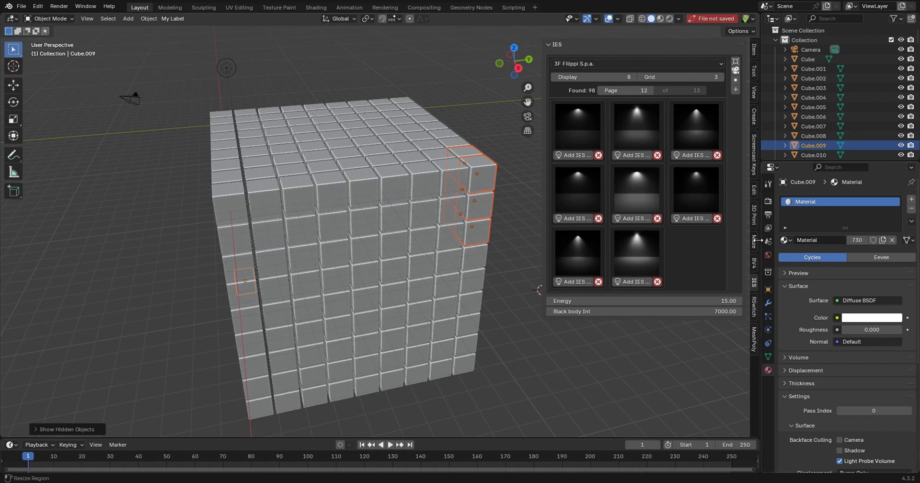
- Enable View Lock Rotation in the sidebar, then zoom and pan around the tilted cube
{"action": "left_click", "coordinate": [754, 89]}
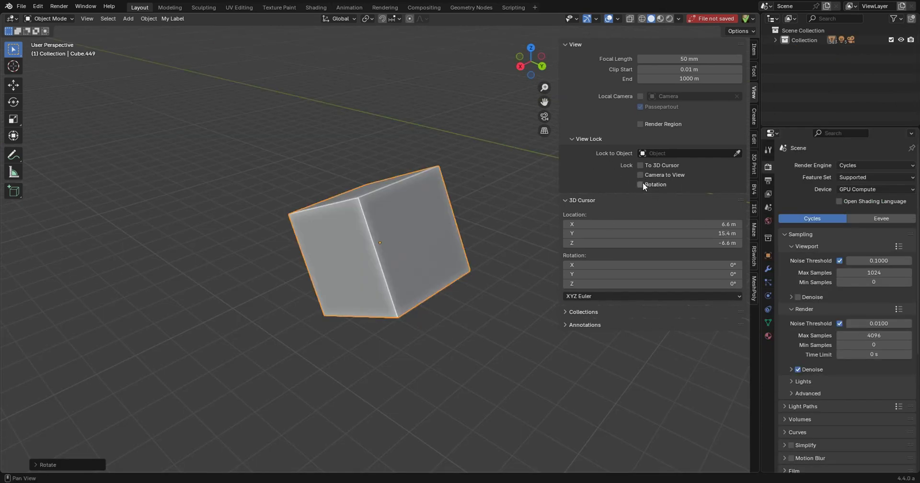
{"action": "scroll", "coordinate": [299, 129], "scroll_direction": "up", "scroll_amount": 1}
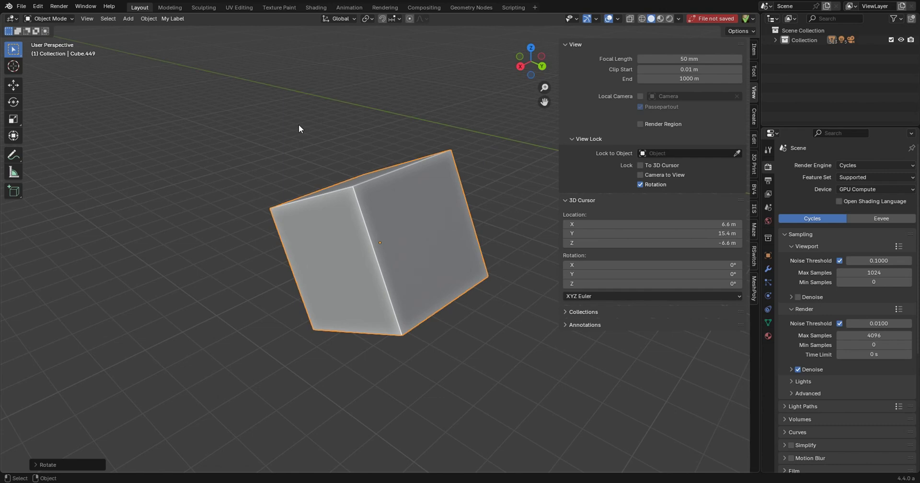
{"action": "scroll", "coordinate": [390, 197], "scroll_direction": "down", "scroll_amount": 6}
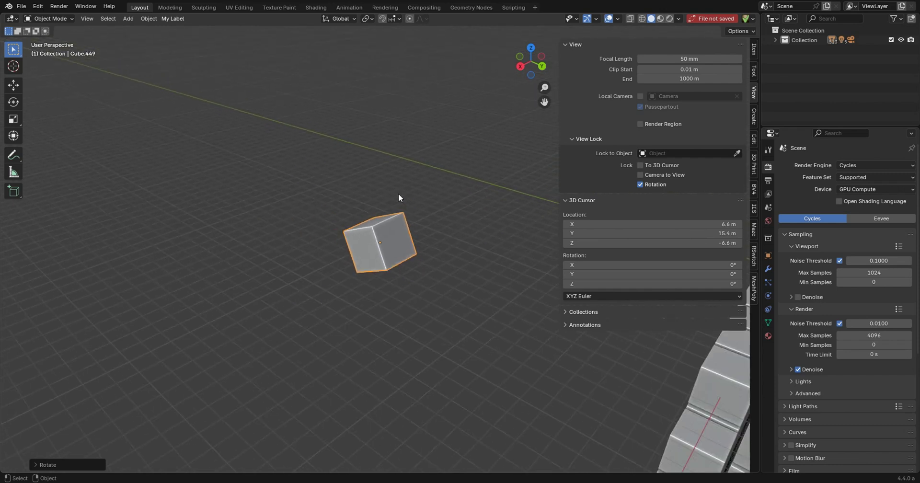
{"action": "scroll", "coordinate": [355, 223], "scroll_direction": "up", "scroll_amount": 2}
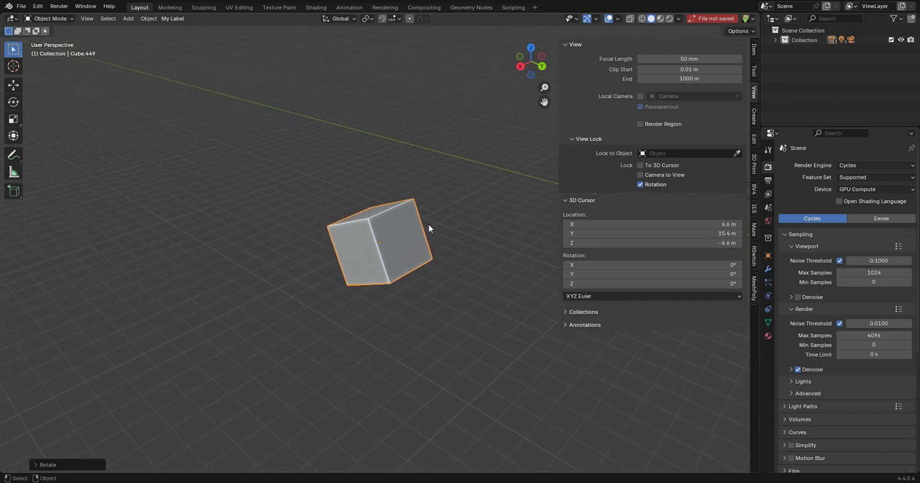
{"action": "scroll", "coordinate": [428, 224], "scroll_direction": "up", "scroll_amount": 5}
{"action": "middle_click_drag", "start_coordinate": [452, 168], "coordinate": [383, 198]}
- Bevel the cube's central vertical edge in Edit Mode with multiple segments
{"action": "key", "text": "Tab"}
{"action": "left_click", "coordinate": [388, 219]}
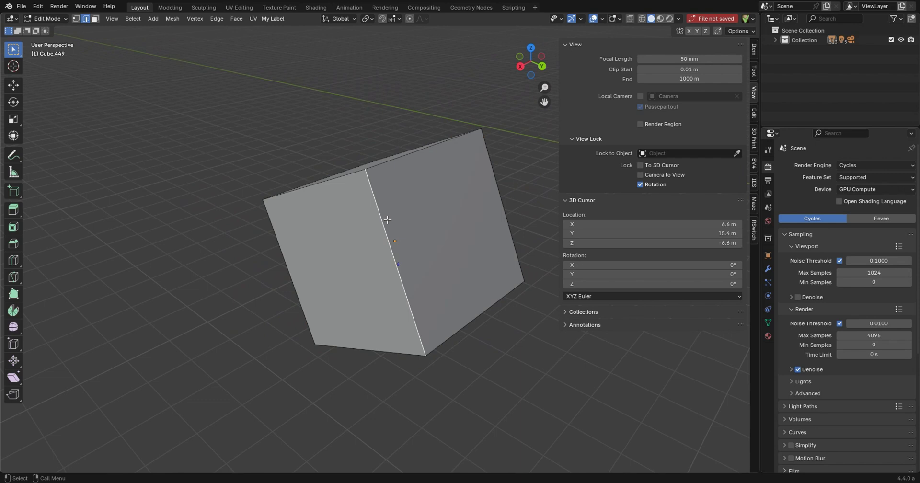
{"action": "key", "text": "ctrl+b"}
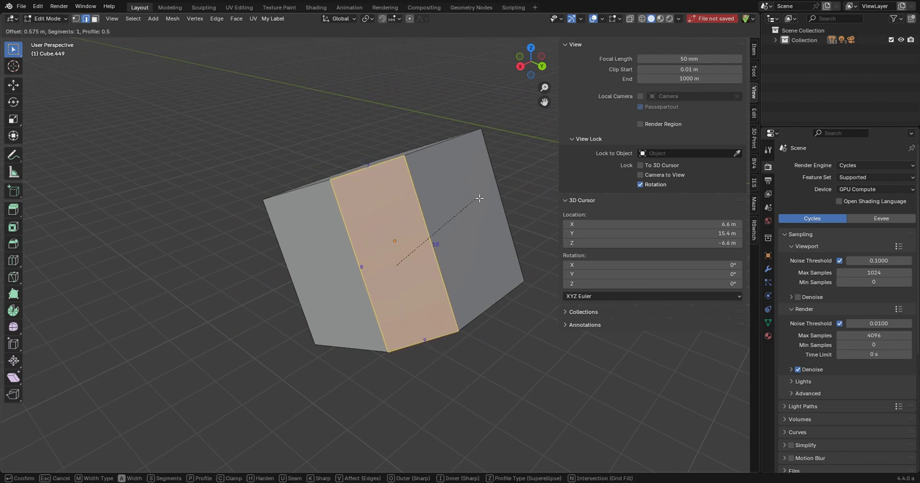
{"action": "scroll", "coordinate": [481, 198], "scroll_direction": "up", "scroll_amount": 2}
{"action": "scroll", "coordinate": [479, 198], "scroll_direction": "up", "scroll_amount": 14}
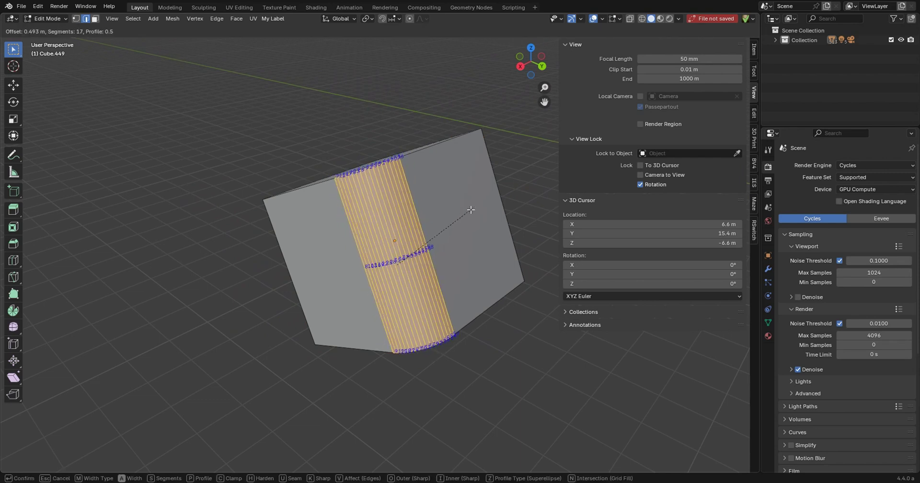
{"action": "left_click", "coordinate": [449, 226]}
- Return to Object Mode and apply Shade Auto Smooth to the cube
{"action": "key", "text": "ctrl+Tab"}
{"action": "left_click", "coordinate": [449, 157]}
{"action": "scroll", "coordinate": [429, 210], "scroll_direction": "up", "scroll_amount": 3}
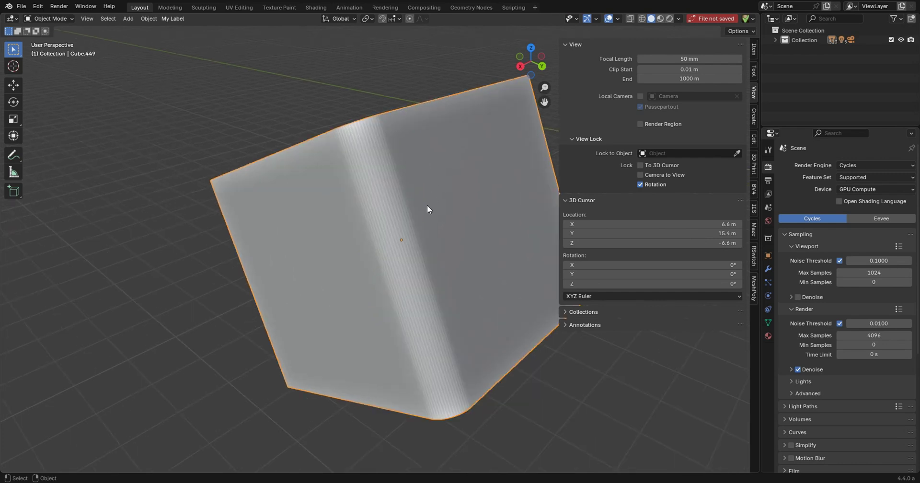
{"action": "key", "text": "q"}
{"action": "right_click", "coordinate": [354, 174]}
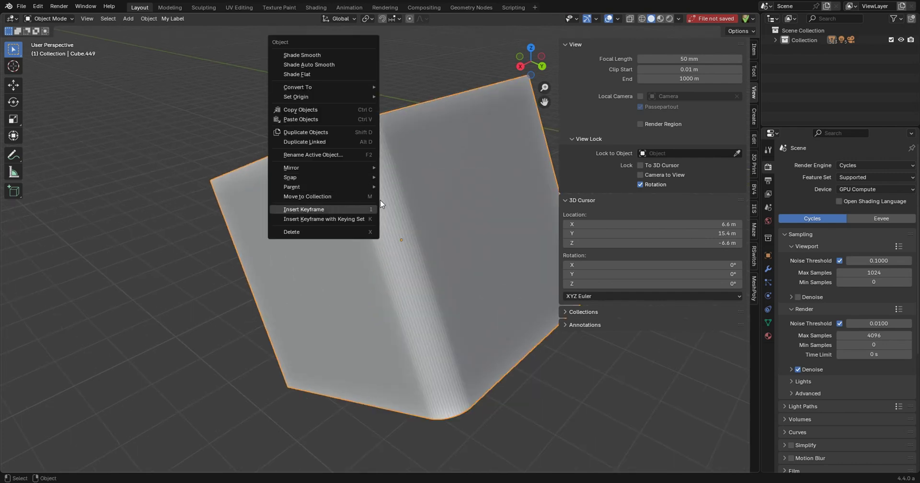
{"action": "left_click", "coordinate": [338, 64]}
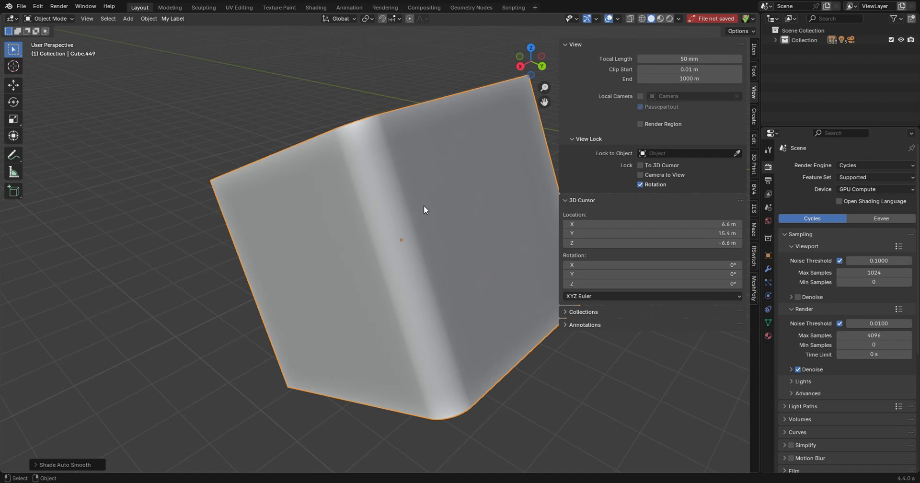
- Unlock view rotation, then orbit and zoom around the rounded cube to reveal the cube grid
{"action": "left_click", "coordinate": [640, 185]}
{"action": "middle_click_drag", "start_coordinate": [455, 194], "coordinate": [559, 203]}
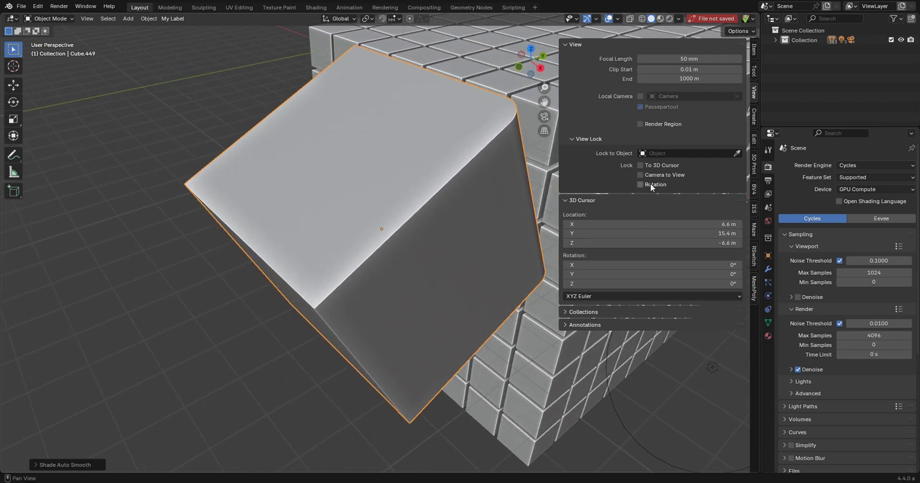
{"action": "scroll", "coordinate": [486, 202], "scroll_direction": "down", "scroll_amount": 2}
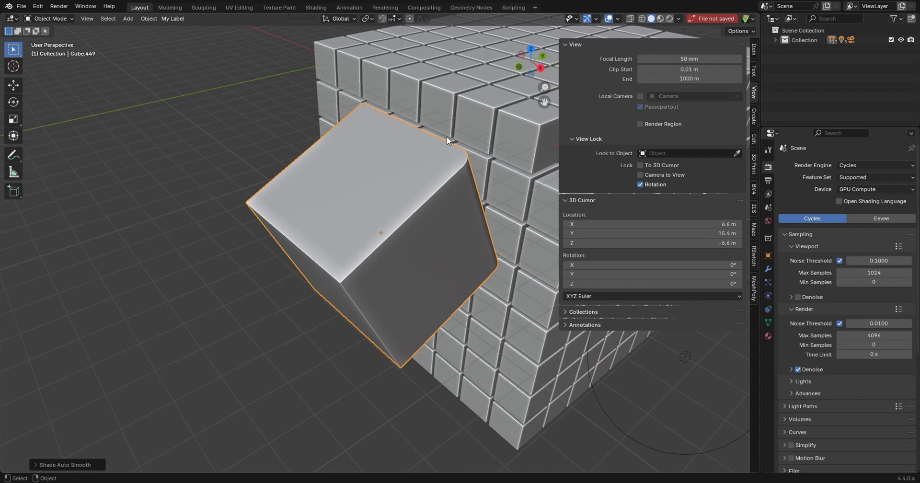
{"action": "scroll", "coordinate": [430, 192], "scroll_direction": "down", "scroll_amount": 2}
{"action": "scroll", "coordinate": [429, 193], "scroll_direction": "up", "scroll_amount": 4}
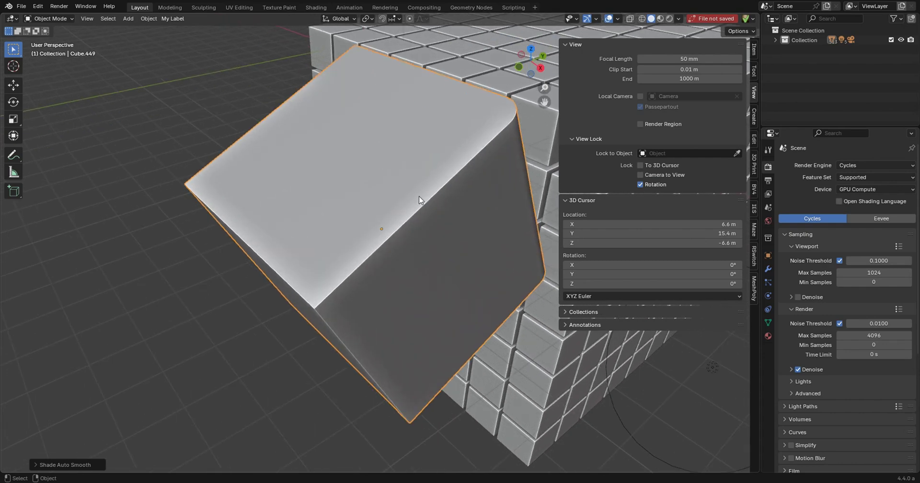
{"action": "middle_click_drag", "start_coordinate": [419, 196], "coordinate": [372, 249], "text": "ctrl"}
{"action": "scroll", "coordinate": [521, 208], "scroll_direction": "up", "scroll_amount": 1}
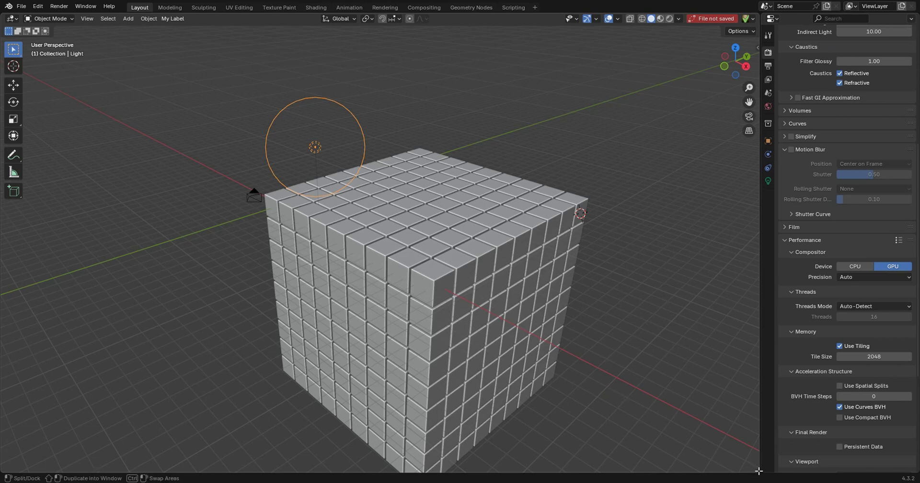
- Split the 3D view into two equal side-by-side halves, then merge them with Join Left
{"action": "left_click_drag", "start_coordinate": [759, 471], "coordinate": [5, 396]}
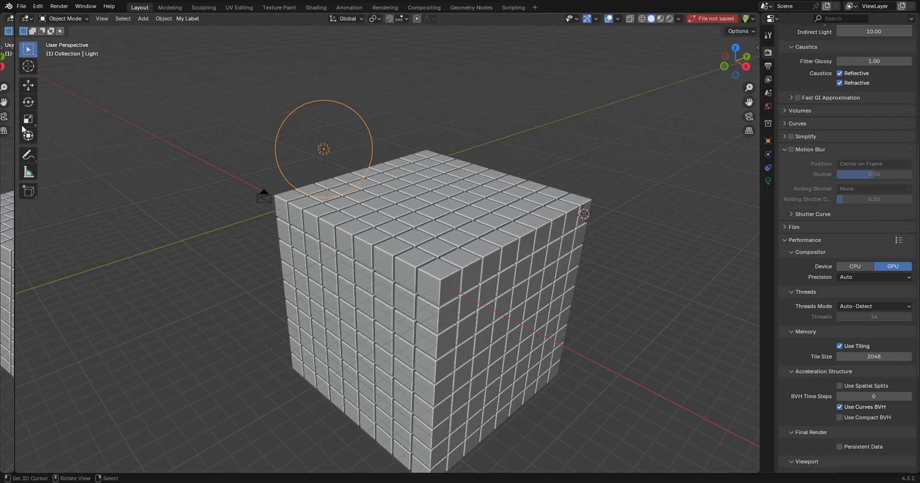
{"action": "left_click_drag", "start_coordinate": [16, 129], "coordinate": [360, 149]}
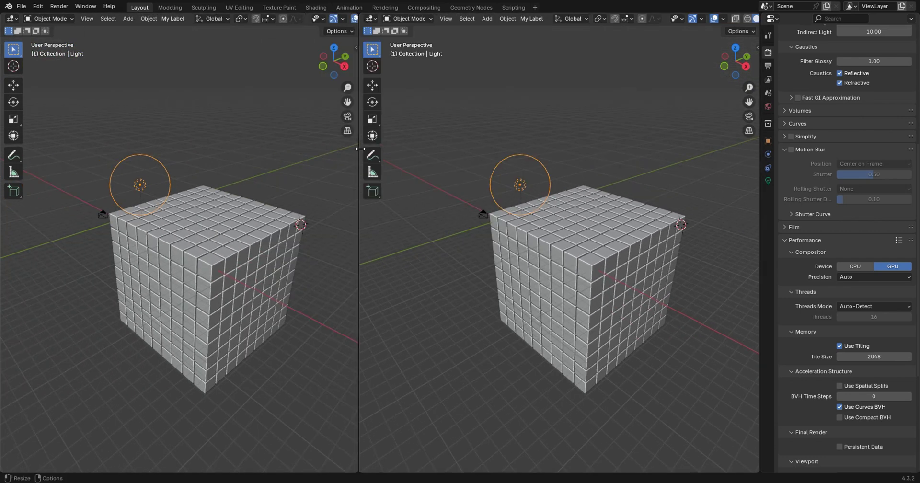
{"action": "right_click", "coordinate": [360, 148]}
{"action": "left_click", "coordinate": [351, 179]}
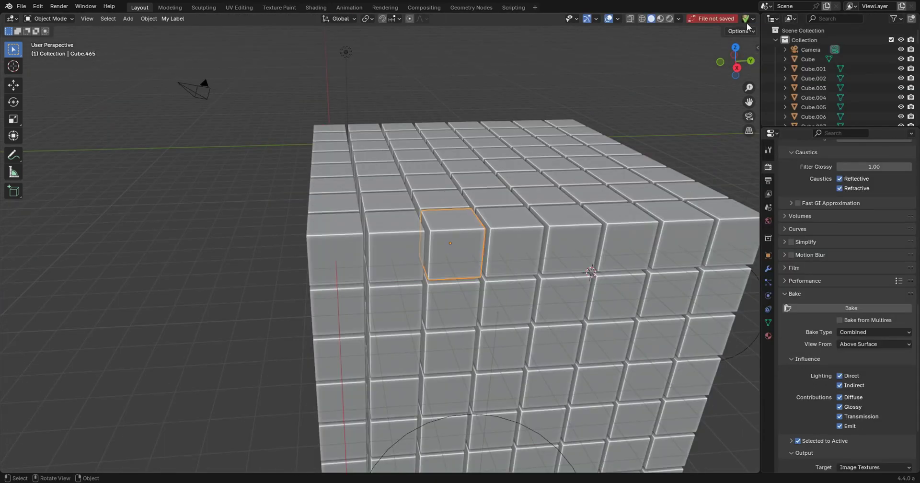
- Split a new area off the bottom of the 3D view and make it a Timeline
{"action": "left_click_drag", "start_coordinate": [758, 14], "coordinate": [758, 459]}
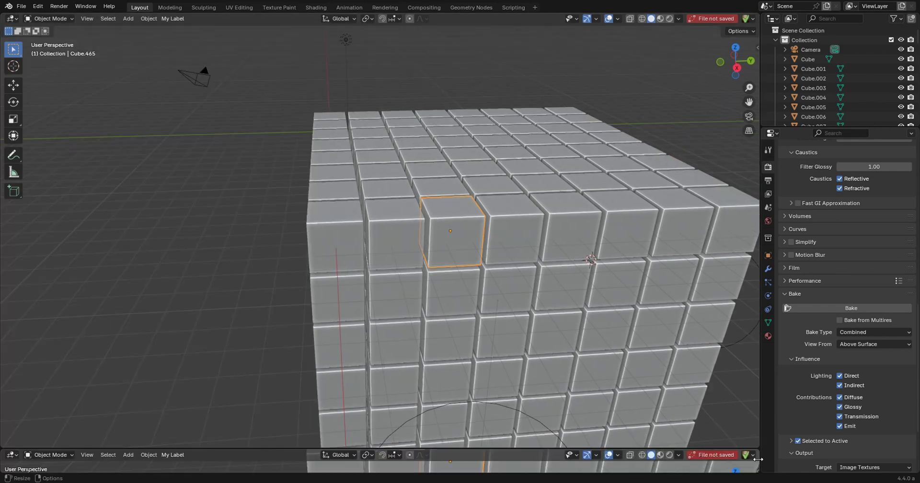
{"action": "left_click", "coordinate": [13, 455]}
{"action": "left_click", "coordinate": [155, 363]}
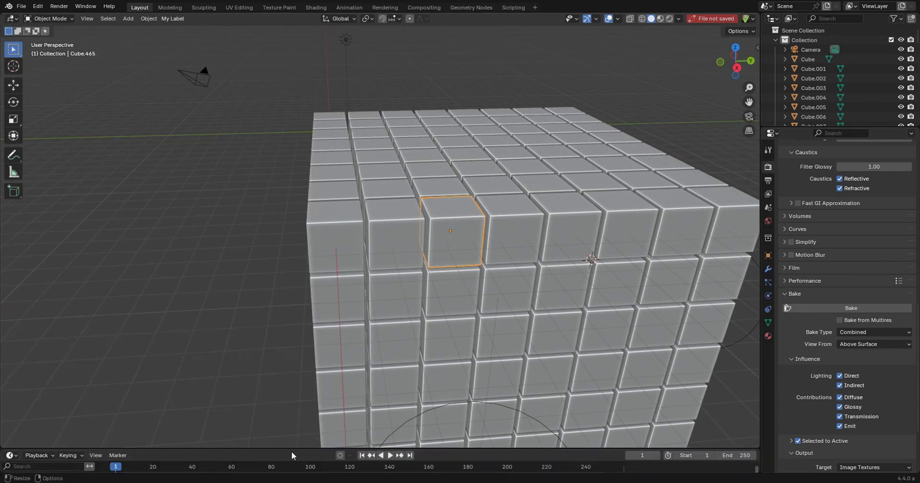
- Play the animation, stop it back at frame 1, and resize the timeline's height
{"action": "key", "text": "space"}
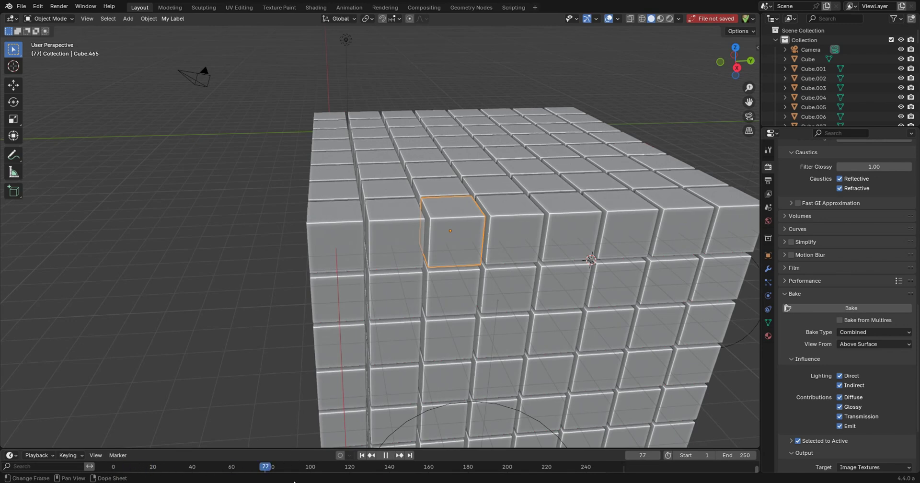
{"action": "key", "text": "Escape"}
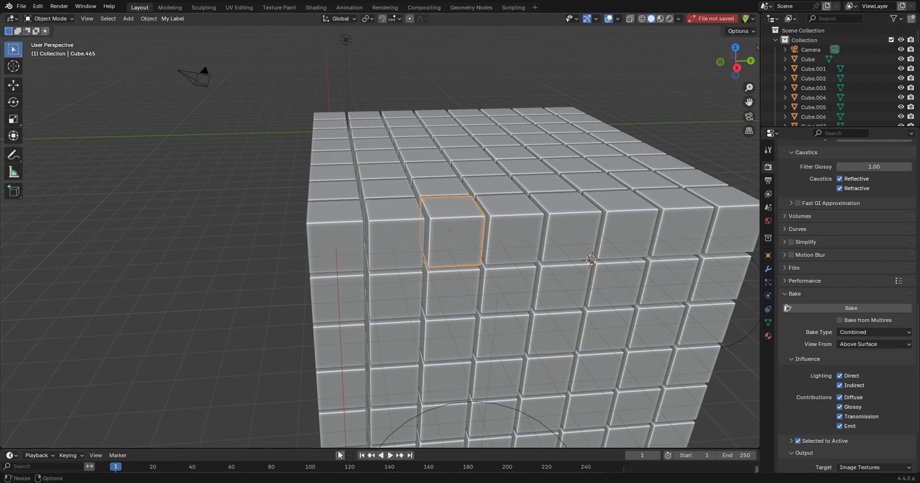
{"action": "left_click_drag", "start_coordinate": [337, 446], "coordinate": [382, 450]}
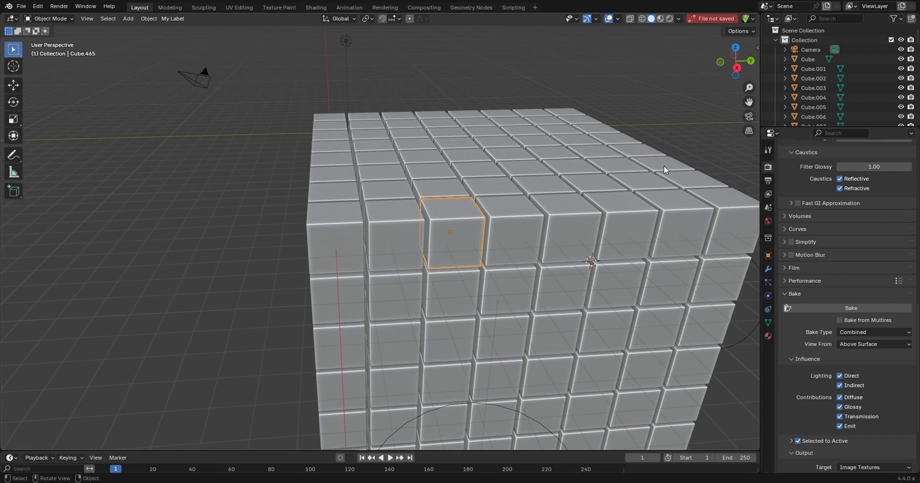
{"action": "middle_click_drag", "start_coordinate": [684, 132], "coordinate": [704, 143]}
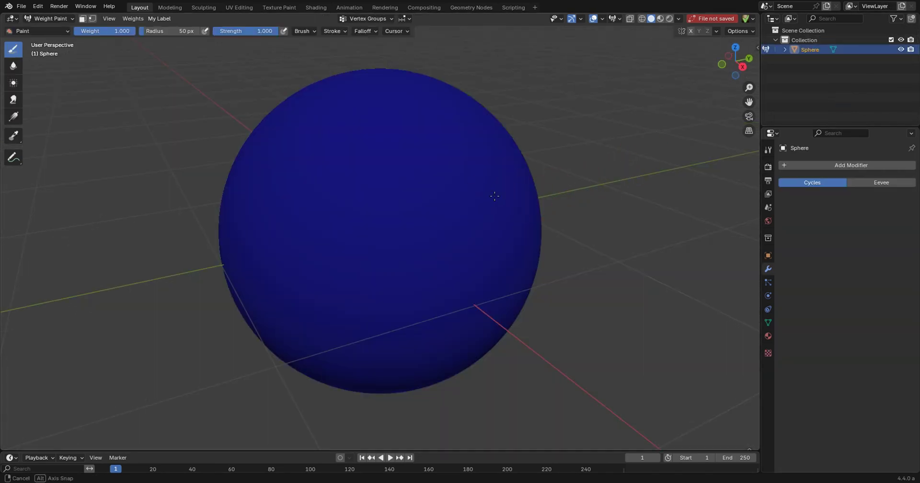
{"action": "middle_click_drag", "start_coordinate": [589, 184], "coordinate": [456, 219]}
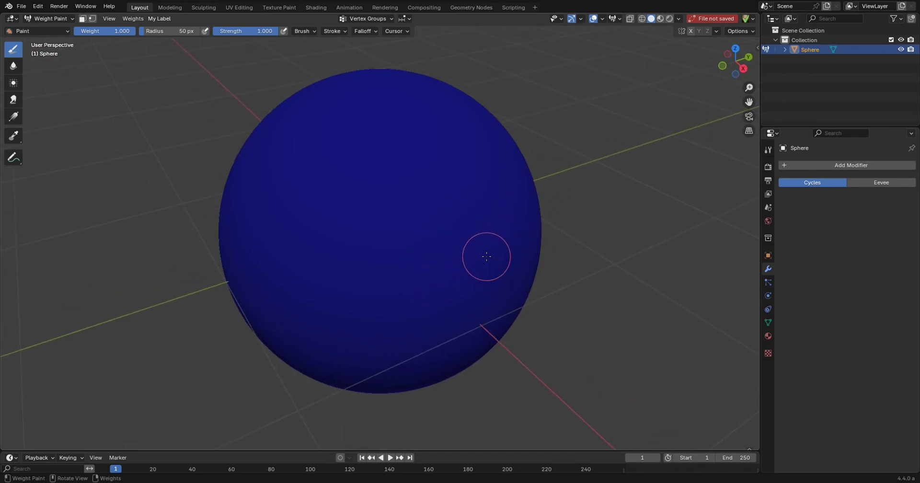
- Paint a large full-weight patch on the sphere's left side with several strokes
{"action": "middle_click_drag", "start_coordinate": [460, 265], "coordinate": [445, 267]}
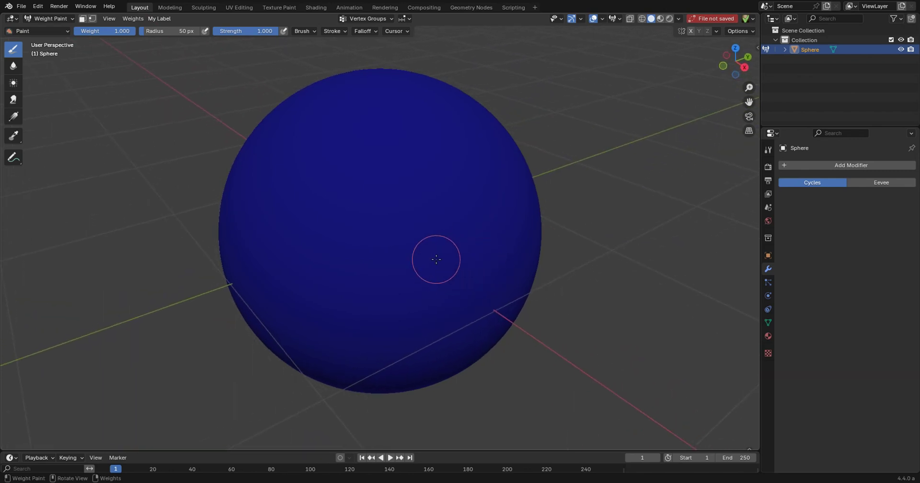
{"action": "left_click_drag", "start_coordinate": [270, 211], "coordinate": [296, 214]}
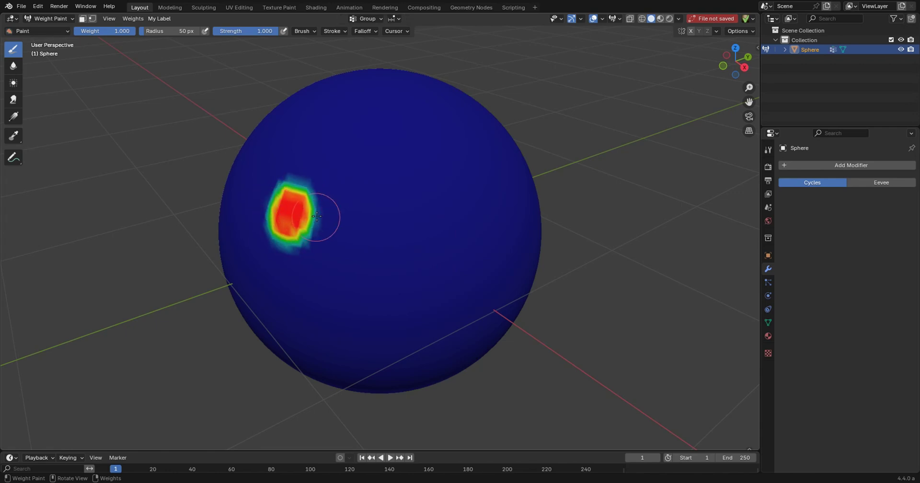
{"action": "mouse_move", "coordinate": [317, 191]}
{"action": "left_mouse_down"}
{"action": "mouse_move", "coordinate": [290, 177]}
{"action": "mouse_move", "coordinate": [251, 191]}
{"action": "mouse_move", "coordinate": [264, 240]}
{"action": "mouse_move", "coordinate": [328, 213]}
{"action": "mouse_move", "coordinate": [288, 182]}
{"action": "mouse_move", "coordinate": [259, 214]}
{"action": "mouse_move", "coordinate": [306, 190]}
{"action": "mouse_move", "coordinate": [269, 201]}
{"action": "mouse_move", "coordinate": [322, 181]}
{"action": "mouse_move", "coordinate": [266, 214]}
{"action": "mouse_move", "coordinate": [281, 194]}
{"action": "left_mouse_up"}
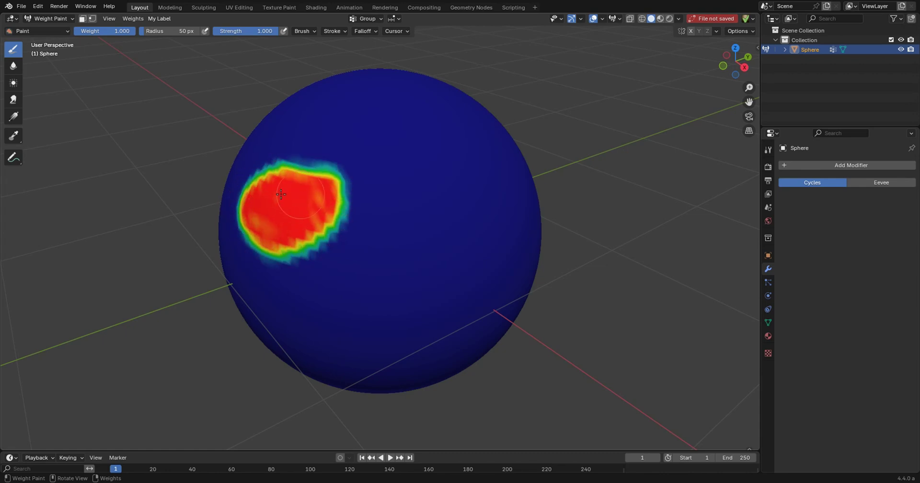
{"action": "mouse_move", "coordinate": [324, 223]}
{"action": "left_mouse_down"}
{"action": "mouse_move", "coordinate": [345, 216]}
{"action": "mouse_move", "coordinate": [288, 254]}
{"action": "mouse_move", "coordinate": [331, 240]}
{"action": "mouse_move", "coordinate": [299, 243]}
{"action": "left_mouse_up"}
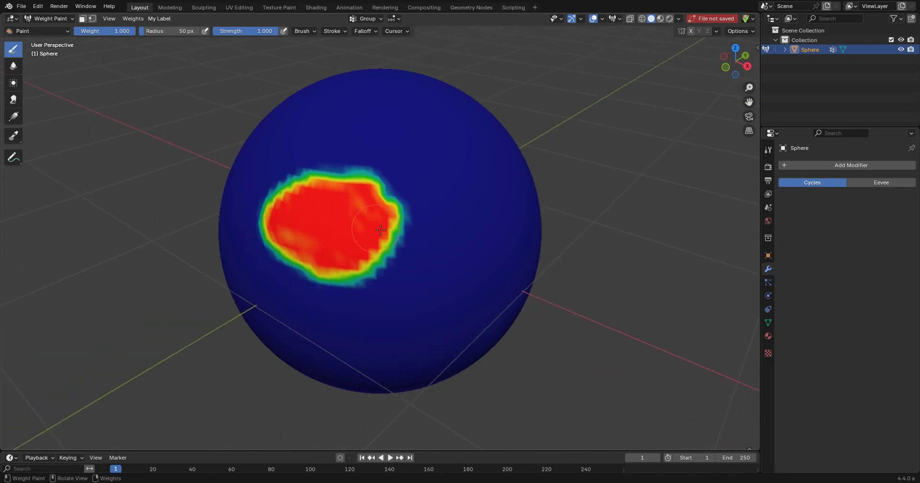
{"action": "scroll", "coordinate": [335, 230], "scroll_direction": "up", "scroll_amount": 3}
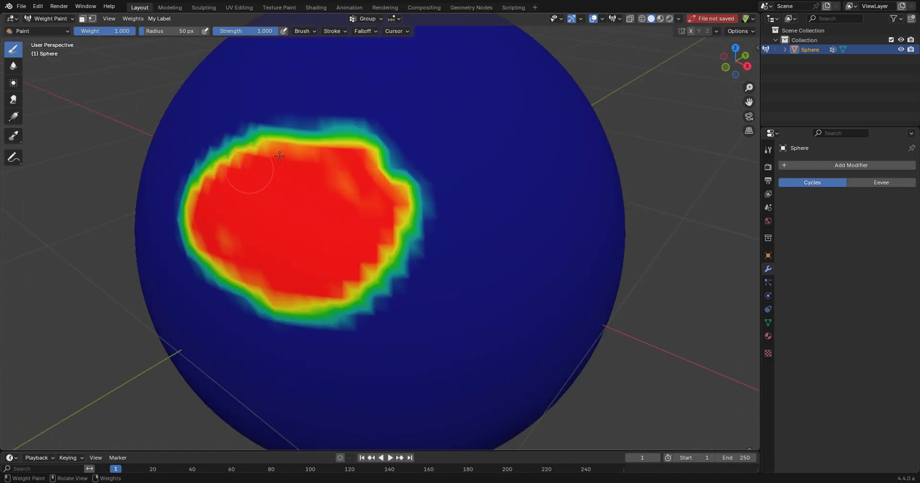
{"action": "mouse_move", "coordinate": [343, 170]}
{"action": "left_mouse_down"}
{"action": "mouse_move", "coordinate": [192, 187]}
{"action": "mouse_move", "coordinate": [284, 131]}
{"action": "mouse_move", "coordinate": [230, 139]}
{"action": "mouse_move", "coordinate": [182, 211]}
{"action": "mouse_move", "coordinate": [249, 268]}
{"action": "mouse_move", "coordinate": [386, 211]}
{"action": "left_mouse_up"}
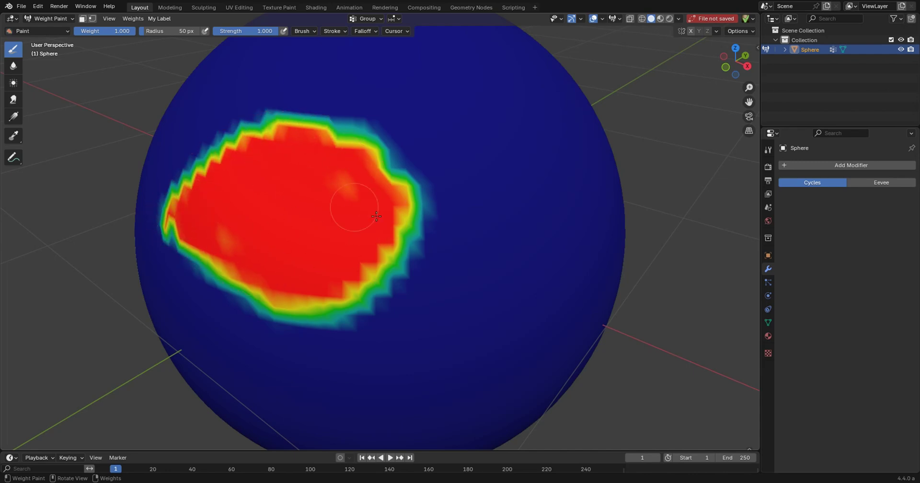
- Add a small weight spot and a curved stroke beneath both spots
{"action": "mouse_move", "coordinate": [559, 149]}
{"action": "left_mouse_down"}
{"action": "mouse_move", "coordinate": [575, 170]}
{"action": "mouse_move", "coordinate": [555, 142]}
{"action": "mouse_move", "coordinate": [565, 137]}
{"action": "mouse_move", "coordinate": [556, 158]}
{"action": "mouse_move", "coordinate": [556, 147]}
{"action": "mouse_move", "coordinate": [561, 155]}
{"action": "mouse_move", "coordinate": [554, 147]}
{"action": "left_mouse_up"}
{"action": "middle_click_drag", "start_coordinate": [586, 160], "coordinate": [477, 168]}
{"action": "scroll", "coordinate": [477, 168], "scroll_direction": "down", "scroll_amount": 6}
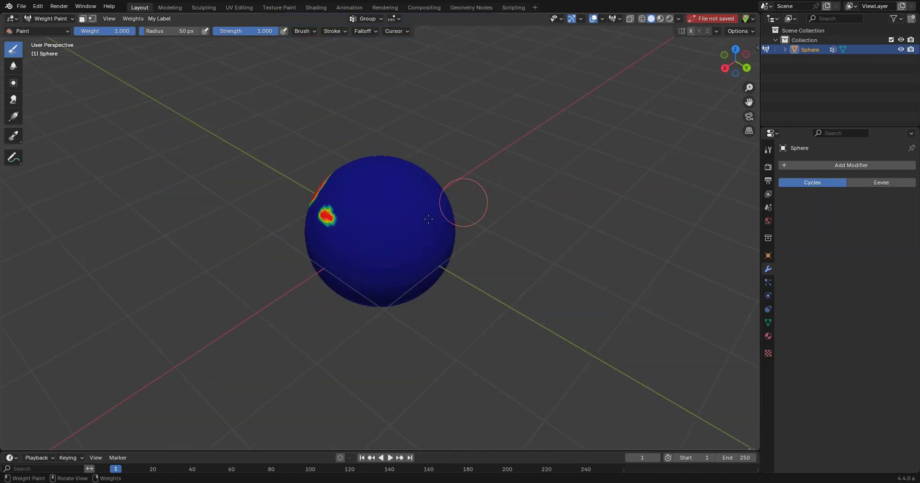
{"action": "middle_click_drag", "start_coordinate": [462, 201], "coordinate": [508, 218]}
{"action": "scroll", "coordinate": [511, 220], "scroll_direction": "up", "scroll_amount": 3}
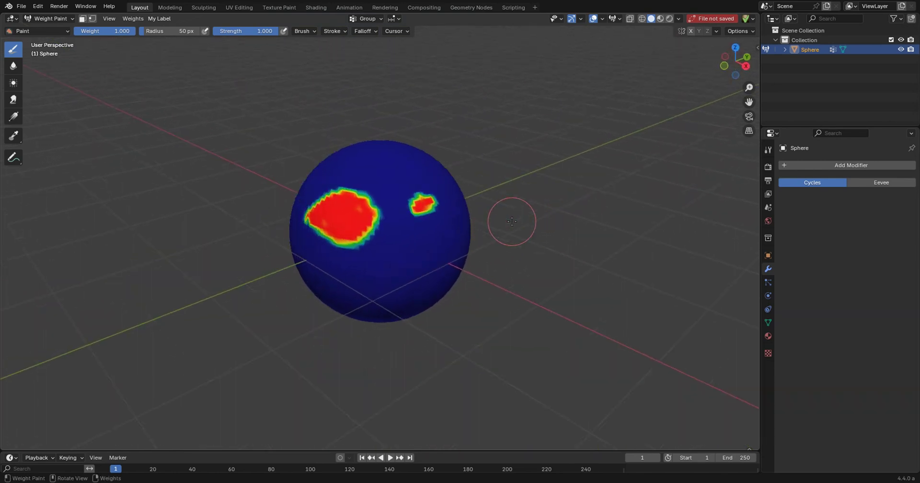
{"action": "mouse_move", "coordinate": [415, 287]}
{"action": "left_mouse_down"}
{"action": "mouse_move", "coordinate": [340, 300]}
{"action": "mouse_move", "coordinate": [297, 279]}
{"action": "mouse_move", "coordinate": [419, 289]}
{"action": "mouse_move", "coordinate": [463, 271]}
{"action": "mouse_move", "coordinate": [486, 236]}
{"action": "mouse_move", "coordinate": [509, 223]}
{"action": "left_mouse_up"}
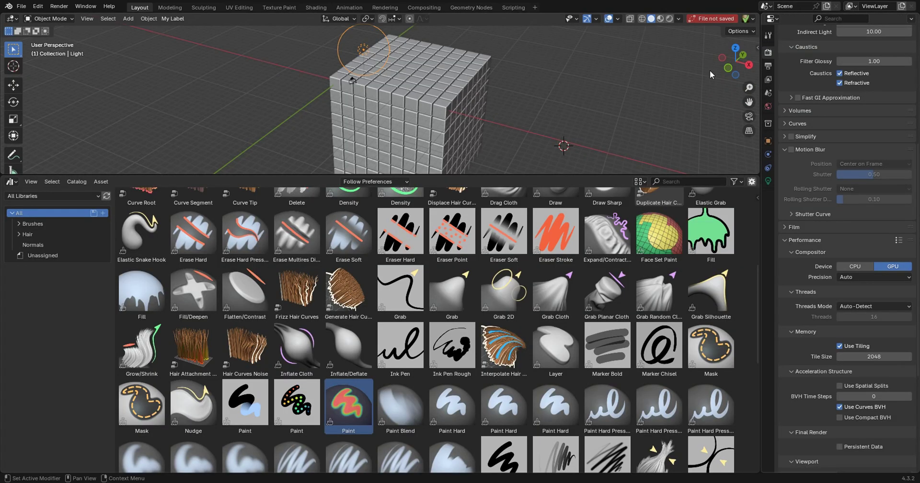
{"action": "left_click_drag", "start_coordinate": [543, 175], "coordinate": [559, 208]}
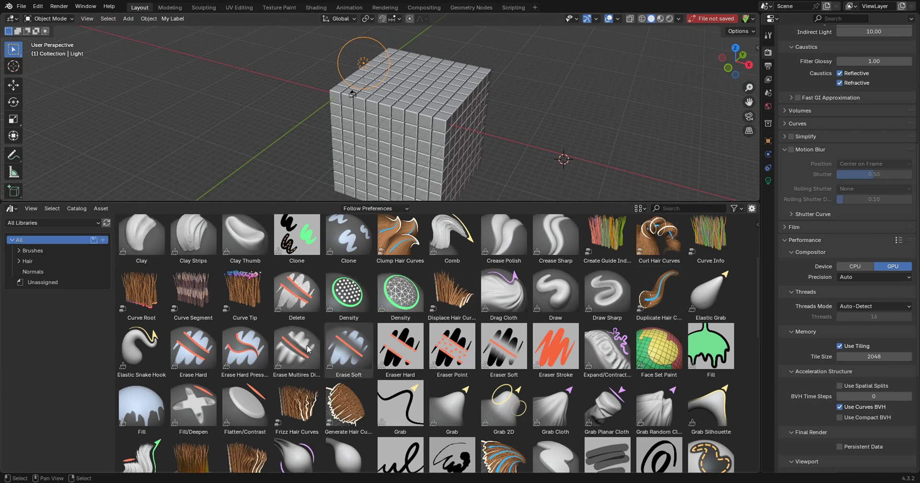
- Enlarge the brush asset area and browse it, picking the Pinch and Blend Hair Curves brushes
{"action": "left_click_drag", "start_coordinate": [337, 205], "coordinate": [337, 182]}
{"action": "scroll", "coordinate": [379, 263], "scroll_direction": "up", "scroll_amount": 4}
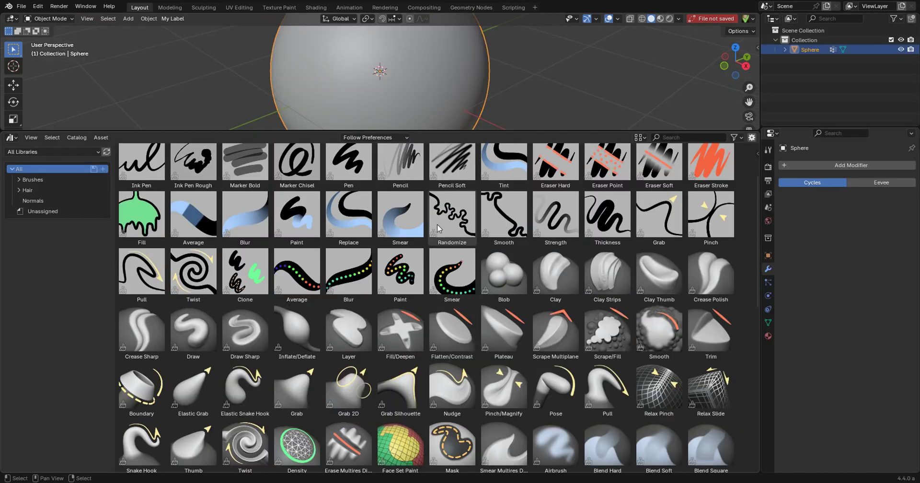
{"action": "scroll", "coordinate": [437, 229], "scroll_direction": "up", "scroll_amount": 3}
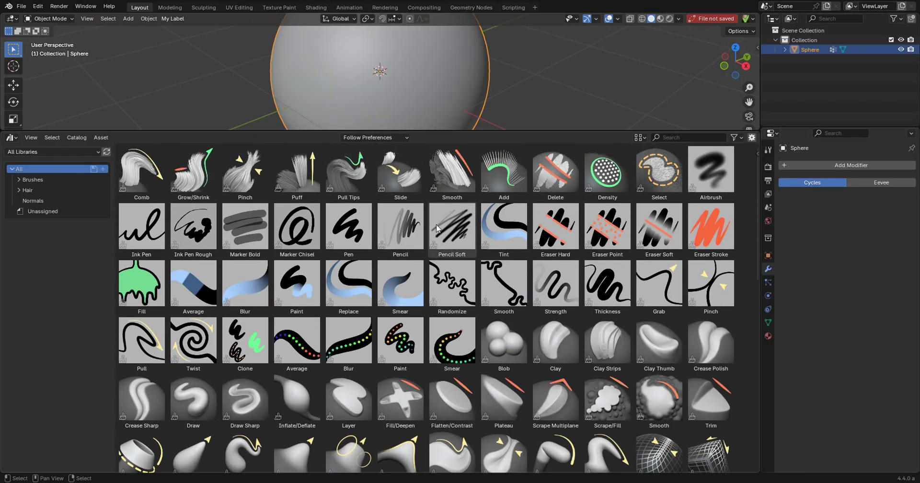
{"action": "left_click", "coordinate": [238, 183]}
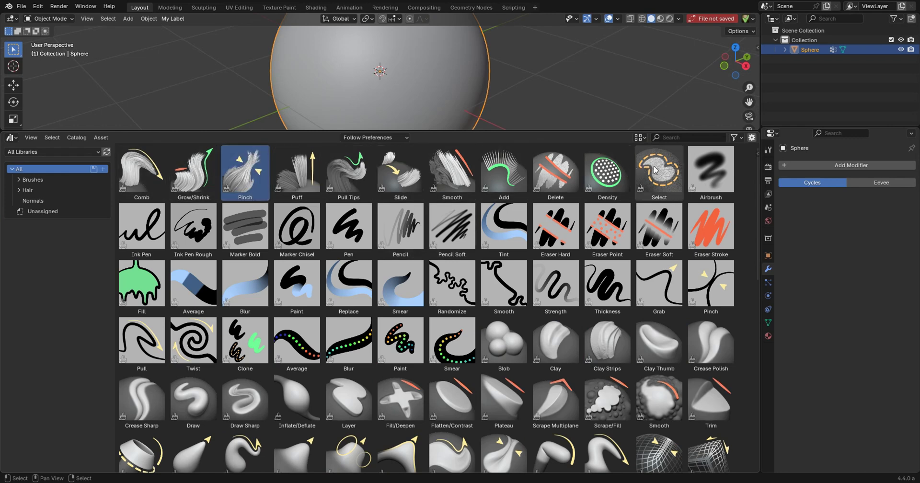
{"action": "scroll", "coordinate": [524, 332], "scroll_direction": "down", "scroll_amount": 10}
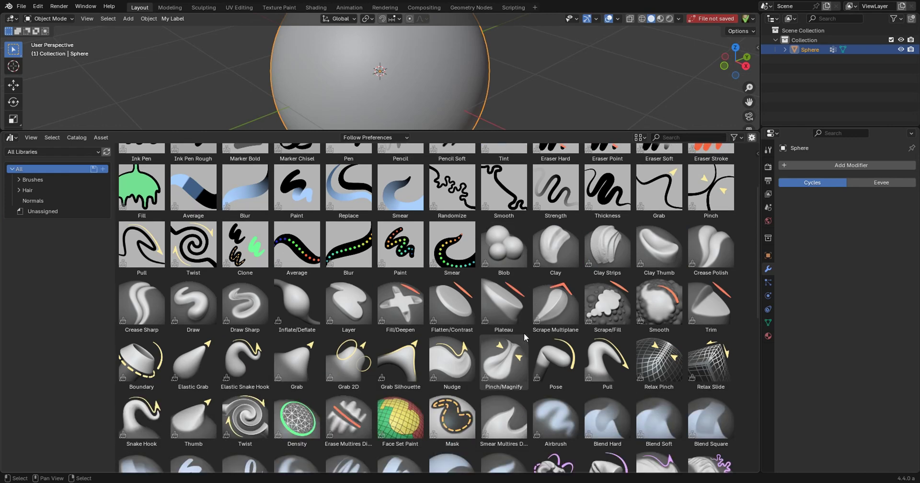
{"action": "scroll", "coordinate": [508, 333], "scroll_direction": "down", "scroll_amount": 10}
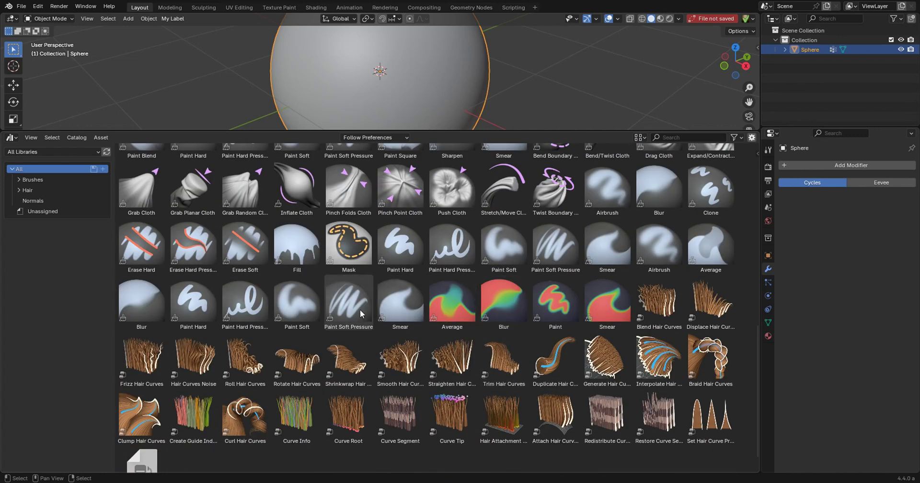
{"action": "left_click", "coordinate": [660, 301]}
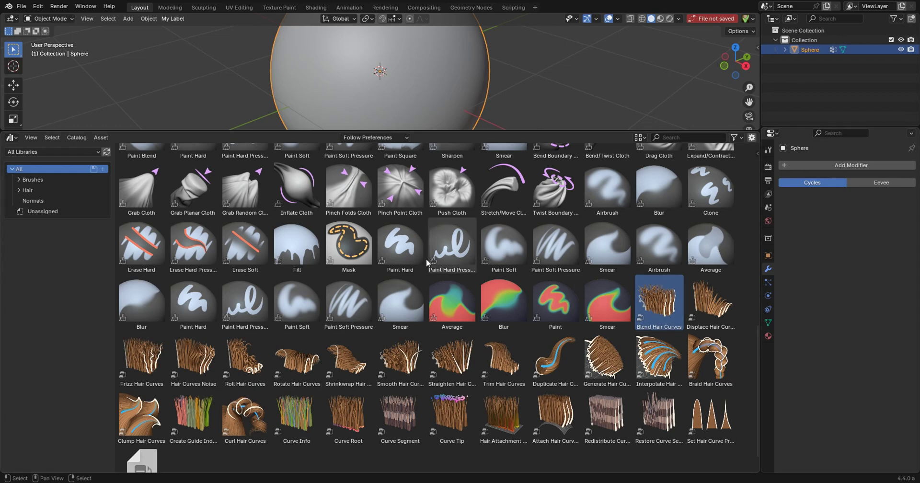
- Select Eraser Soft, Pencil and Ink Pen in 4.4, then Eraser Hard in 4.3
{"action": "scroll", "coordinate": [400, 302], "scroll_direction": "down", "scroll_amount": 1}
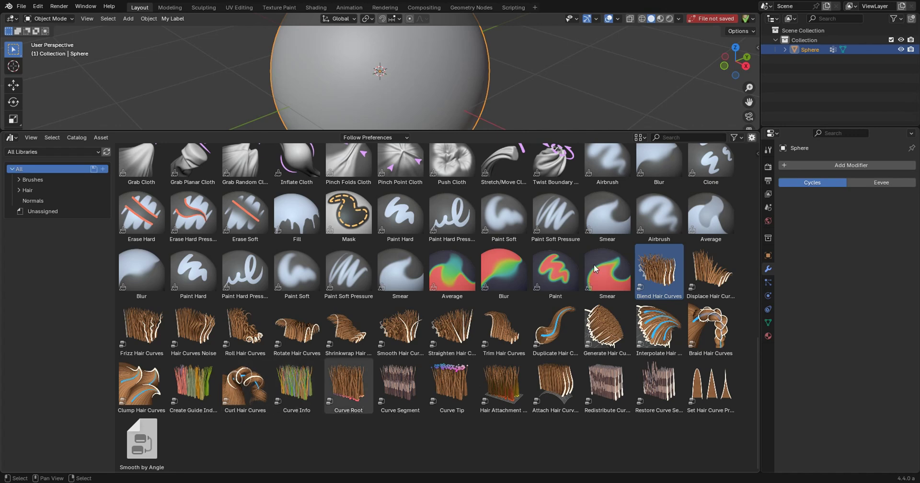
{"action": "scroll", "coordinate": [598, 214], "scroll_direction": "up", "scroll_amount": 10}
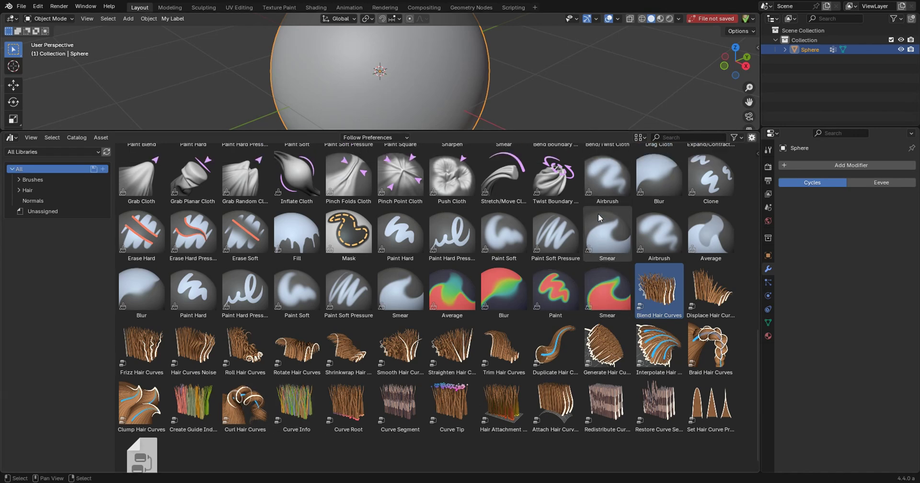
{"action": "scroll", "coordinate": [598, 214], "scroll_direction": "up", "scroll_amount": 4}
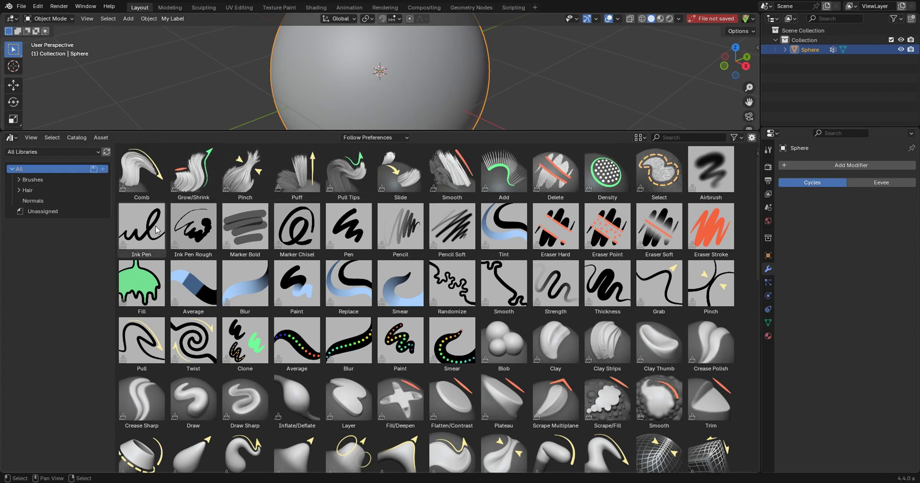
{"action": "left_click", "coordinate": [701, 235]}
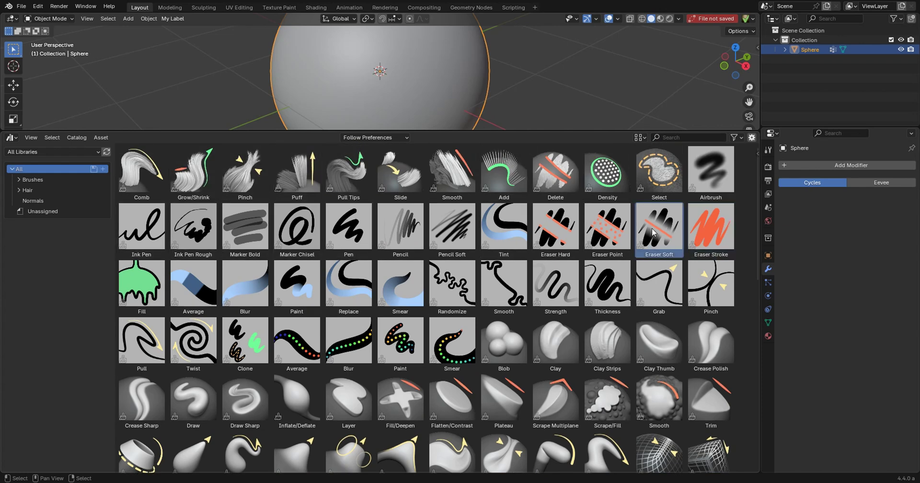
{"action": "left_click", "coordinate": [436, 228]}
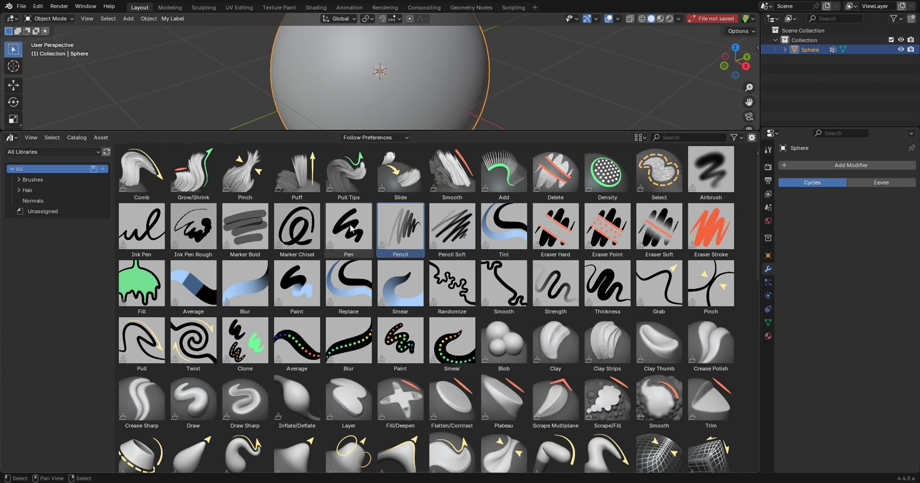
{"action": "left_click", "coordinate": [192, 226]}
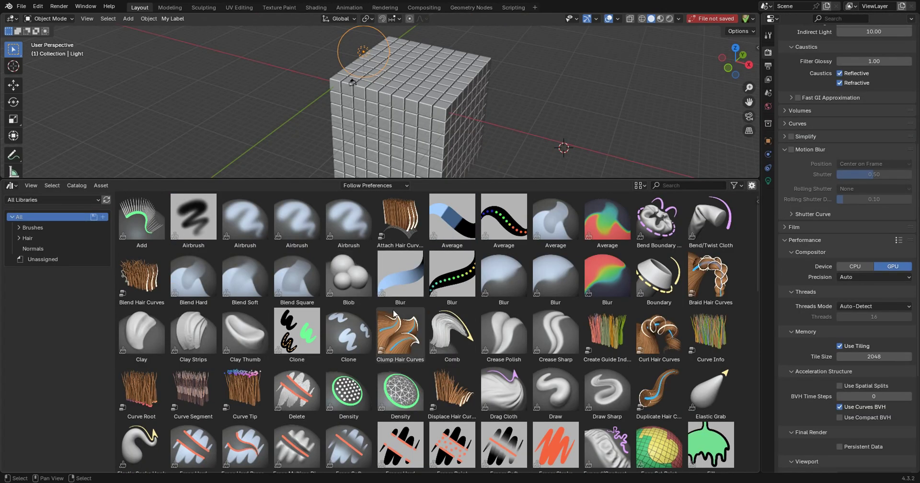
{"action": "scroll", "coordinate": [393, 309], "scroll_direction": "down", "scroll_amount": 5}
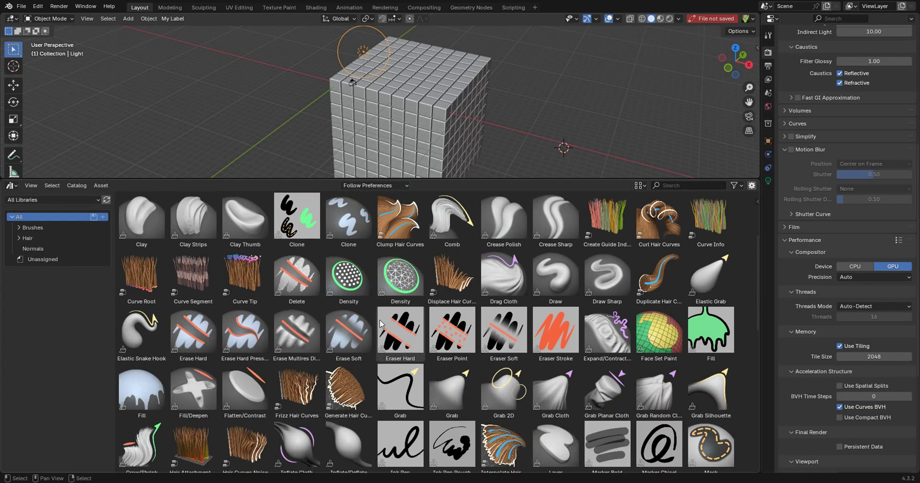
{"action": "left_click", "coordinate": [399, 339]}
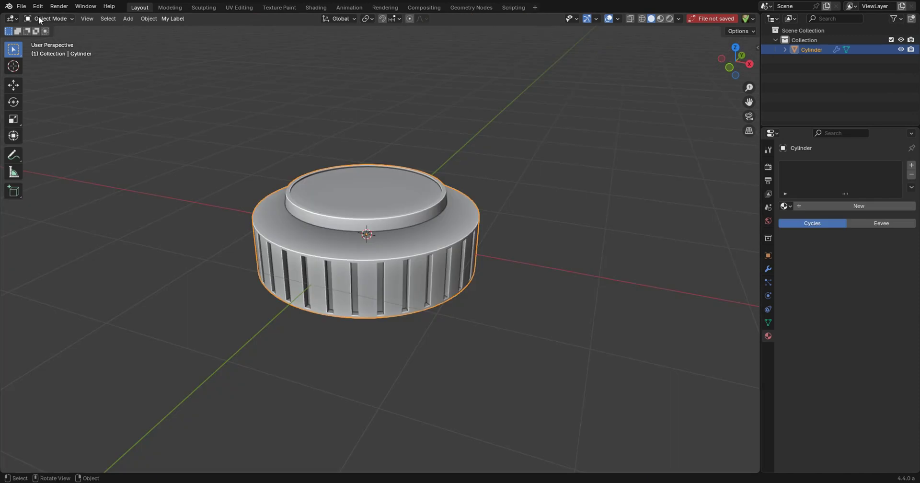
- Open Preferences on Themes and expand User Interface and its Styles section
{"action": "left_click", "coordinate": [38, 6]}
{"action": "left_click", "coordinate": [56, 136]}
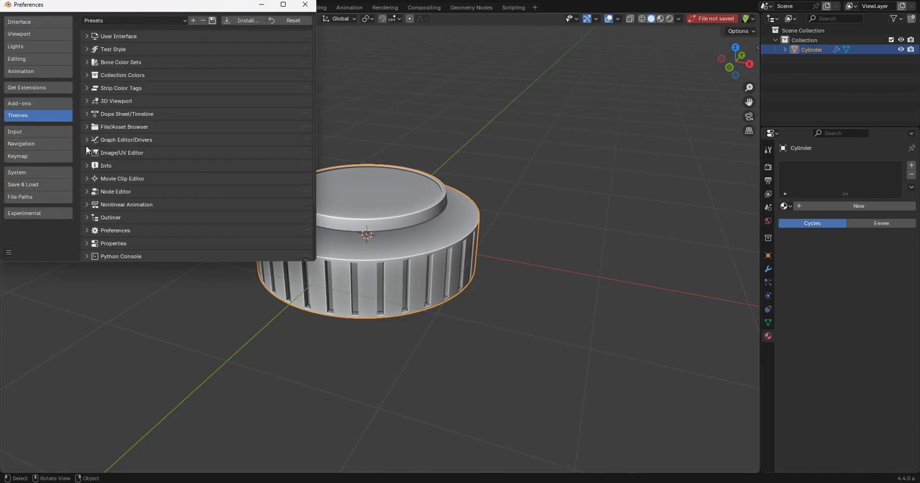
{"action": "left_click", "coordinate": [86, 36]}
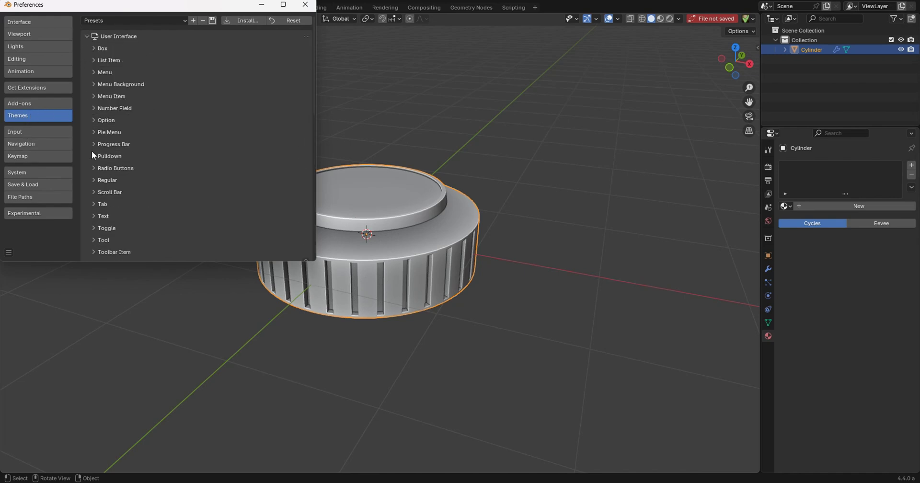
{"action": "scroll", "coordinate": [105, 173], "scroll_direction": "down", "scroll_amount": 2}
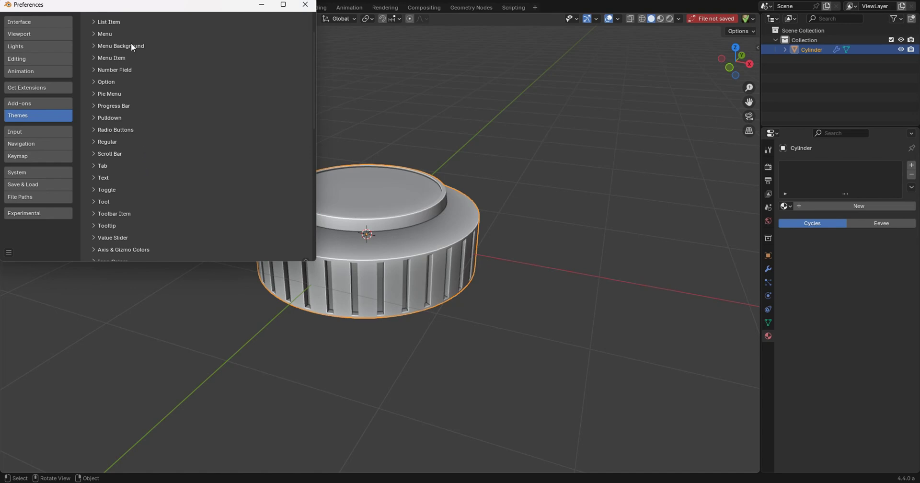
{"action": "scroll", "coordinate": [116, 207], "scroll_direction": "down", "scroll_amount": 3}
{"action": "left_click", "coordinate": [96, 227]}
{"action": "scroll", "coordinate": [242, 155], "scroll_direction": "down", "scroll_amount": 4}
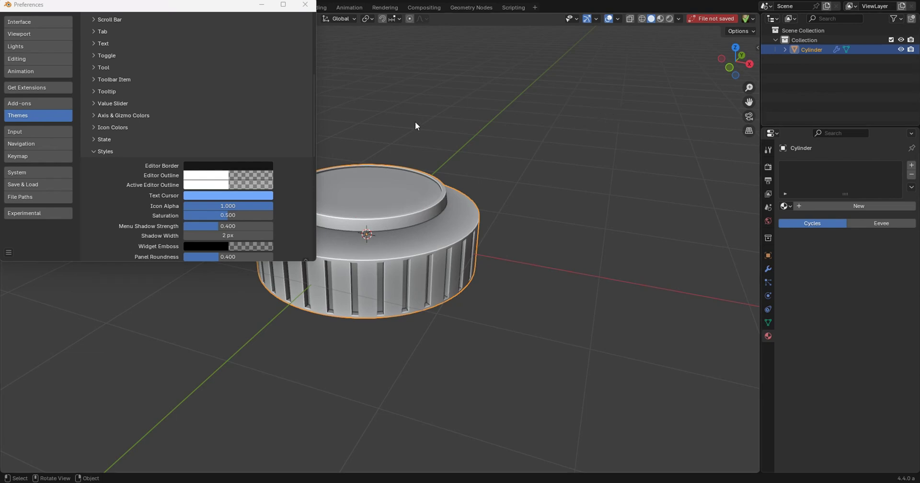
- Set the Active Editor Outline colour to blue and raise its alpha
{"action": "left_click", "coordinate": [222, 188]}
{"action": "left_click_drag", "start_coordinate": [219, 78], "coordinate": [234, 45]}
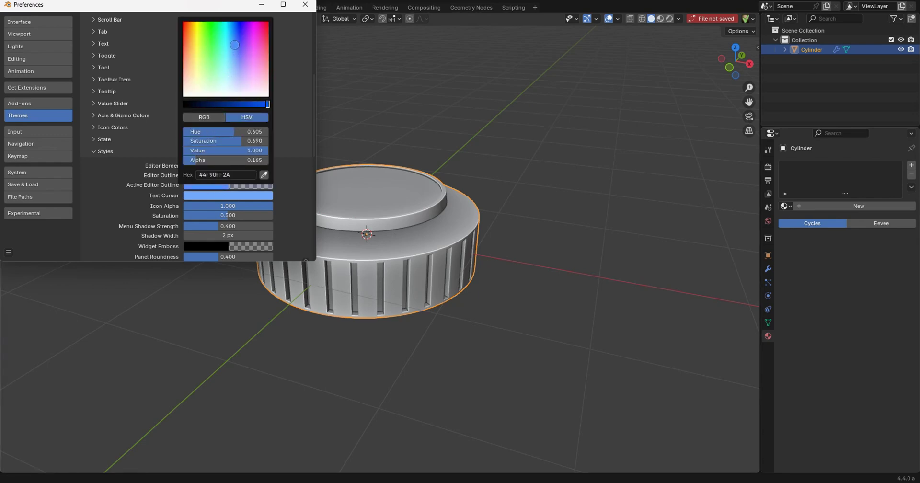
{"action": "left_click_drag", "start_coordinate": [216, 160], "coordinate": [248, 160]}
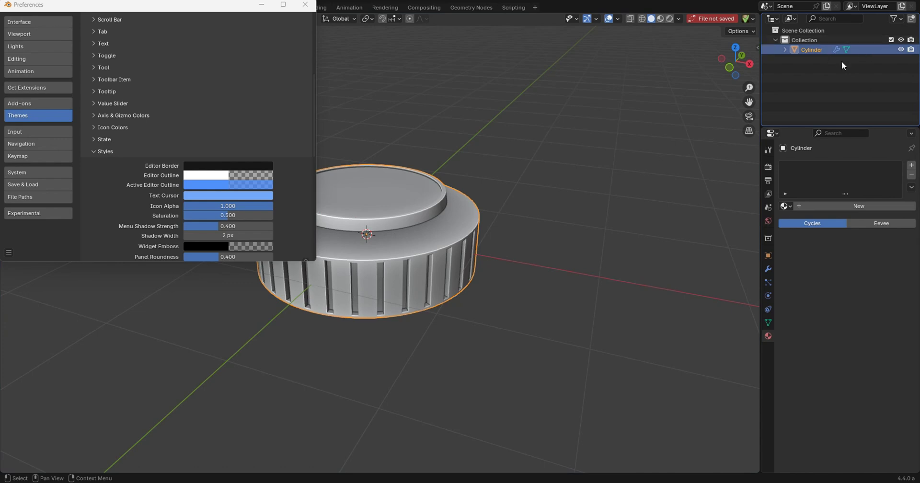
- Change the Active Editor Outline colour to pink-red and close Preferences
{"action": "left_click", "coordinate": [227, 183]}
{"action": "left_click_drag", "start_coordinate": [227, 44], "coordinate": [265, 23]}
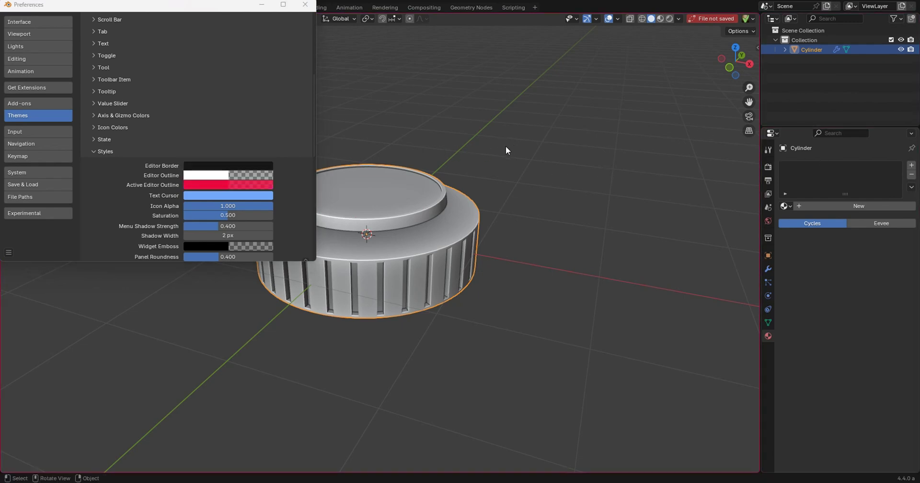
{"action": "left_click", "coordinate": [307, 6]}
{"action": "scroll", "coordinate": [517, 152], "scroll_direction": "up", "scroll_amount": 4}
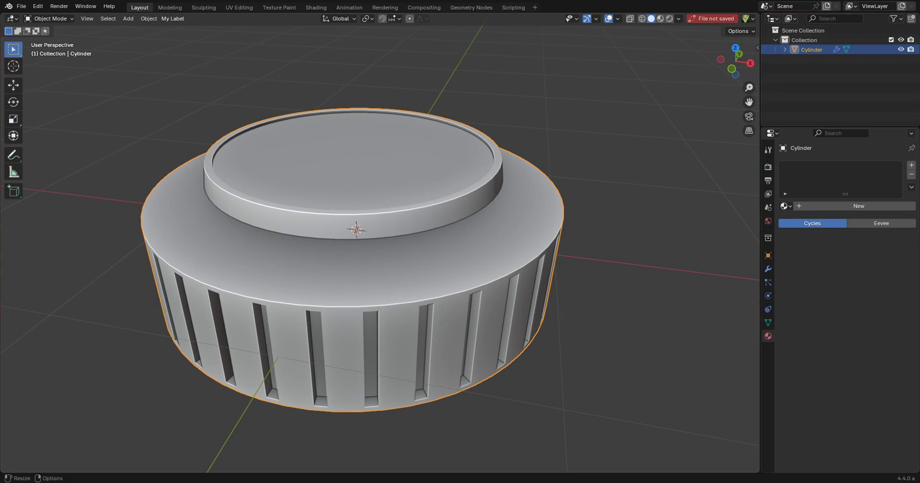
- Horizontally split a strip off the viewport's bottom and make it a Timeline
{"action": "right_click", "coordinate": [389, 473]}
{"action": "left_click", "coordinate": [351, 461]}
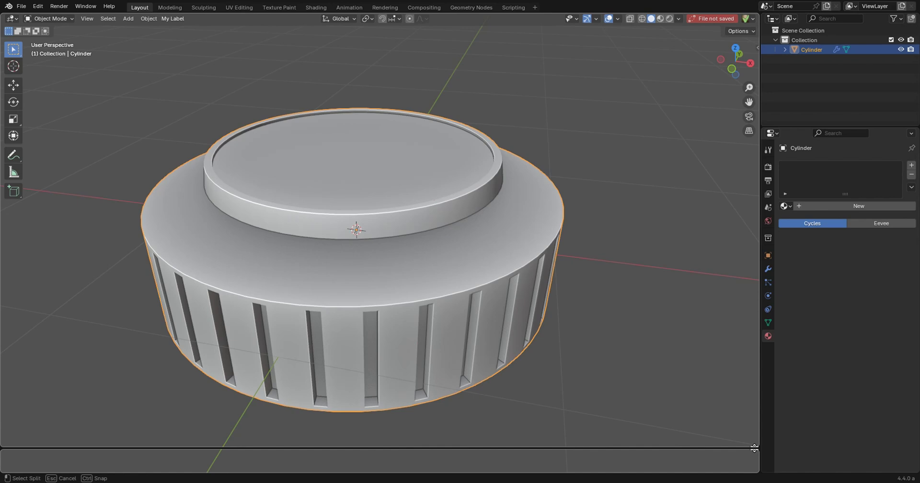
{"action": "left_click", "coordinate": [753, 448]}
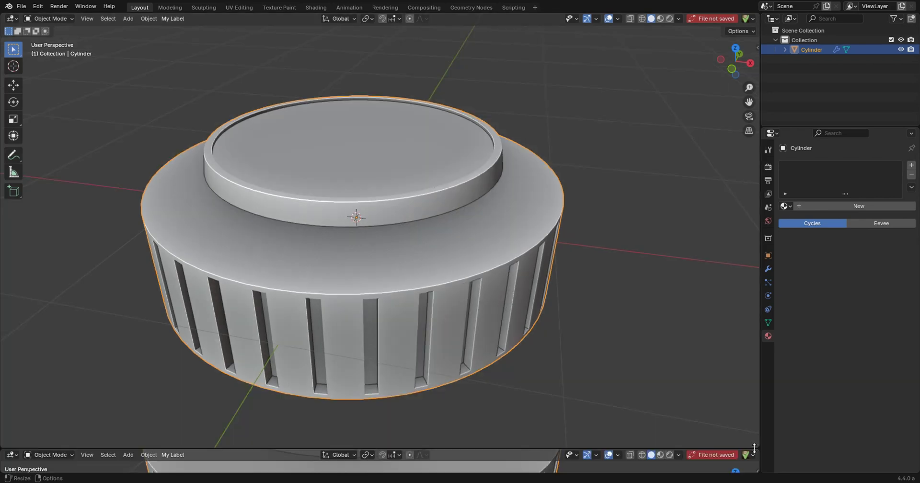
{"action": "left_click", "coordinate": [12, 455]}
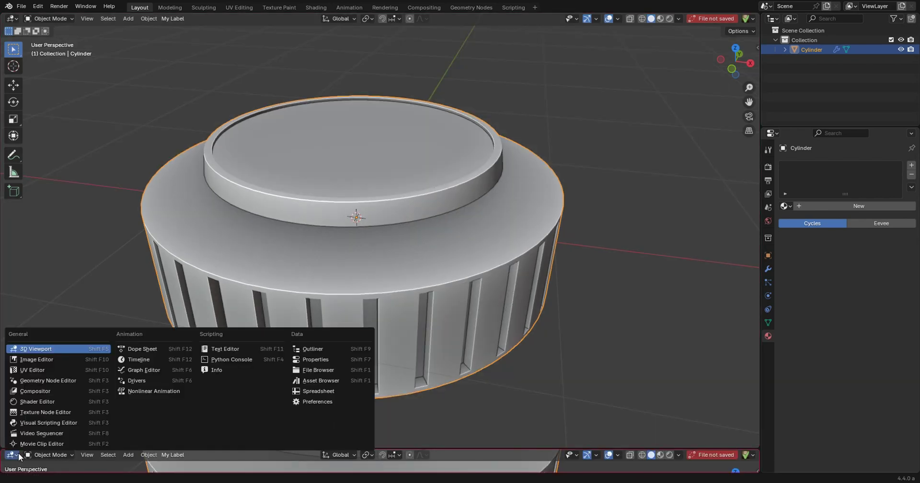
{"action": "left_click", "coordinate": [156, 355]}
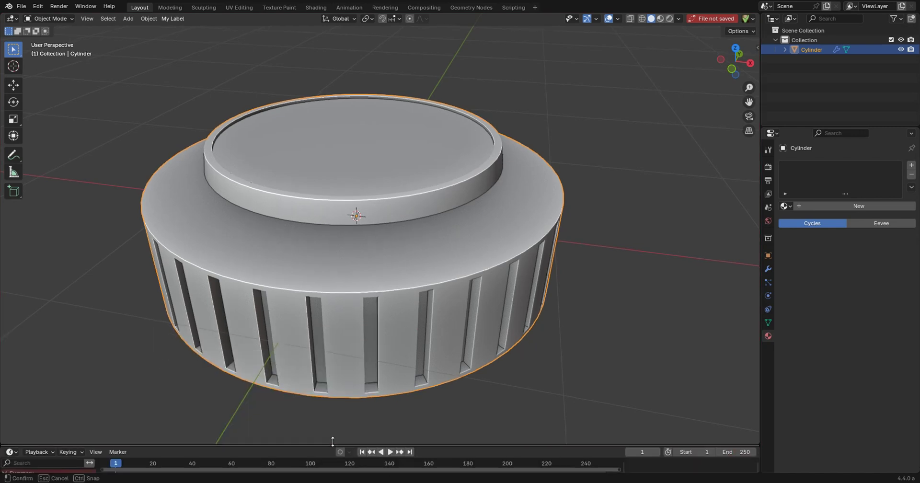
{"action": "mouse_move", "coordinate": [332, 447]}
{"action": "left_mouse_down"}
{"action": "mouse_move", "coordinate": [334, 437]}
{"action": "mouse_move", "coordinate": [334, 447]}
{"action": "left_mouse_up"}
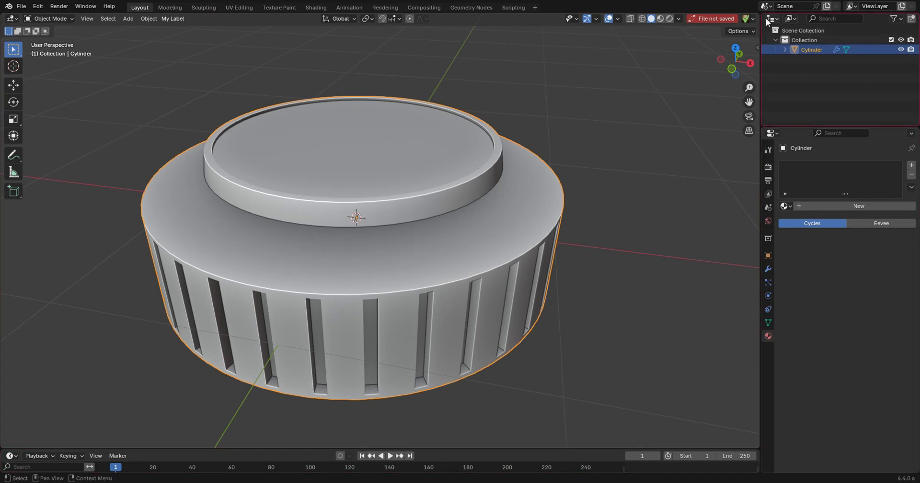
- Swap the Outliner and Properties areas around by dragging their corners
{"action": "left_click_drag", "start_coordinate": [763, 16], "coordinate": [80, 224]}
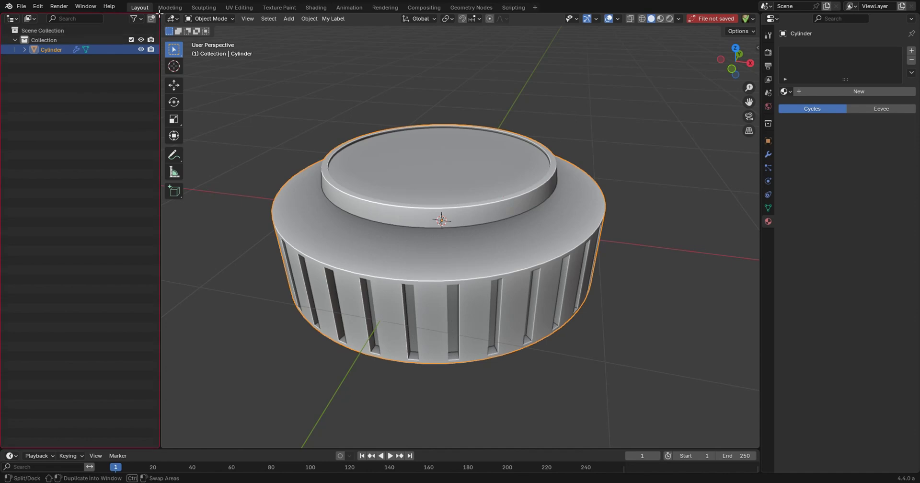
{"action": "left_click_drag", "start_coordinate": [157, 25], "coordinate": [836, 55]}
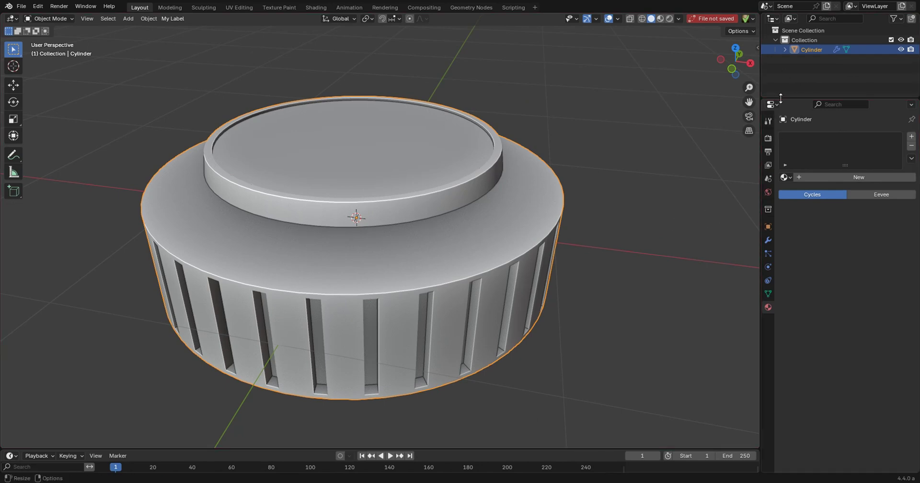
{"action": "left_click_drag", "start_coordinate": [766, 101], "coordinate": [122, 192]}
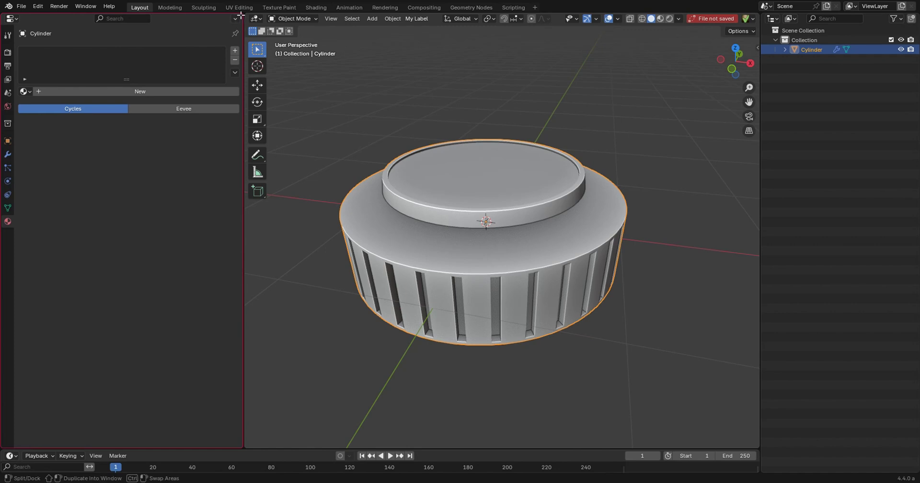
{"action": "left_click_drag", "start_coordinate": [241, 15], "coordinate": [831, 267]}
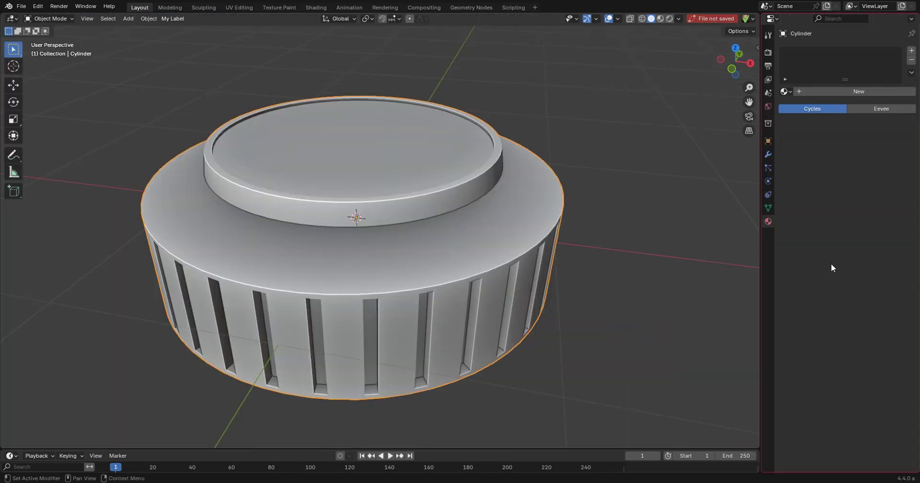
- Split the Properties area horizontally and make its top part an Outliner
{"action": "right_click", "coordinate": [792, 14]}
{"action": "left_click", "coordinate": [789, 33]}
{"action": "left_click", "coordinate": [853, 117]}
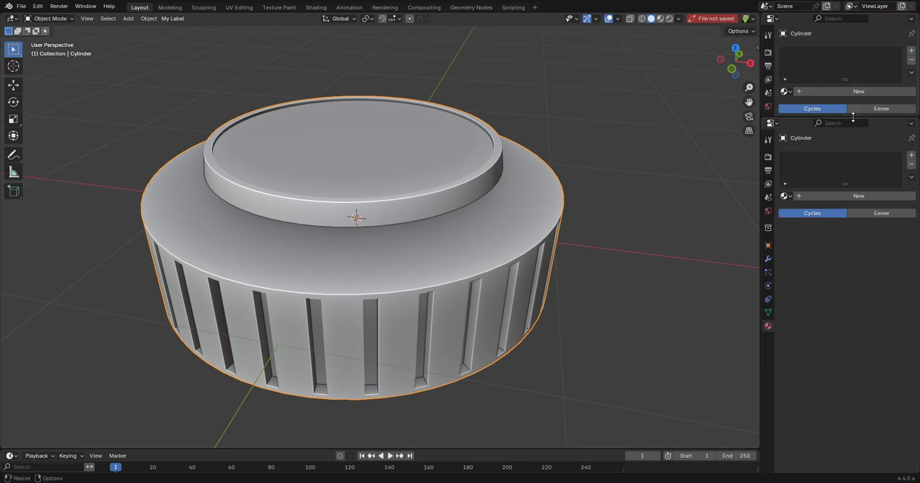
{"action": "left_click", "coordinate": [775, 19]}
{"action": "left_click", "coordinate": [751, 43]}
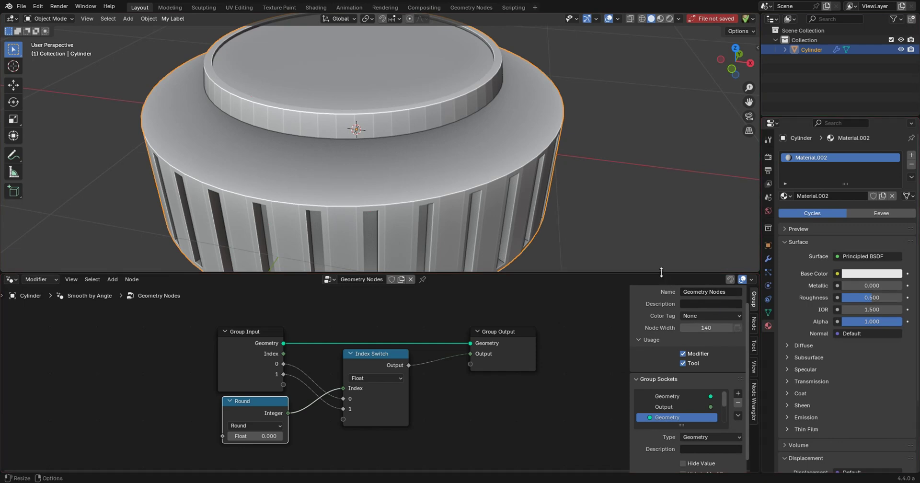
- Enlarge the 3D viewport, raise Metallic to 0.850, then reset it to default
{"action": "left_click_drag", "start_coordinate": [663, 273], "coordinate": [663, 367]}
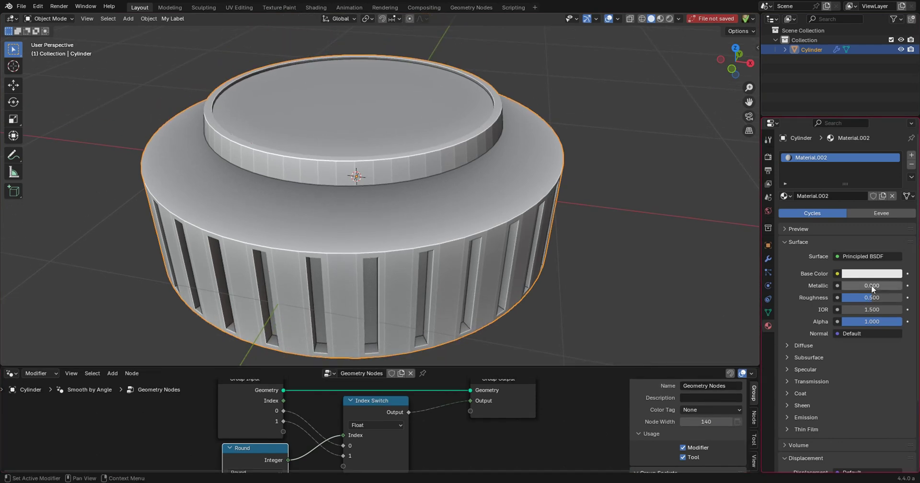
{"action": "left_click_drag", "start_coordinate": [871, 284], "coordinate": [901, 284]}
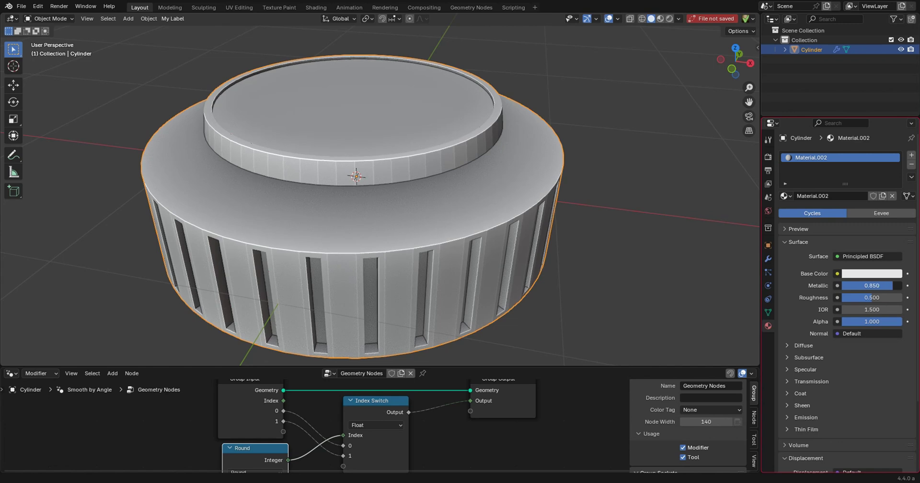
{"action": "right_click", "coordinate": [880, 283]}
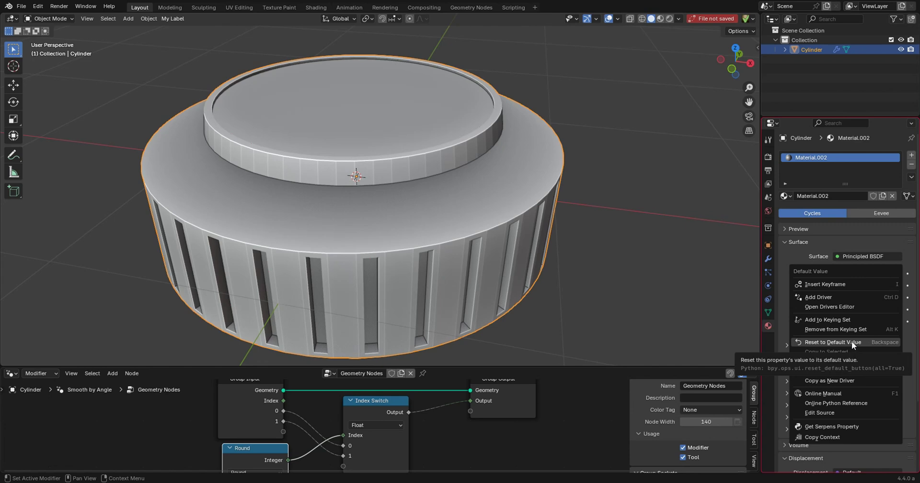
{"action": "left_click", "coordinate": [829, 342]}
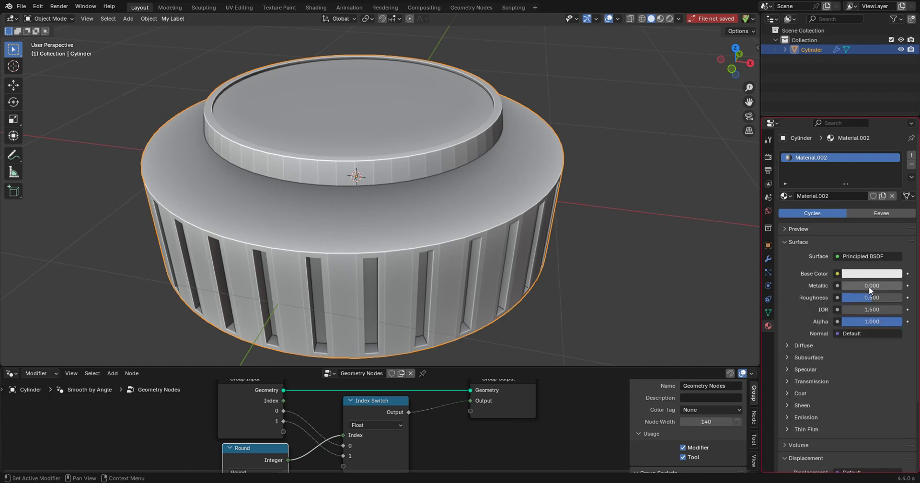
- Change Base Color to bright green, then reset it to default white
{"action": "left_click", "coordinate": [868, 274]}
{"action": "left_click", "coordinate": [870, 171]}
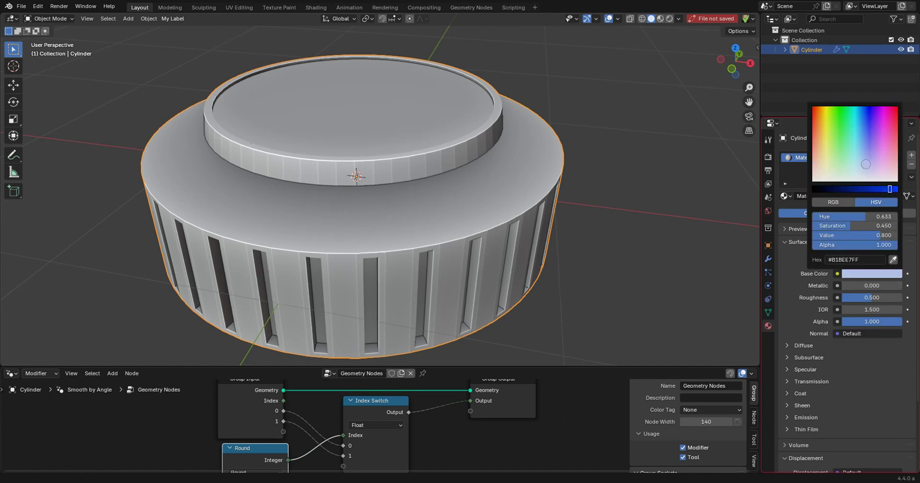
{"action": "right_click", "coordinate": [871, 274]}
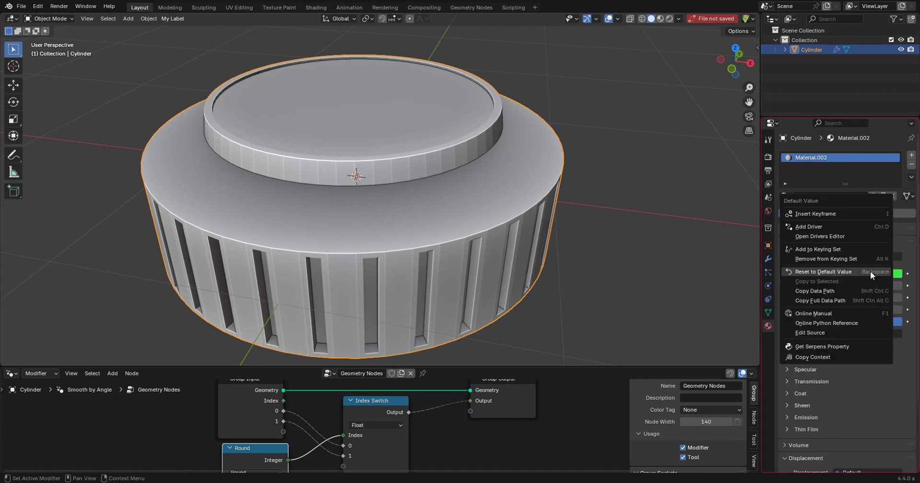
{"action": "left_click", "coordinate": [825, 272]}
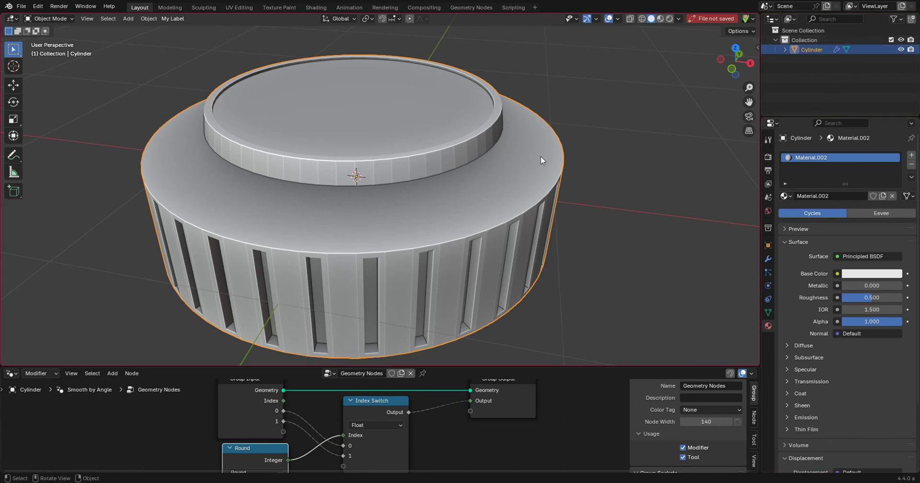
- Orbit and zoom around the cylinder to inspect its top
{"action": "middle_click_drag", "start_coordinate": [540, 157], "coordinate": [618, 143]}
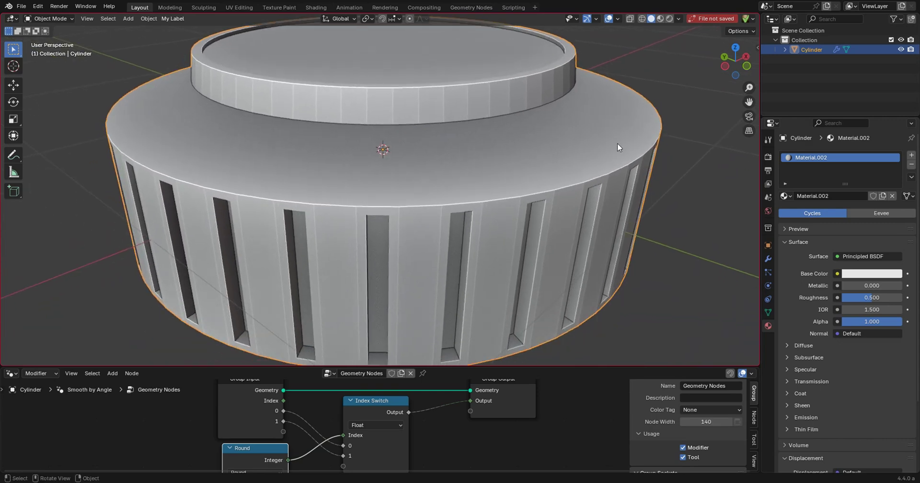
{"action": "scroll", "coordinate": [617, 143], "scroll_direction": "down", "scroll_amount": 4}
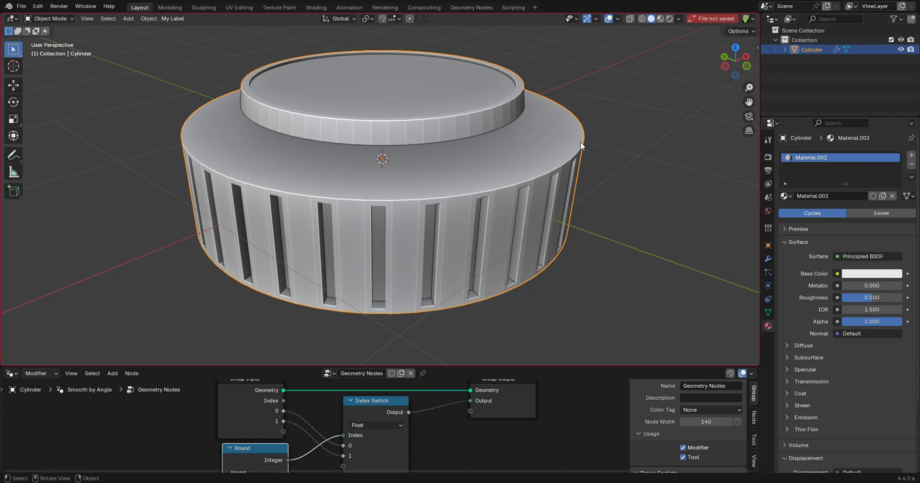
{"action": "mouse_move", "coordinate": [579, 140]}
{"action": "middle_mouse_down"}
{"action": "mouse_move", "coordinate": [581, 128]}
{"action": "mouse_move", "coordinate": [580, 148]}
{"action": "middle_mouse_up"}
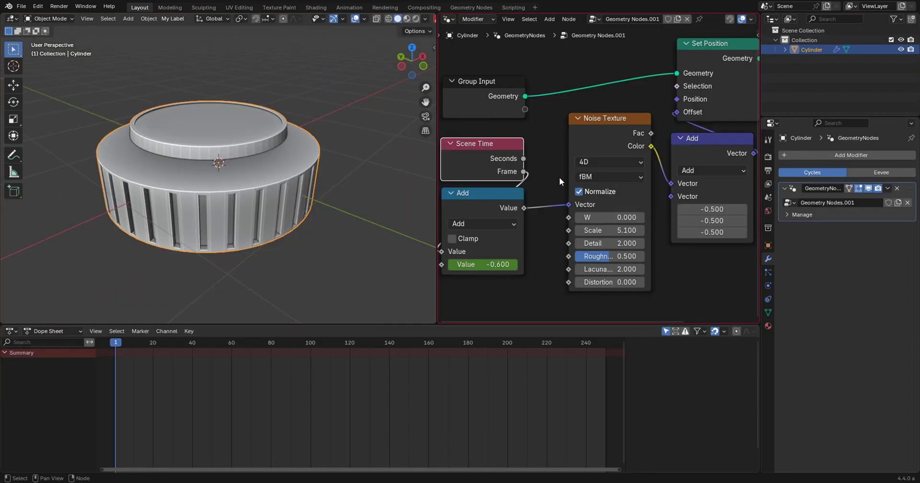
- Label the animated Add node 'Animation 1'
{"action": "left_click", "coordinate": [472, 209]}
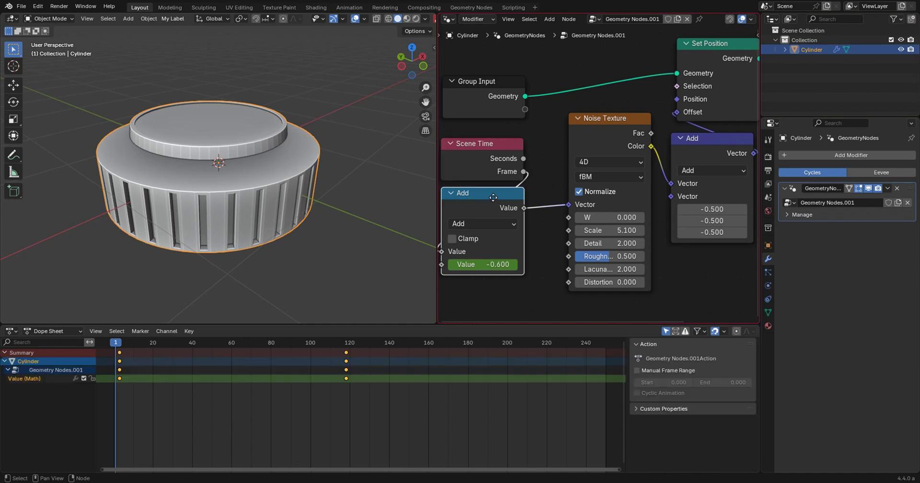
{"action": "left_click_drag", "start_coordinate": [493, 197], "coordinate": [496, 197]}
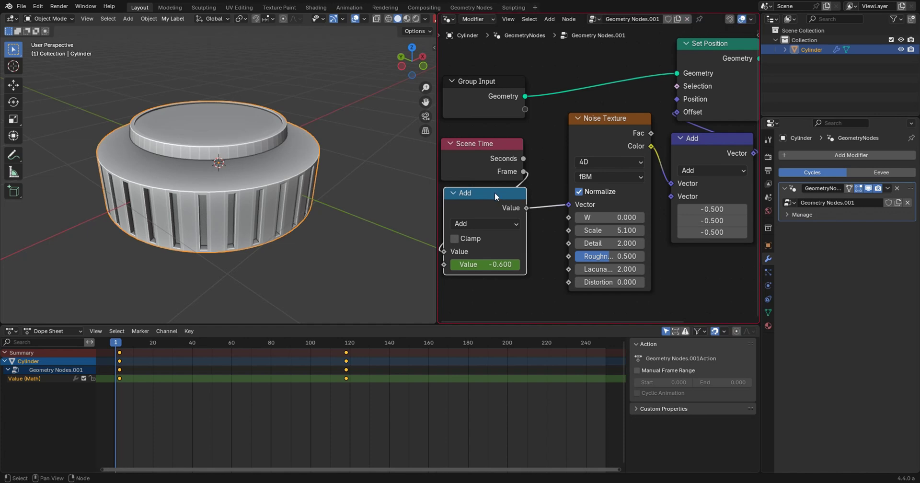
{"action": "key", "text": "F2"}
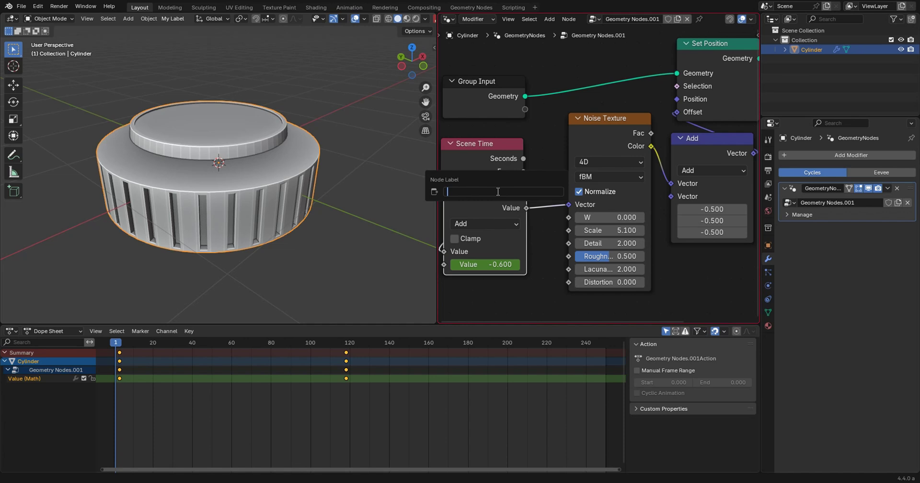
{"action": "type", "text": "tion 1"}
{"action": "key", "text": "Return"}
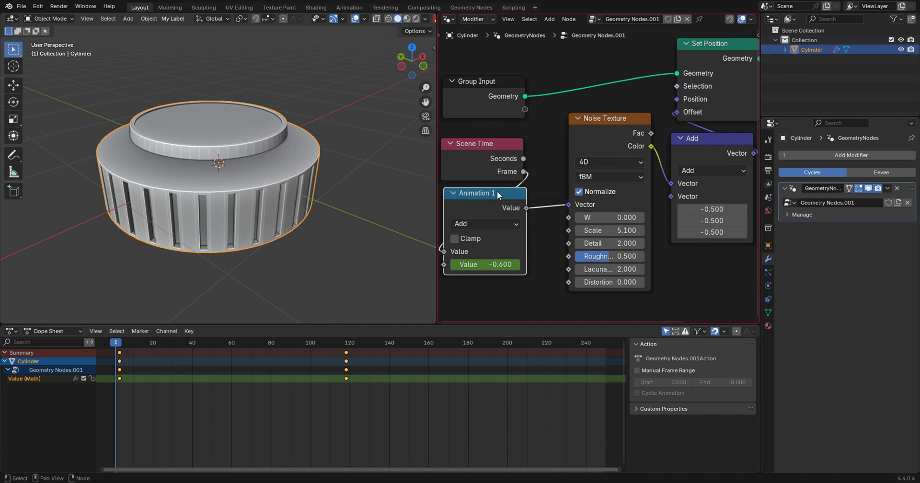
- Rename the Geometry Nodes.001 node group to Offset_1 and check the Offset_1 and Value (Animation 1) Dope Sheet channels
{"action": "left_click", "coordinate": [822, 188]}
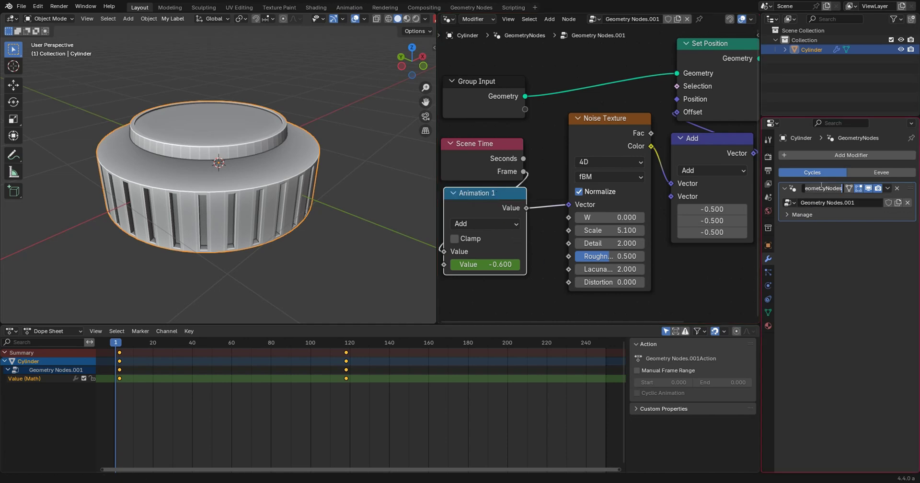
{"action": "key", "text": "Return"}
{"action": "left_click", "coordinate": [854, 202]}
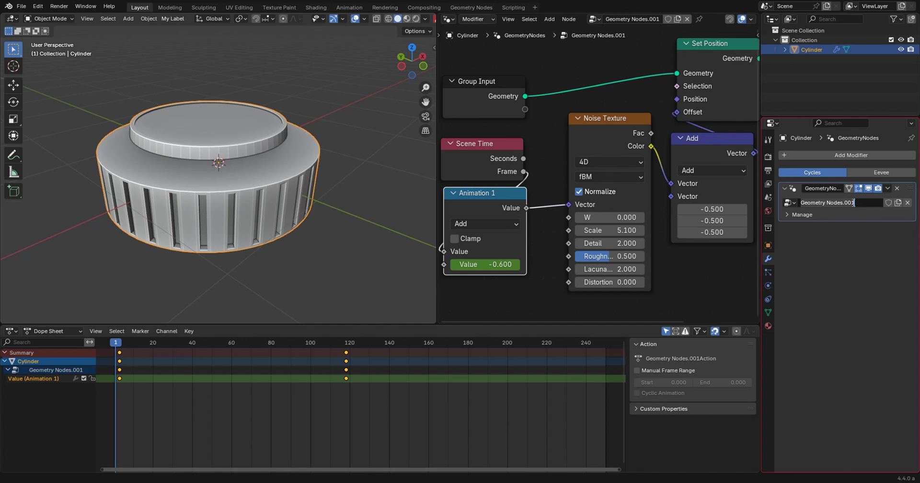
{"action": "type", "text": "Offset_1"}
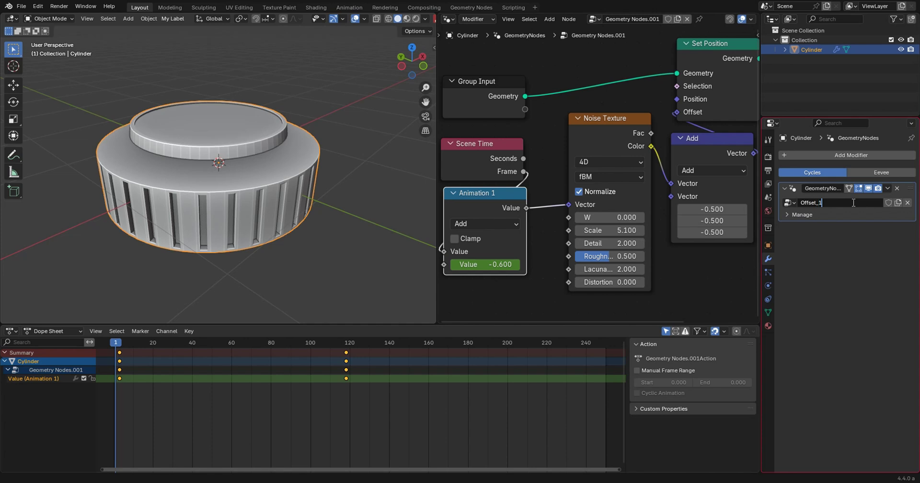
{"action": "key", "text": "Return"}
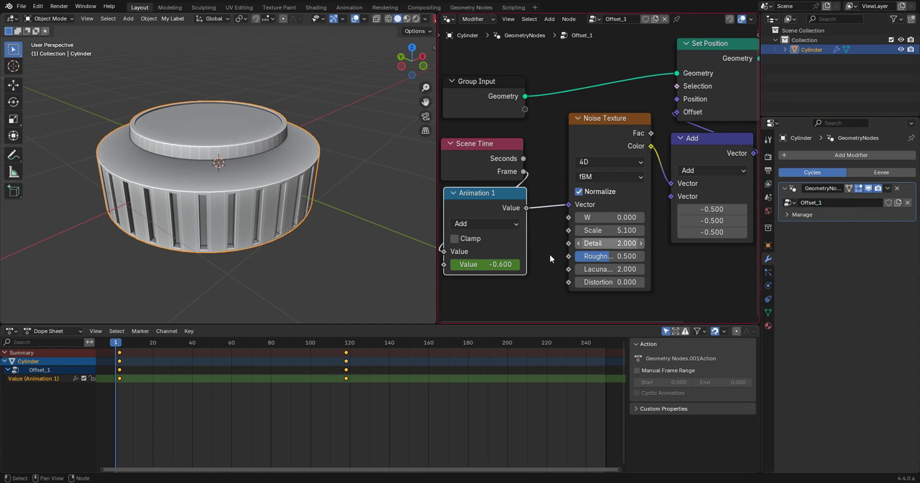
{"action": "left_click", "coordinate": [47, 369]}
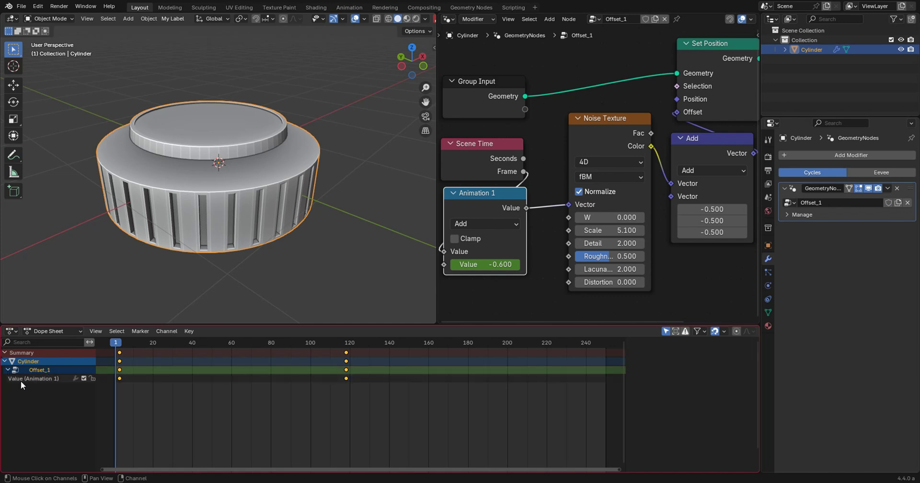
{"action": "left_click", "coordinate": [35, 379]}
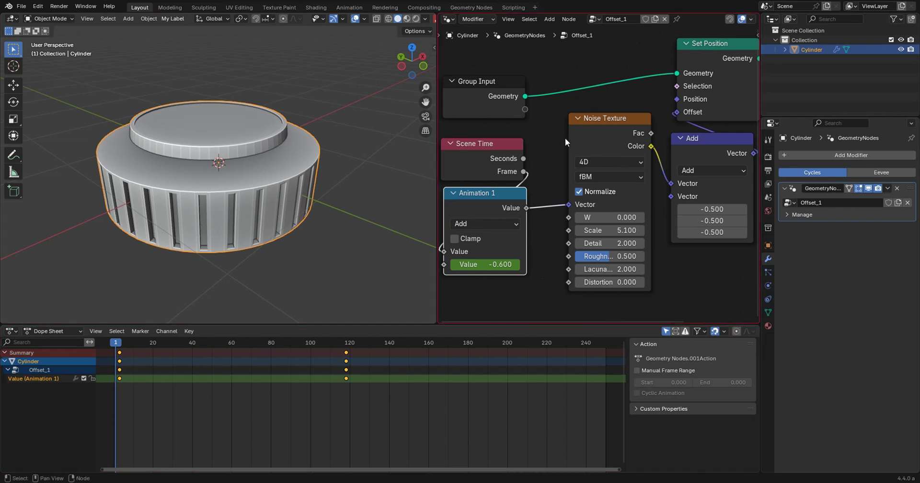
- Select the Scene Time, Noise Texture, vector Add, Group Input, then Animation 1 nodes to compare keyframes
{"action": "left_click", "coordinate": [471, 151]}
{"action": "left_click", "coordinate": [616, 119]}
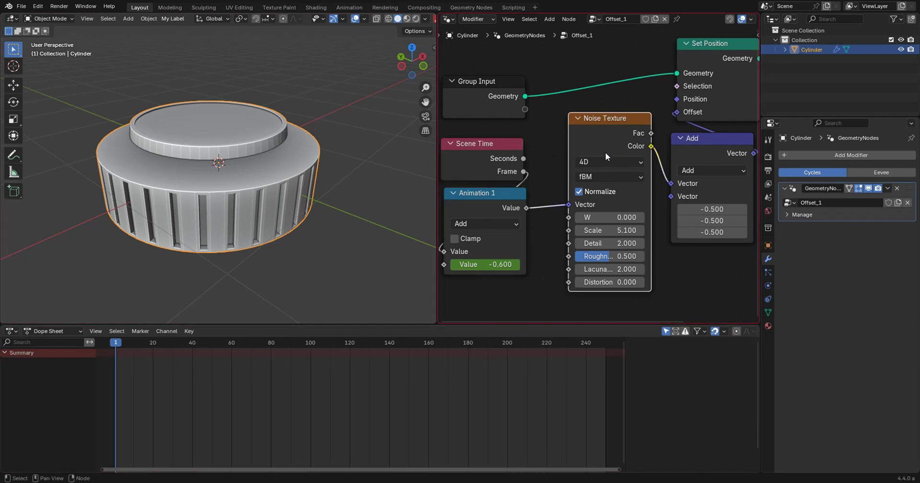
{"action": "left_click_drag", "start_coordinate": [714, 110], "coordinate": [652, 140]}
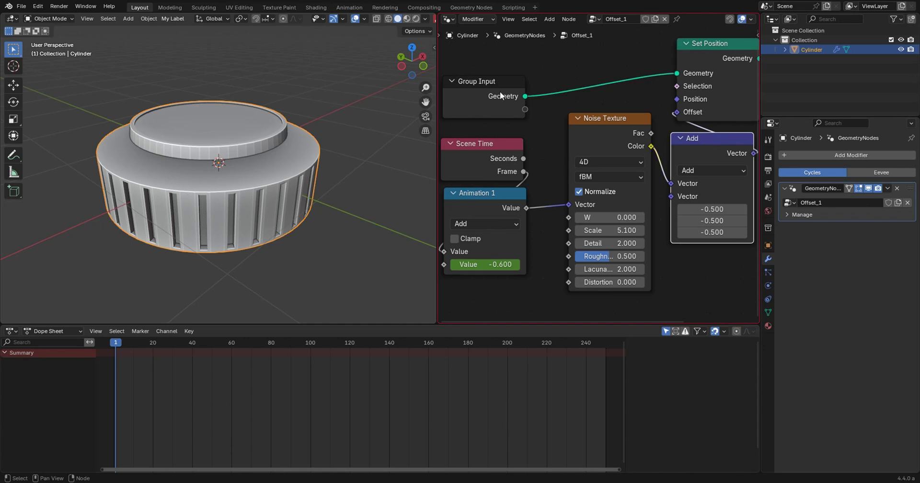
{"action": "left_click", "coordinate": [501, 95]}
{"action": "left_click_drag", "start_coordinate": [493, 200], "coordinate": [489, 199]}
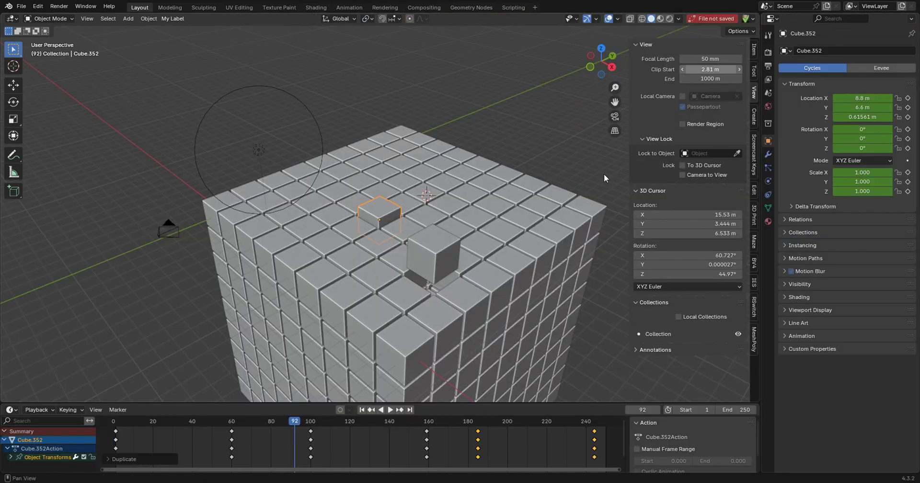
- Zoom the viewport, play the cube-grid animation, and stop it partway with Space
{"action": "scroll", "coordinate": [463, 249], "scroll_direction": "up", "scroll_amount": 4}
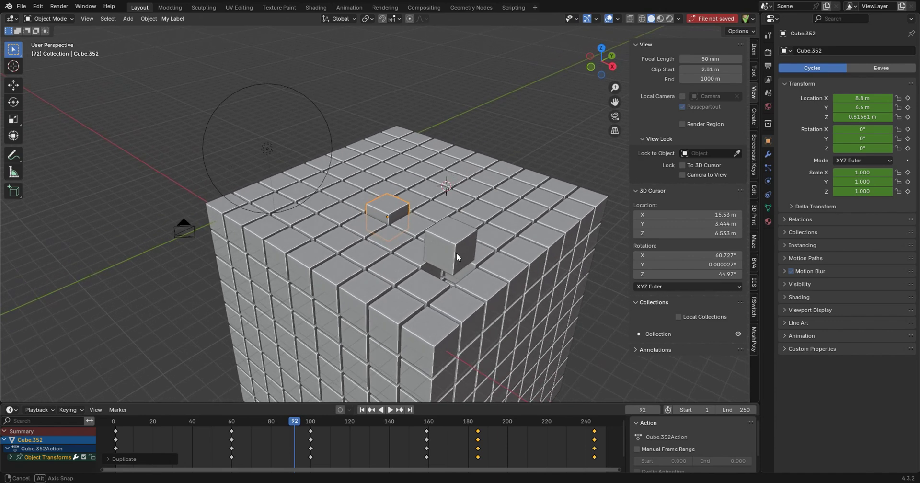
{"action": "left_click", "coordinate": [393, 410]}
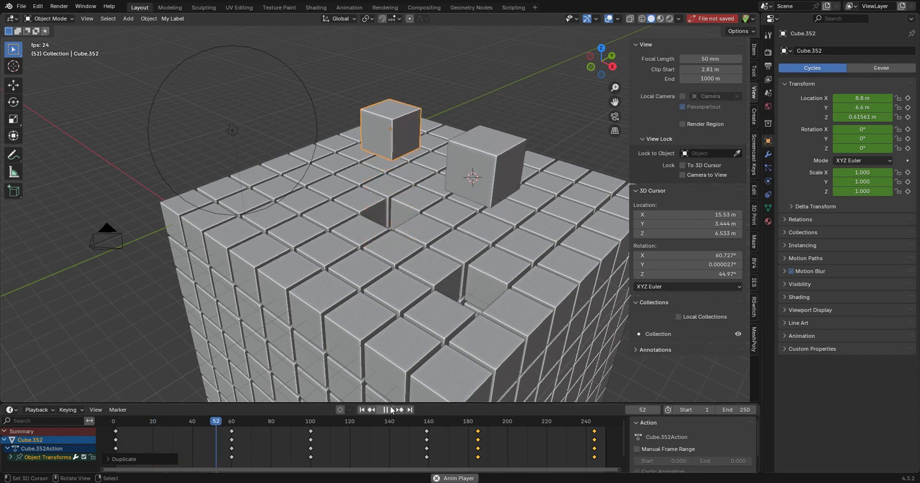
{"action": "key", "text": "space"}
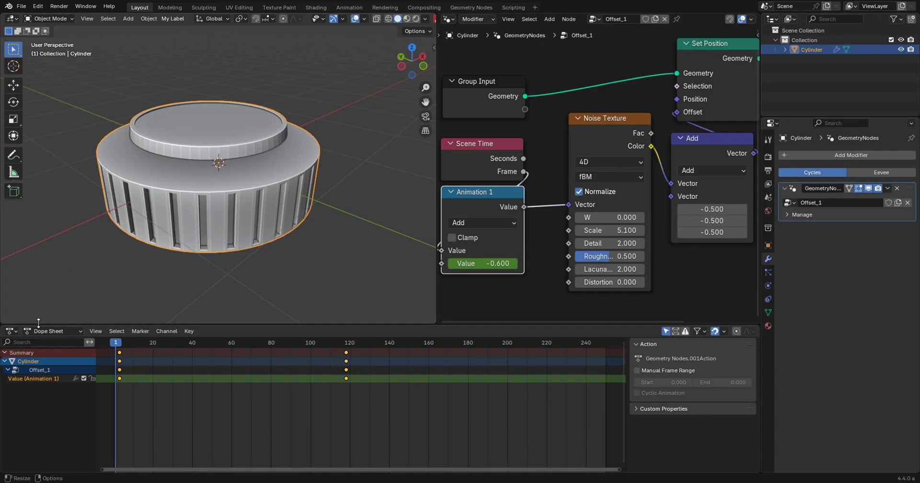
- Turn the bottom Dope Sheet into a Timeline and play the cylinder animation
{"action": "left_click", "coordinate": [10, 331]}
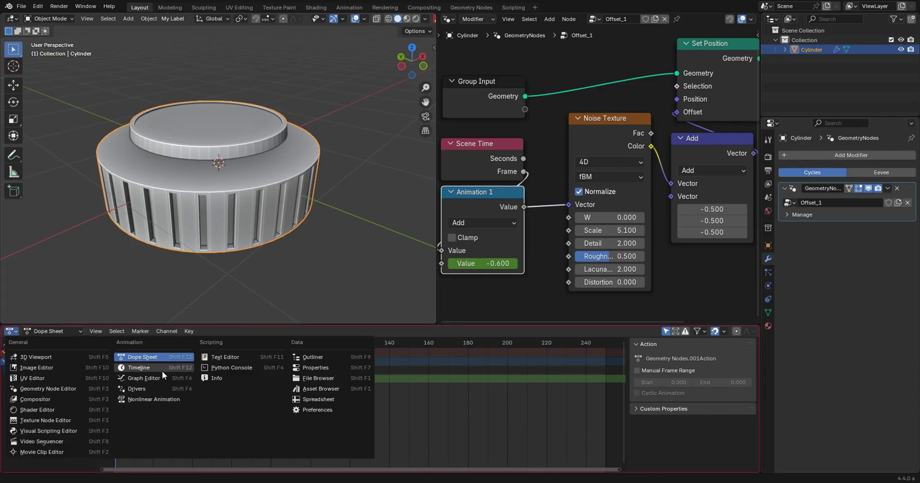
{"action": "left_click", "coordinate": [163, 368]}
{"action": "left_click", "coordinate": [390, 331]}
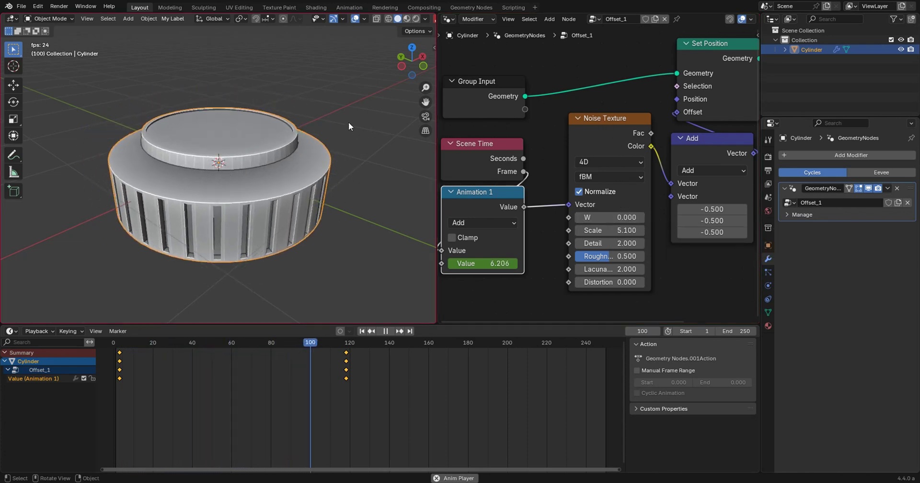
- Pause playback at frame 128 and move the Group Output and Group Input nodes upward
{"action": "left_click", "coordinate": [386, 331]}
{"action": "middle_click_drag", "start_coordinate": [324, 171], "coordinate": [374, 186]}
{"action": "scroll", "coordinate": [577, 222], "scroll_direction": "down", "scroll_amount": 3}
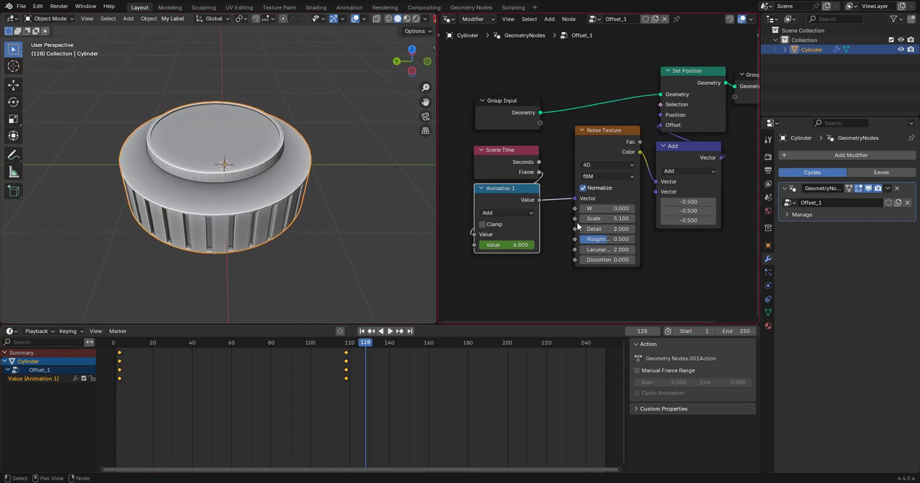
{"action": "left_click_drag", "start_coordinate": [704, 103], "coordinate": [720, 98]}
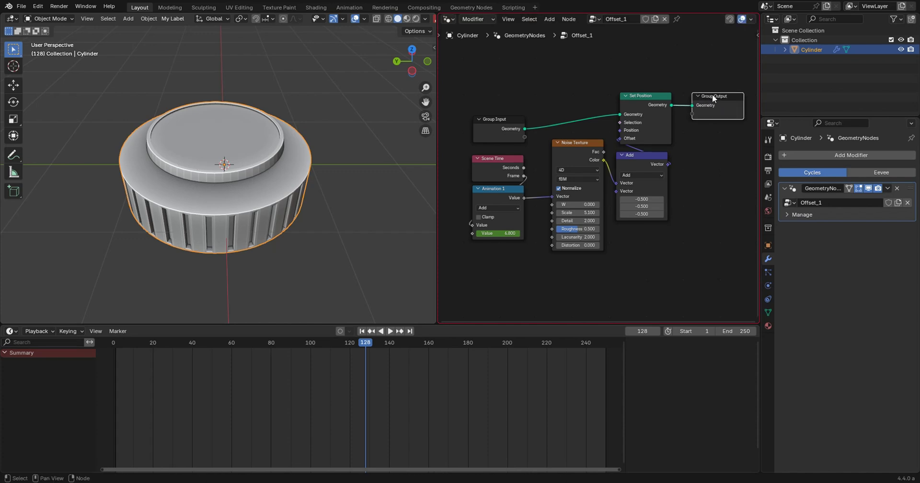
{"action": "left_click_drag", "start_coordinate": [506, 120], "coordinate": [508, 106]}
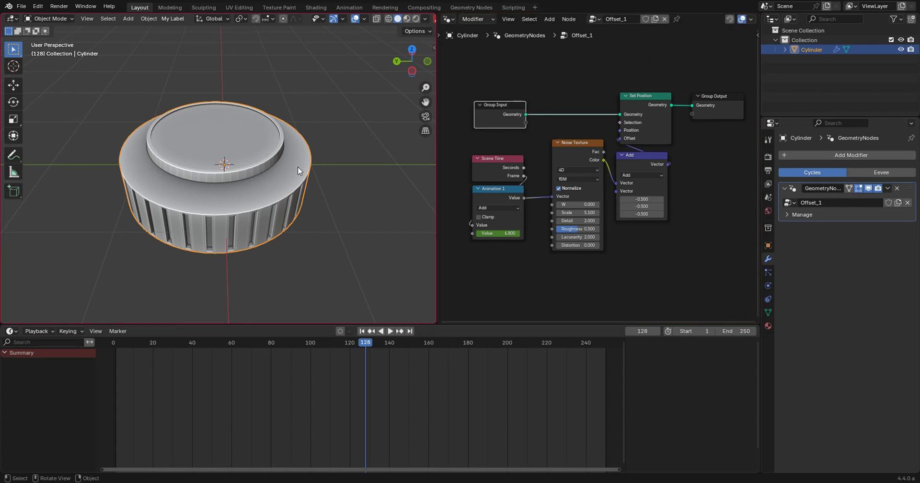
- Select the Animation 1 node to show its keyframes in the Timeline
{"action": "middle_click_drag", "start_coordinate": [297, 166], "coordinate": [349, 171]}
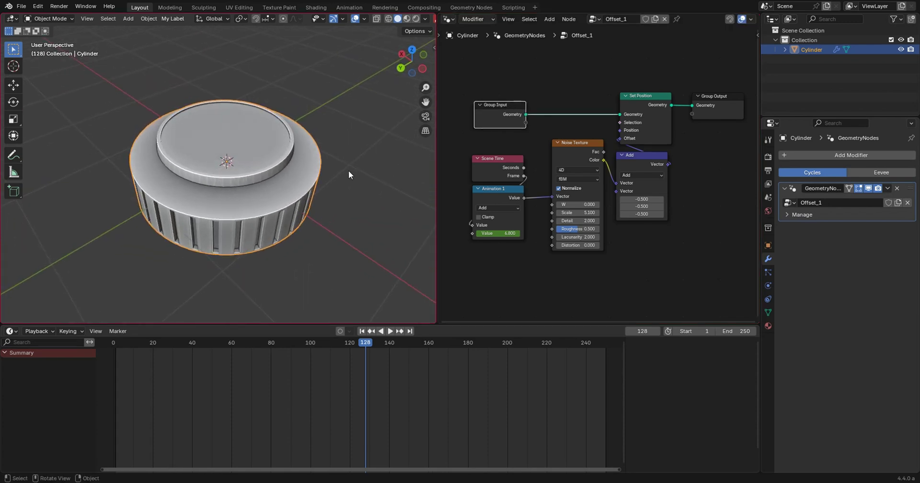
{"action": "scroll", "coordinate": [350, 170], "scroll_direction": "up", "scroll_amount": 3}
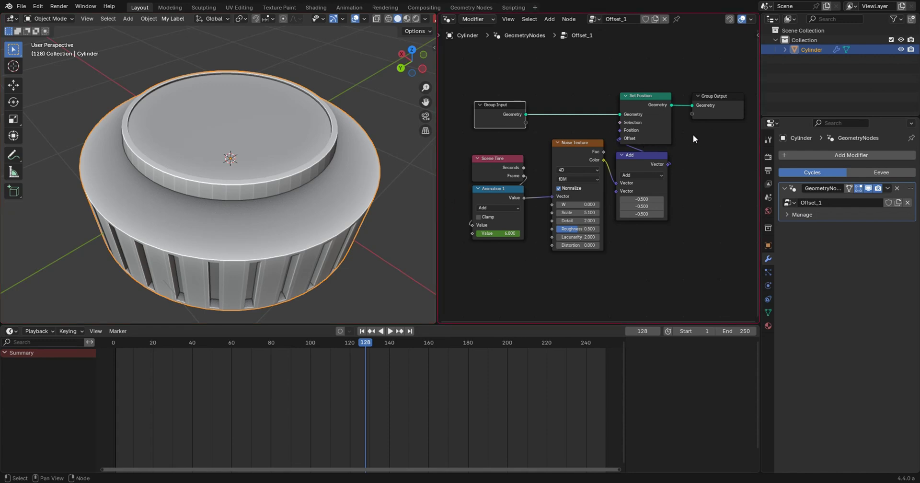
{"action": "scroll", "coordinate": [661, 148], "scroll_direction": "up", "scroll_amount": 5}
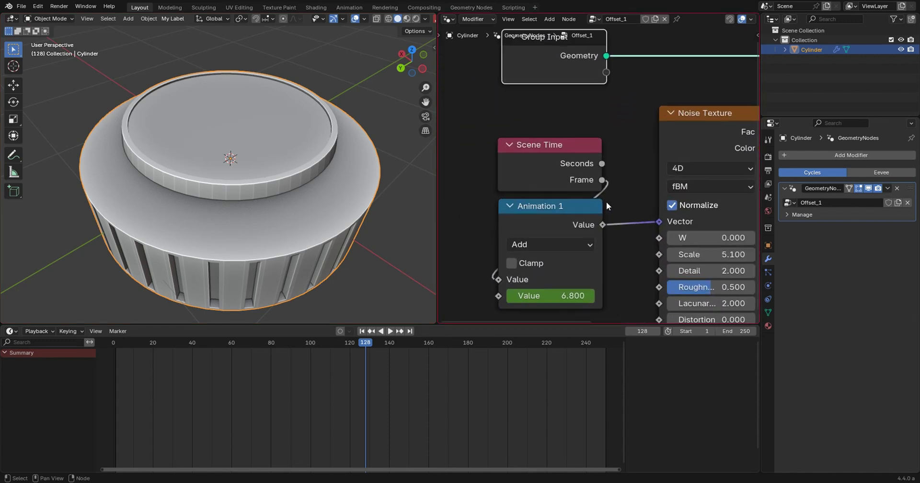
{"action": "left_click", "coordinate": [547, 211]}
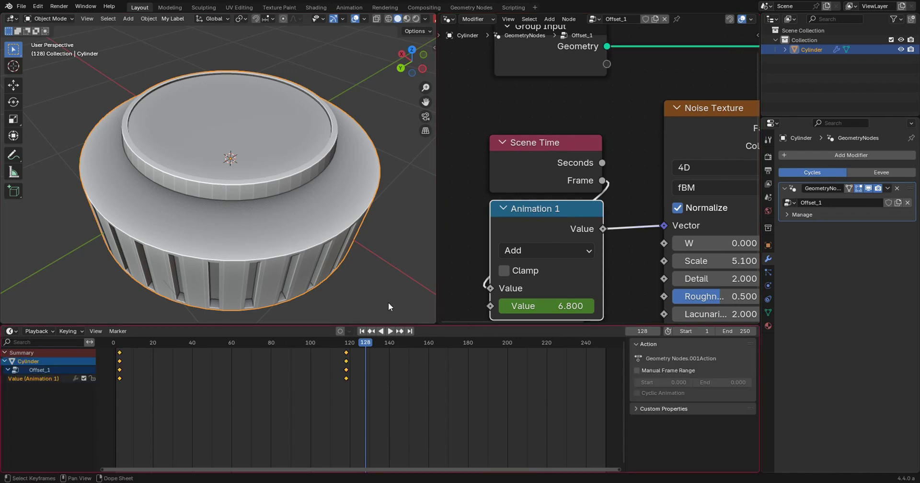